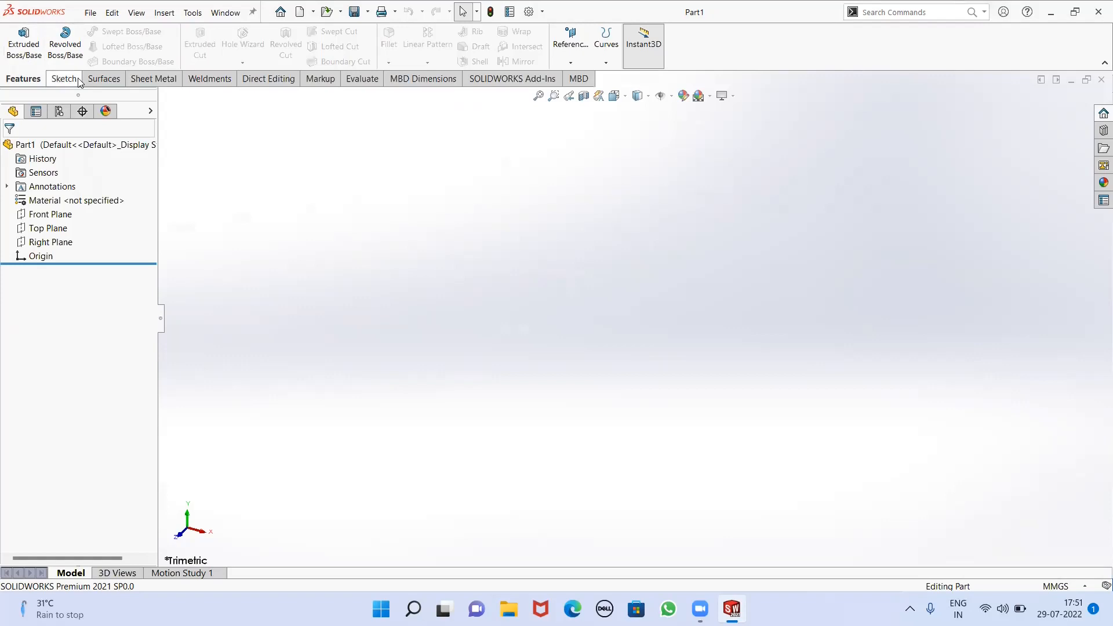
Sketch a center rectangle about 174 mm wide and 98 mm high on the Front Plane, centered on the origin
{"action": "left_click", "coordinate": [17, 41]}
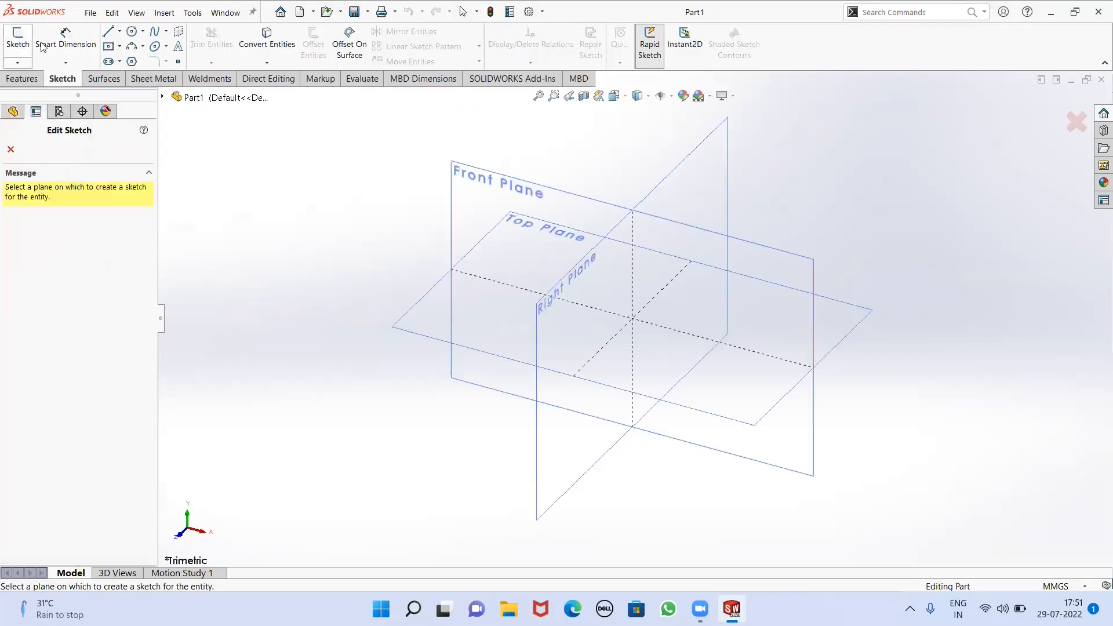
{"action": "left_click", "coordinate": [494, 190]}
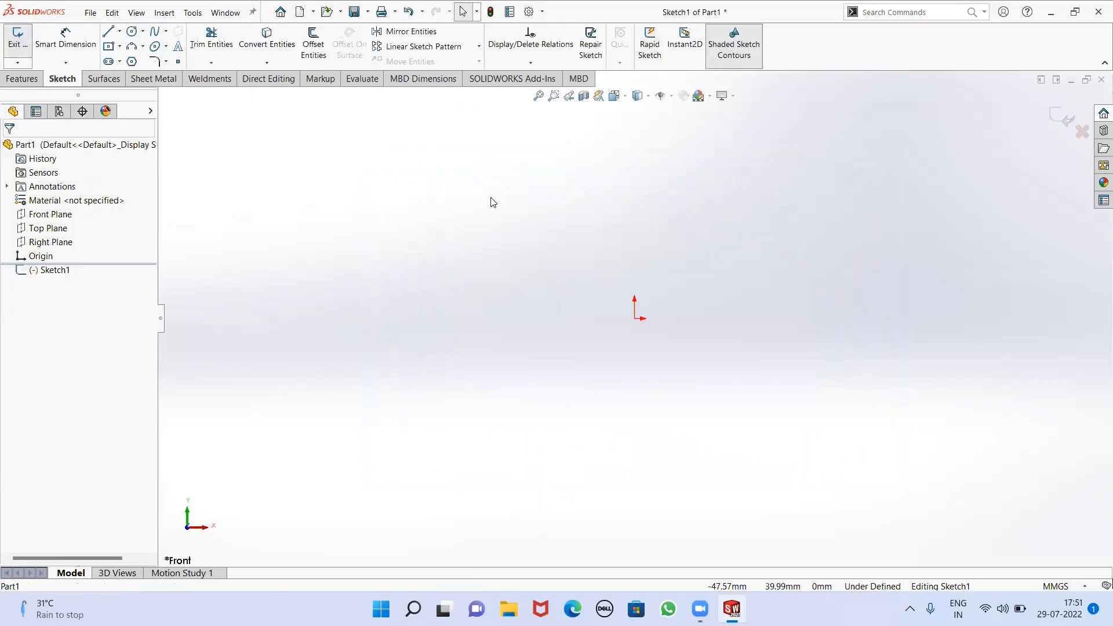
{"action": "left_click", "coordinate": [110, 46]}
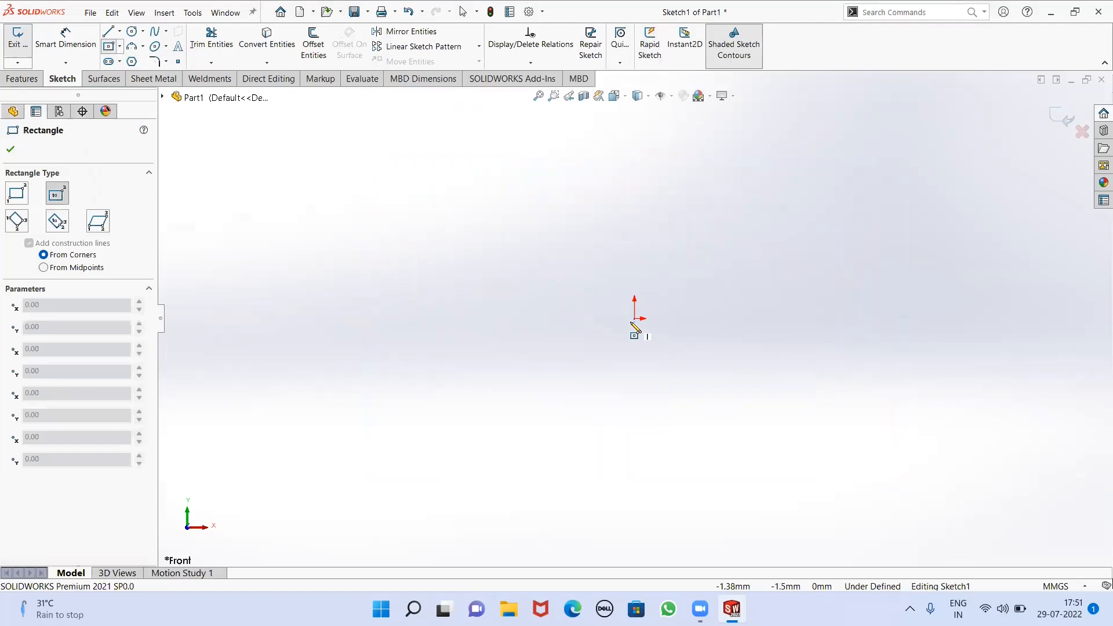
{"action": "mouse_move", "coordinate": [636, 319]}
{"action": "left_mouse_down"}
{"action": "mouse_move", "coordinate": [723, 397]}
{"action": "mouse_move", "coordinate": [855, 442]}
{"action": "left_mouse_up"}
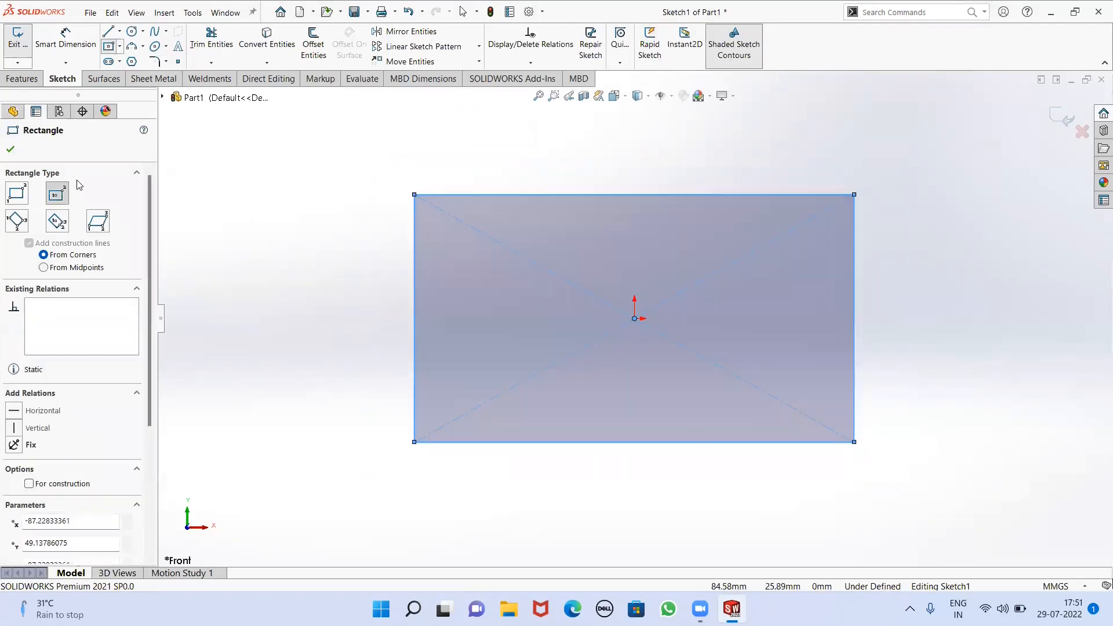
Dimension the rectangle's vertical side with Smart Dimension and set its height to 50 mm
{"action": "left_click", "coordinate": [64, 38]}
{"action": "left_click", "coordinate": [856, 266]}
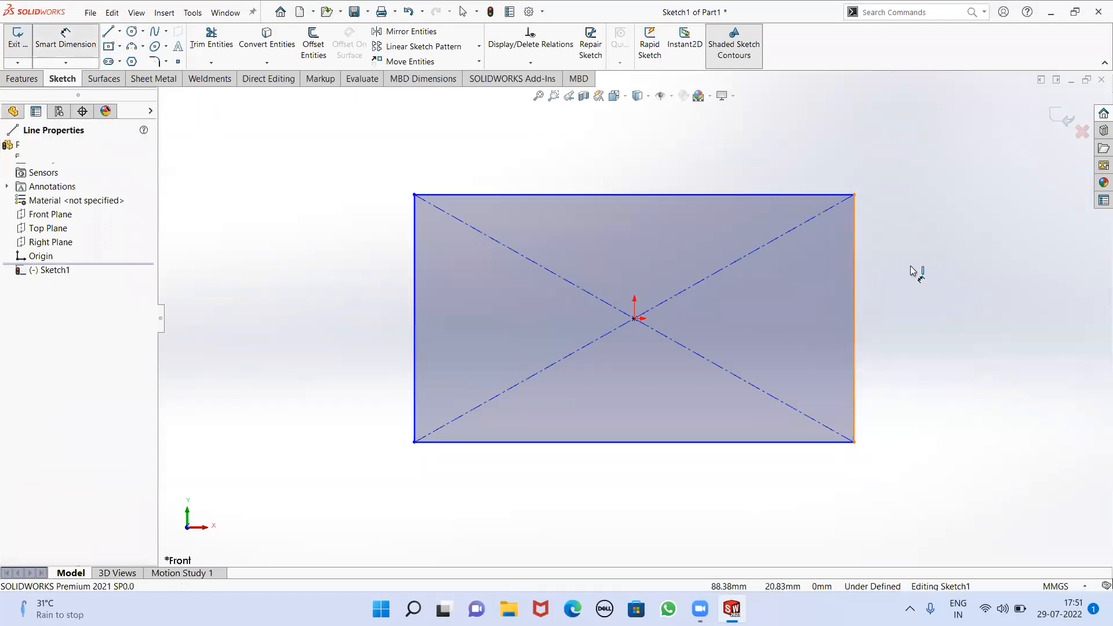
{"action": "left_click", "coordinate": [992, 299]}
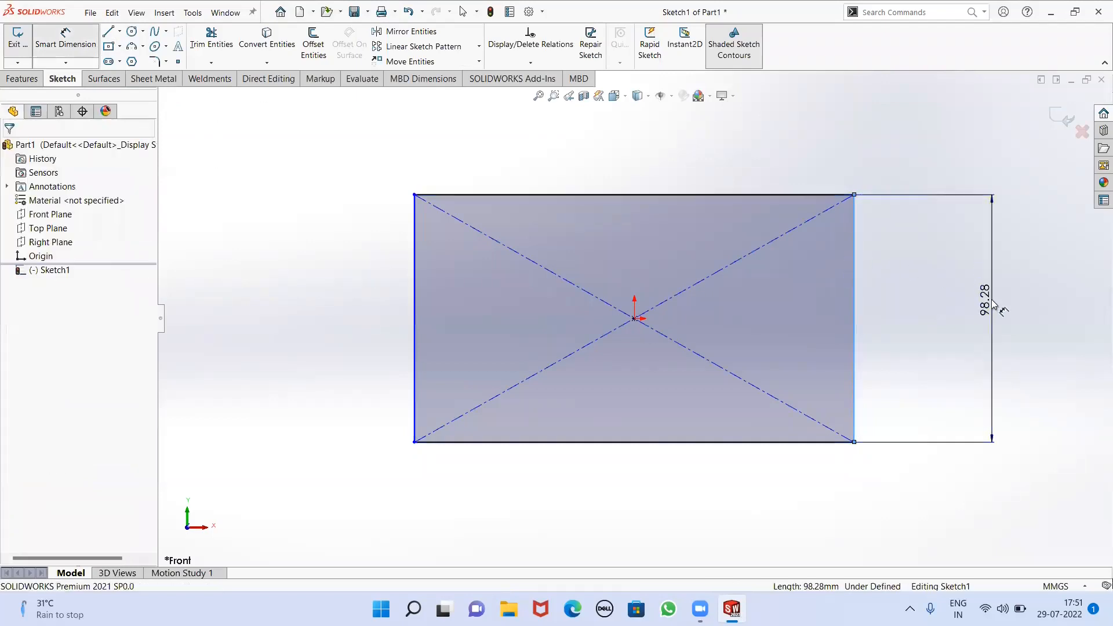
{"action": "type", "text": "50"}
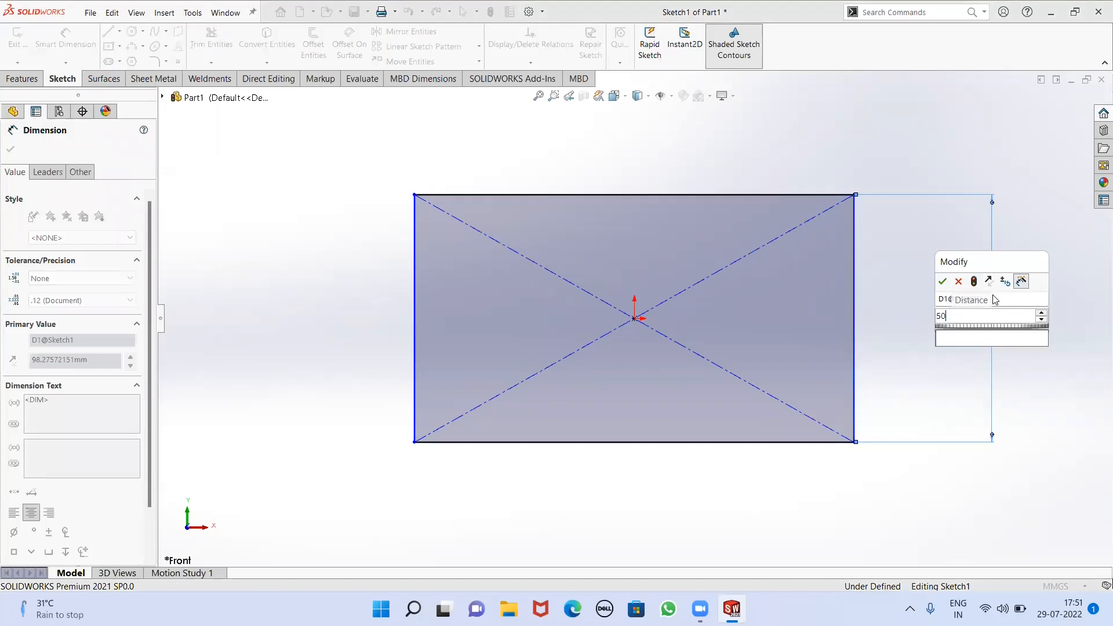
{"action": "key", "text": "Return"}
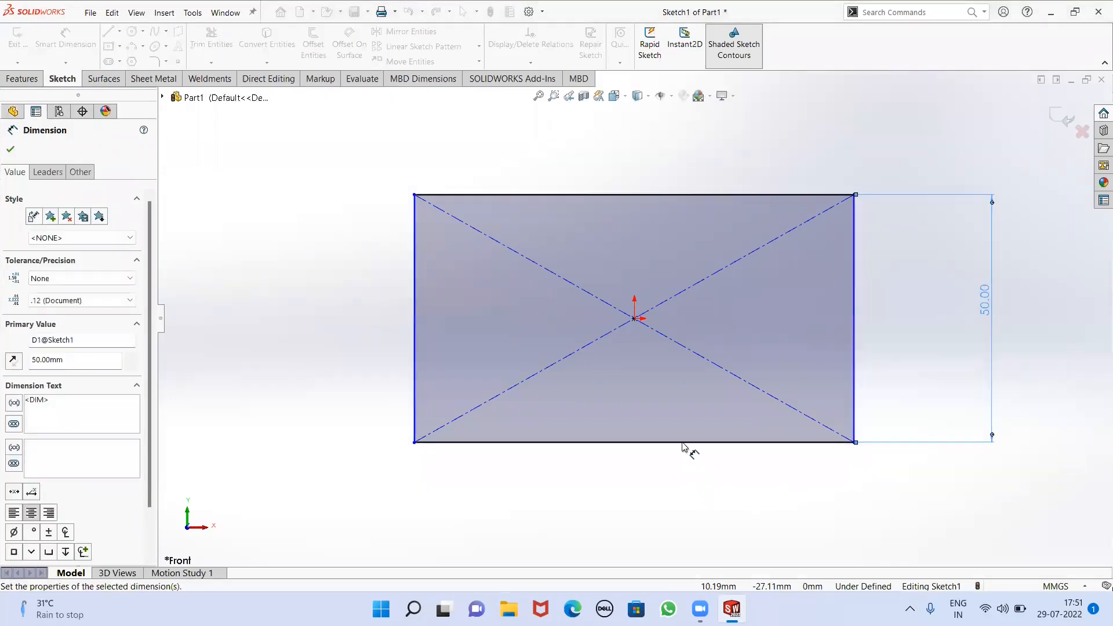
Dimension the rectangle's lower horizontal edge to a width of 100 mm and leave the dimension tool
{"action": "left_click", "coordinate": [684, 447]}
{"action": "left_click", "coordinate": [676, 511]}
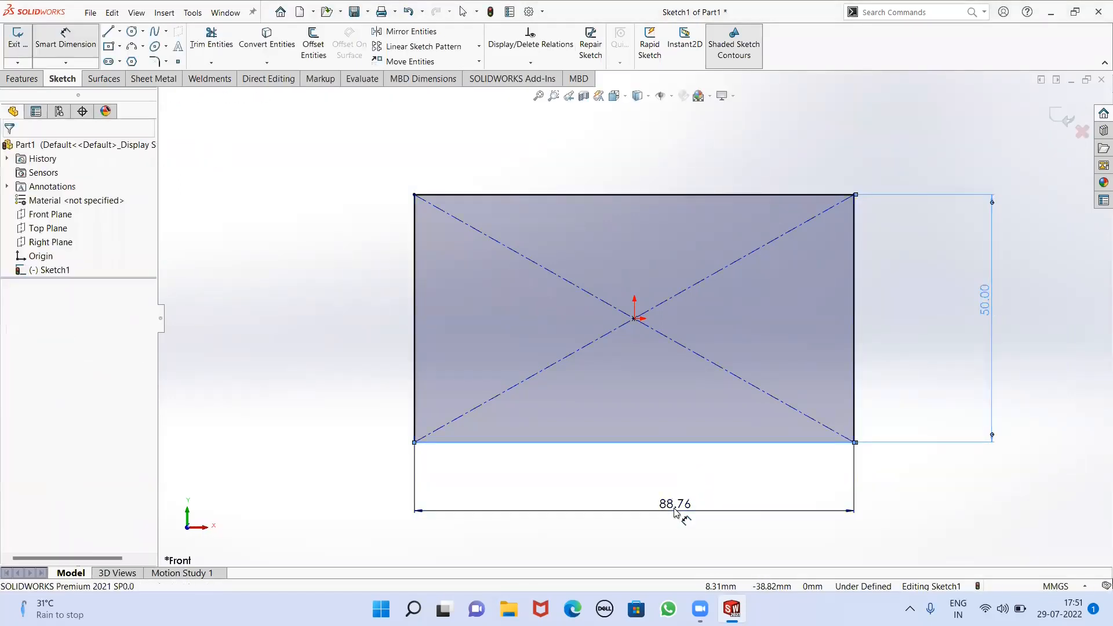
{"action": "type", "text": "100"}
{"action": "key", "text": "Return"}
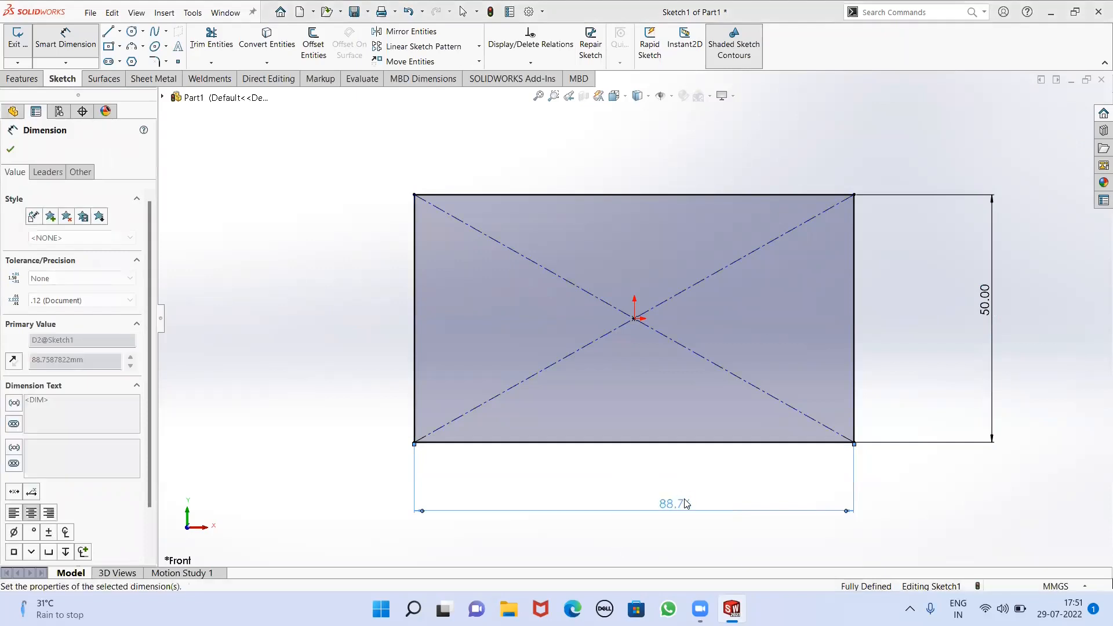
{"action": "scroll", "coordinate": [629, 338], "scroll_direction": "up", "scroll_amount": 2}
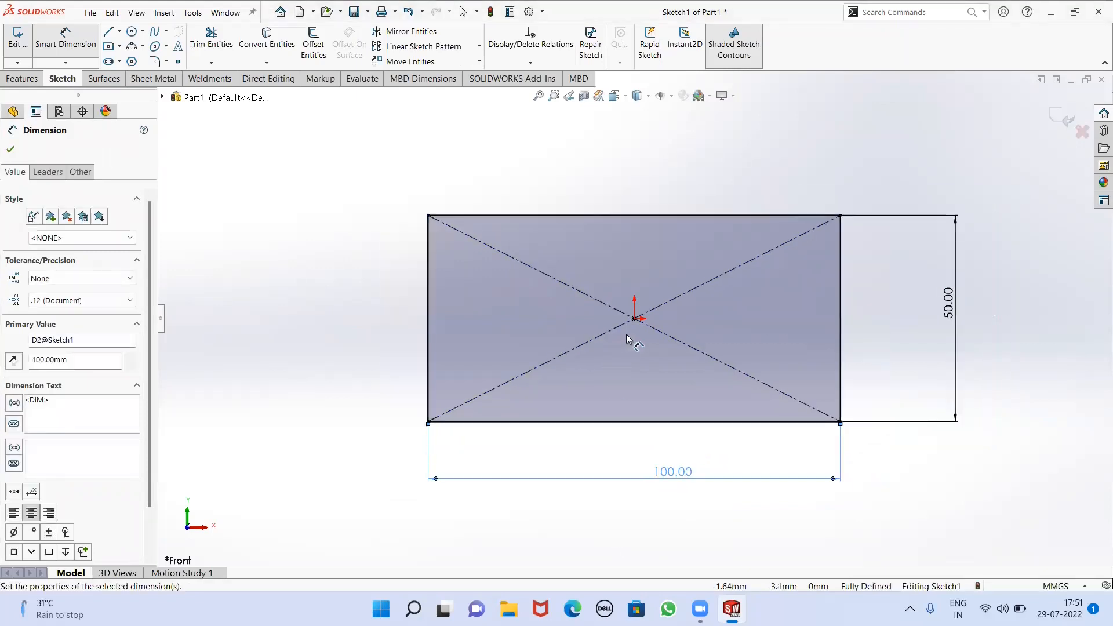
{"action": "right_click", "coordinate": [334, 179]}
{"action": "left_click", "coordinate": [368, 213]}
{"action": "mouse_move", "coordinate": [561, 363]}
{"action": "middle_mouse_down"}
{"action": "mouse_move", "coordinate": [550, 350]}
{"action": "mouse_move", "coordinate": [510, 371]}
{"action": "middle_mouse_up"}
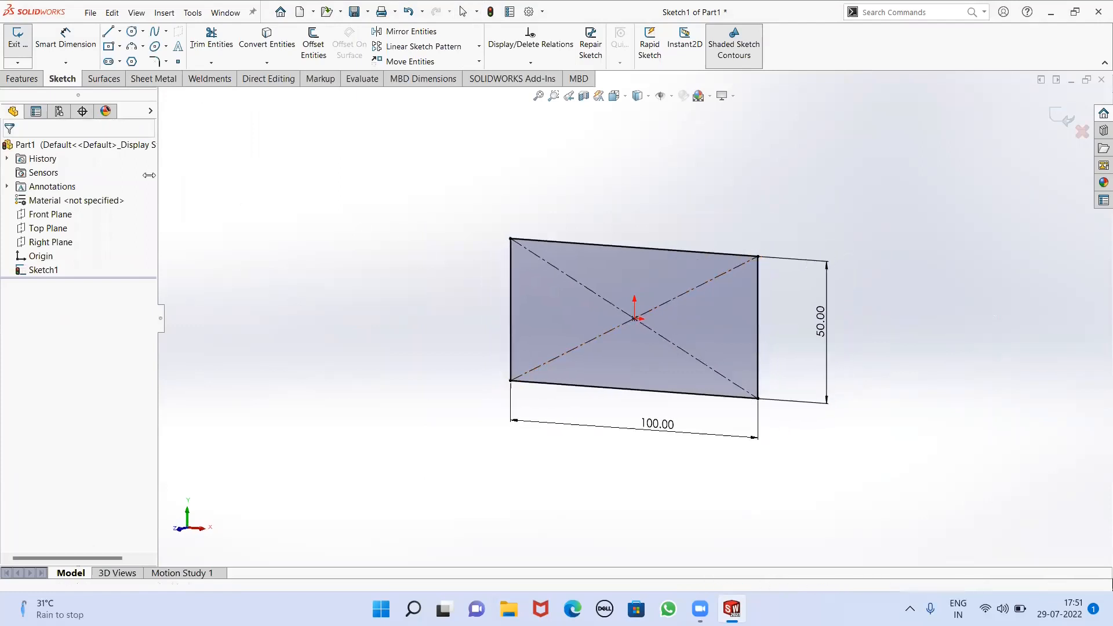
Start an Extruded Boss/Base from the rectangle sketch and review its start and end condition options
{"action": "left_click", "coordinate": [12, 80]}
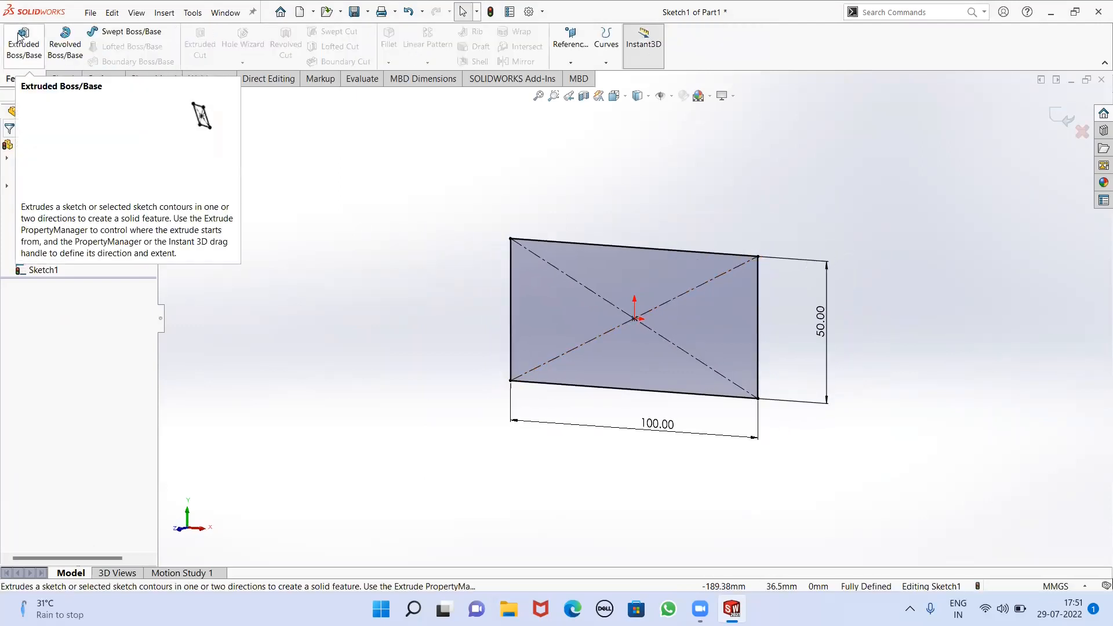
{"action": "left_click", "coordinate": [20, 37]}
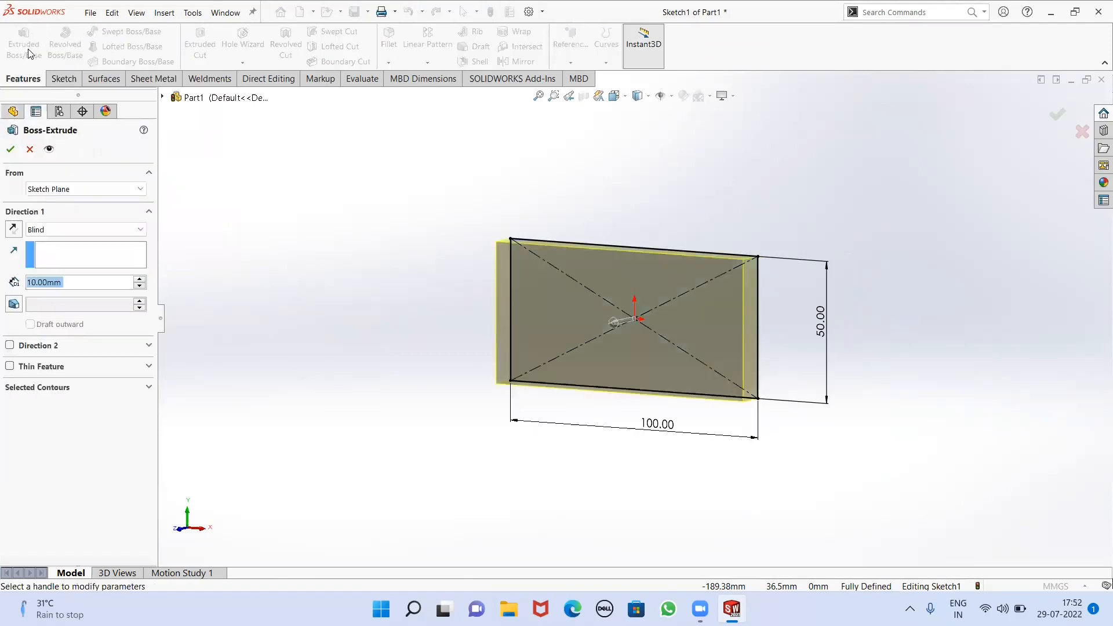
{"action": "left_click", "coordinate": [111, 189]}
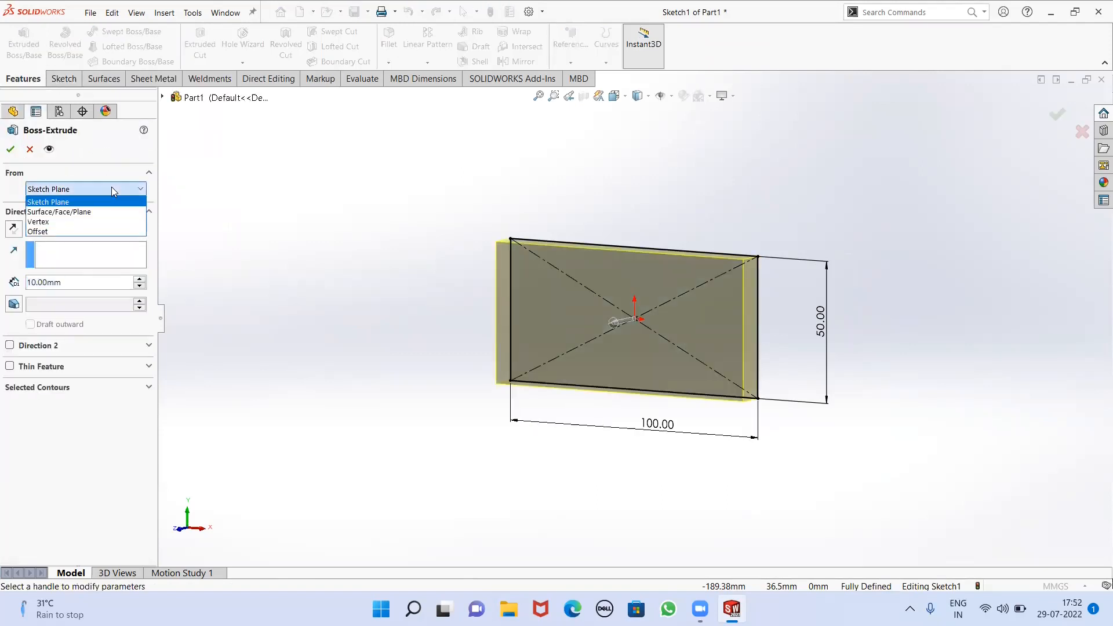
{"action": "left_click", "coordinate": [111, 189]}
{"action": "left_click", "coordinate": [103, 230]}
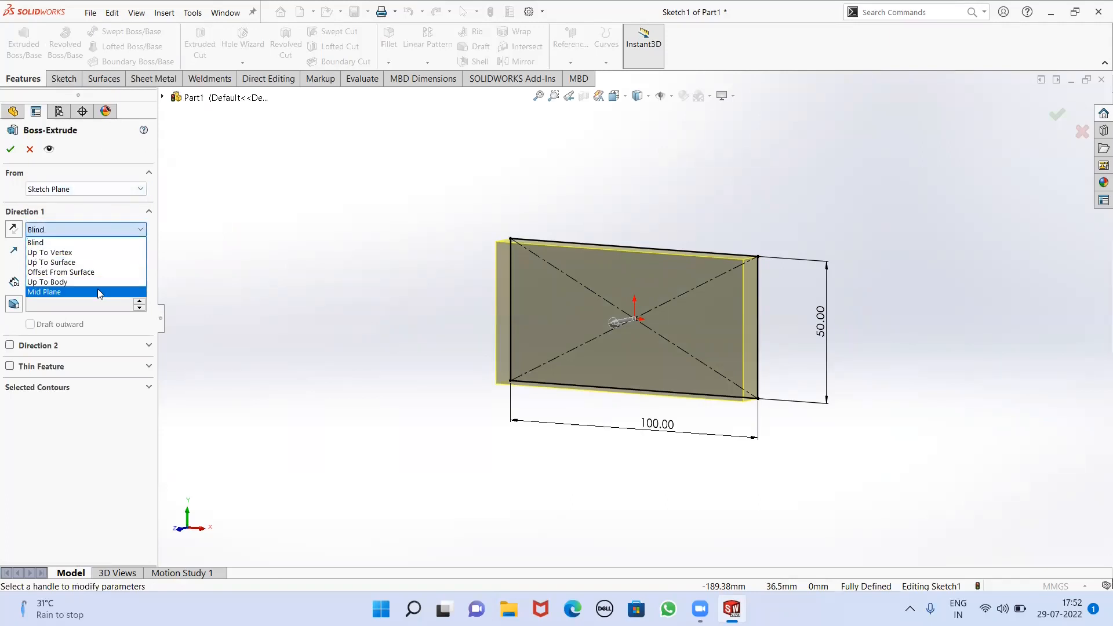
{"action": "left_click", "coordinate": [86, 230]}
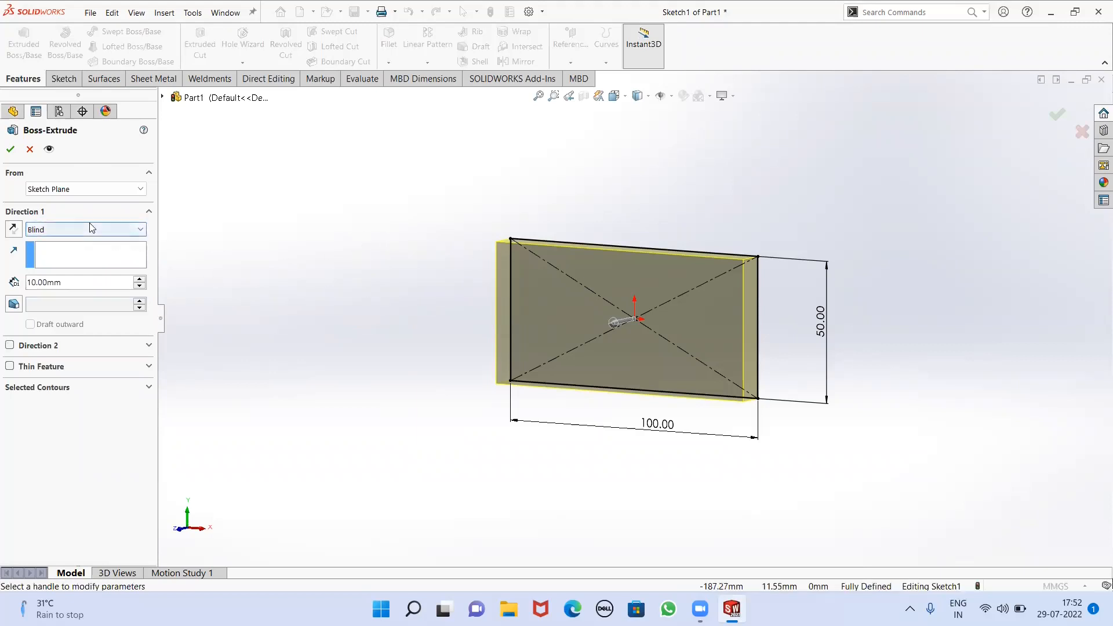
Set the depth of the rectangle's Blind extrusion to 20 mm
{"action": "scroll", "coordinate": [864, 328], "scroll_direction": "down", "scroll_amount": 2}
{"action": "scroll", "coordinate": [423, 280], "scroll_direction": "up", "scroll_amount": 1}
{"action": "scroll", "coordinate": [421, 269], "scroll_direction": "up", "scroll_amount": 1}
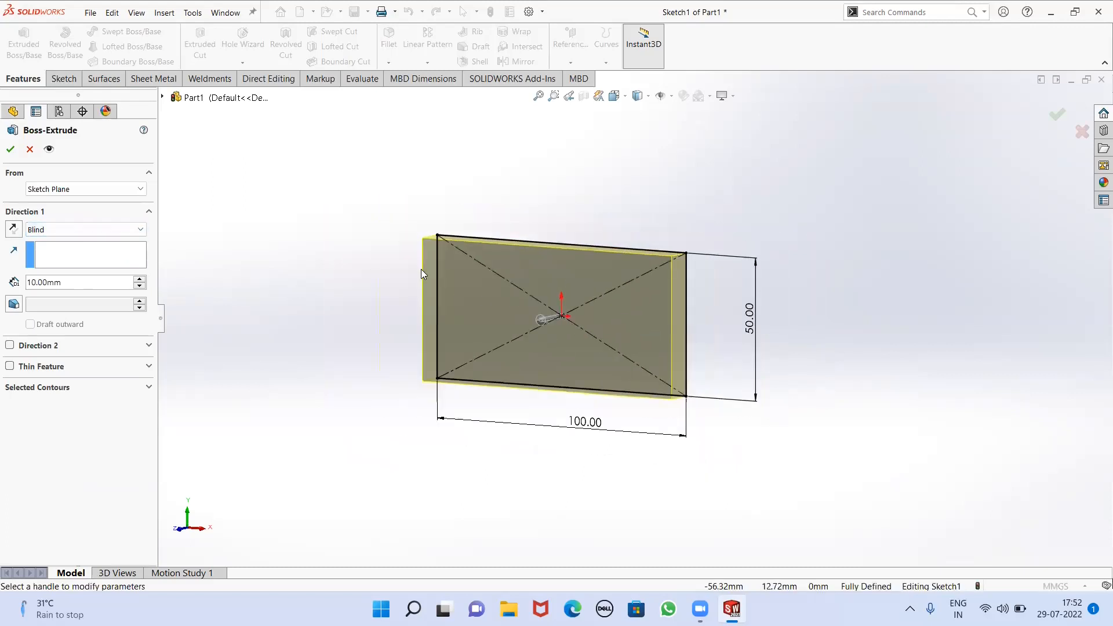
{"action": "scroll", "coordinate": [421, 269], "scroll_direction": "up", "scroll_amount": 1}
{"action": "mouse_move", "coordinate": [417, 265]}
{"action": "middle_mouse_down"}
{"action": "mouse_move", "coordinate": [392, 293]}
{"action": "mouse_move", "coordinate": [403, 279]}
{"action": "middle_mouse_up"}
{"action": "scroll", "coordinate": [512, 261], "scroll_direction": "down", "scroll_amount": 2}
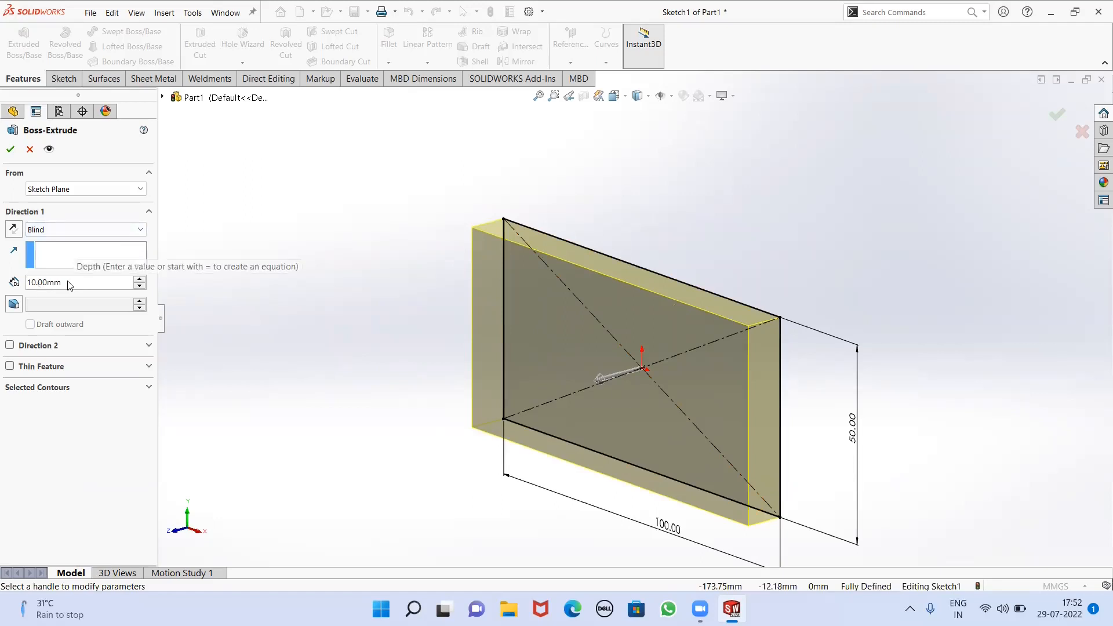
{"action": "left_click_drag", "start_coordinate": [70, 284], "coordinate": [6, 270]}
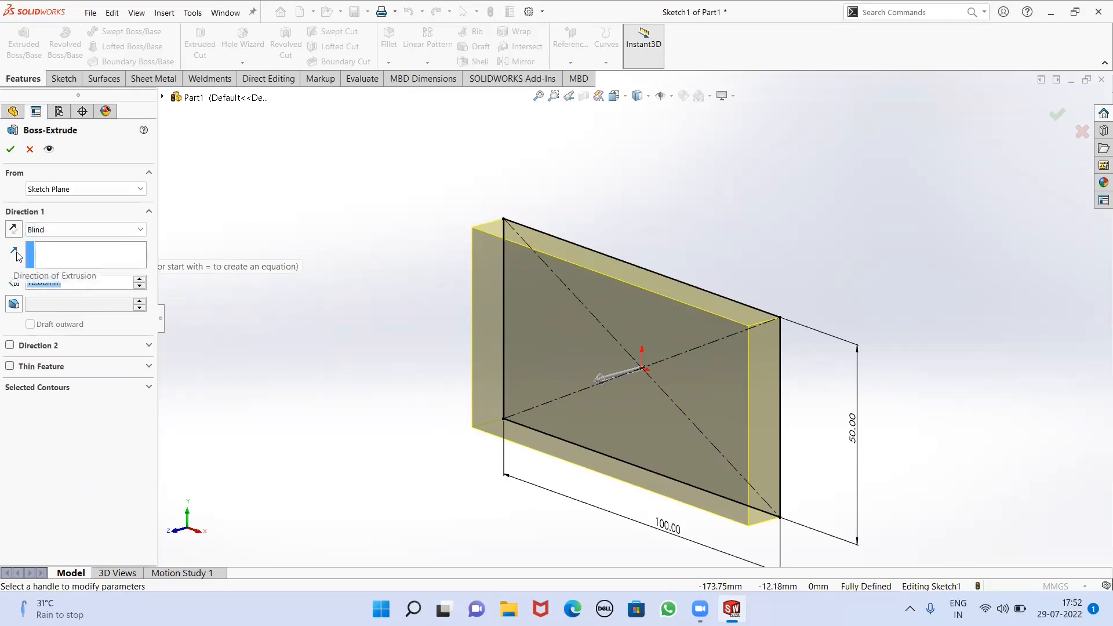
{"action": "type", "text": "20"}
{"action": "key", "text": "Return"}
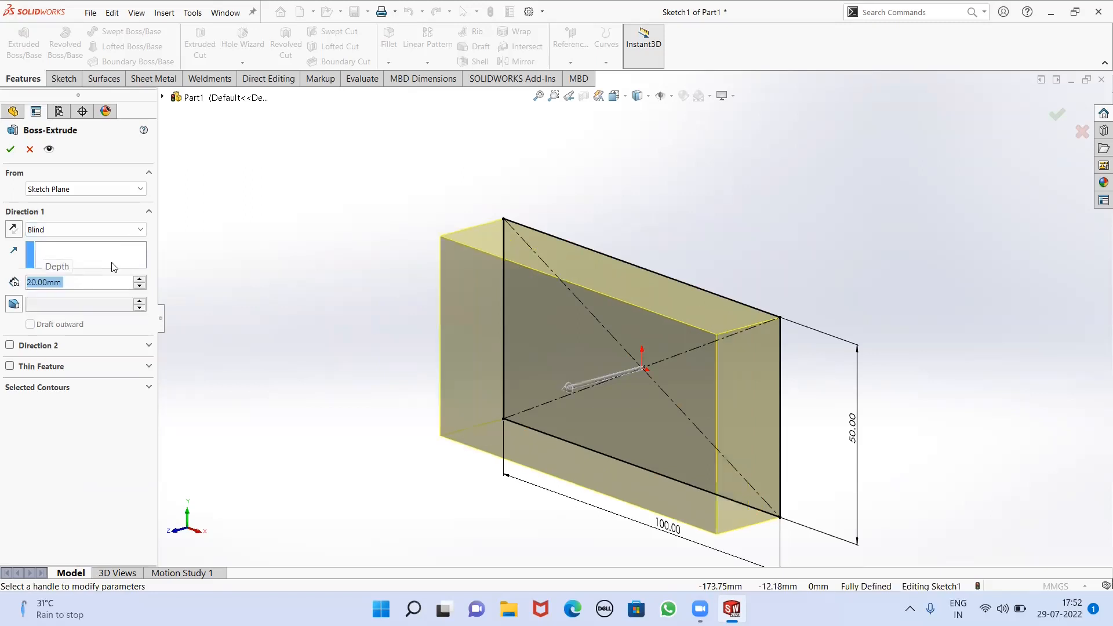
Flip the extrusion to the opposite side of the sketch plane and restore its original direction
{"action": "middle_click_drag", "start_coordinate": [493, 363], "coordinate": [512, 383]}
{"action": "scroll", "coordinate": [569, 343], "scroll_direction": "down", "scroll_amount": 3}
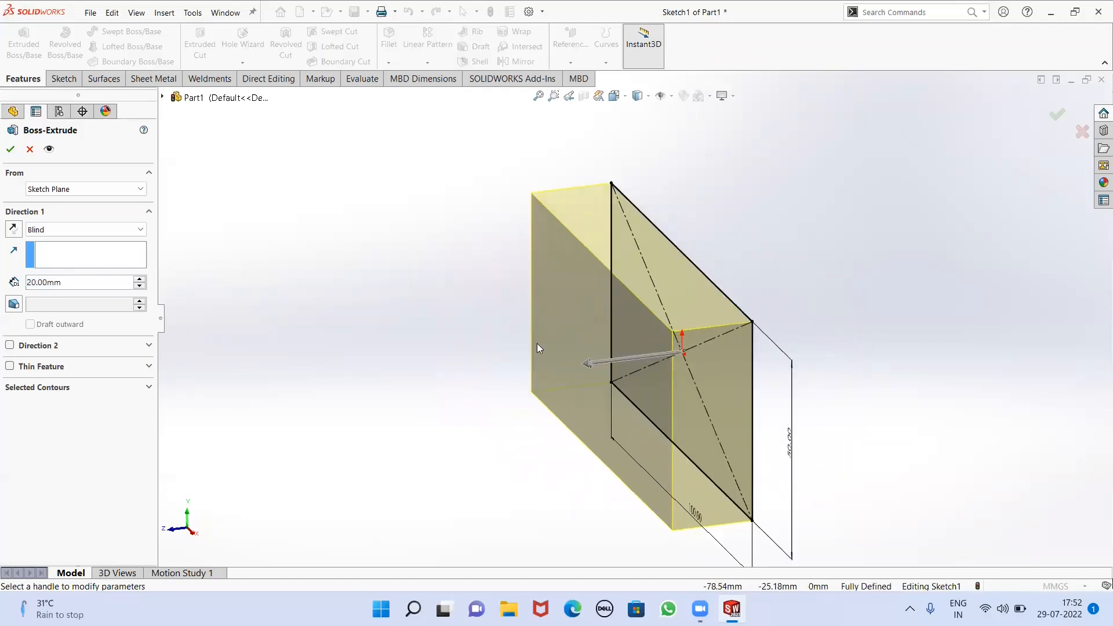
{"action": "left_click", "coordinate": [13, 229]}
{"action": "middle_click_drag", "start_coordinate": [440, 303], "coordinate": [494, 338]}
{"action": "scroll", "coordinate": [711, 312], "scroll_direction": "up", "scroll_amount": 1}
{"action": "scroll", "coordinate": [711, 310], "scroll_direction": "down", "scroll_amount": 2}
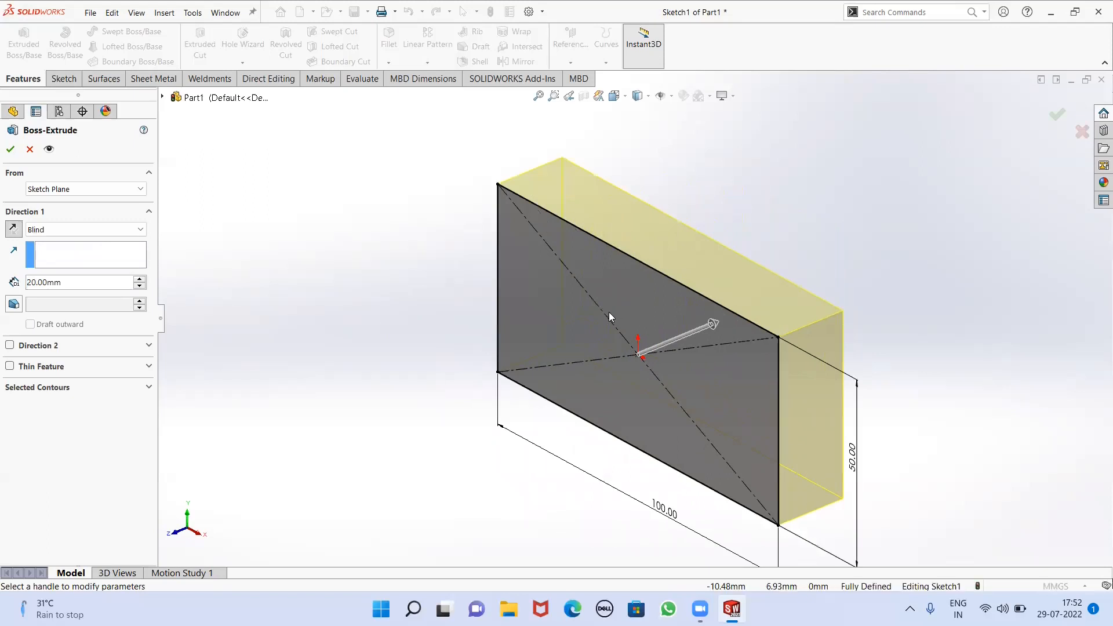
{"action": "scroll", "coordinate": [272, 332], "scroll_direction": "up", "scroll_amount": 1}
{"action": "left_click", "coordinate": [9, 232]}
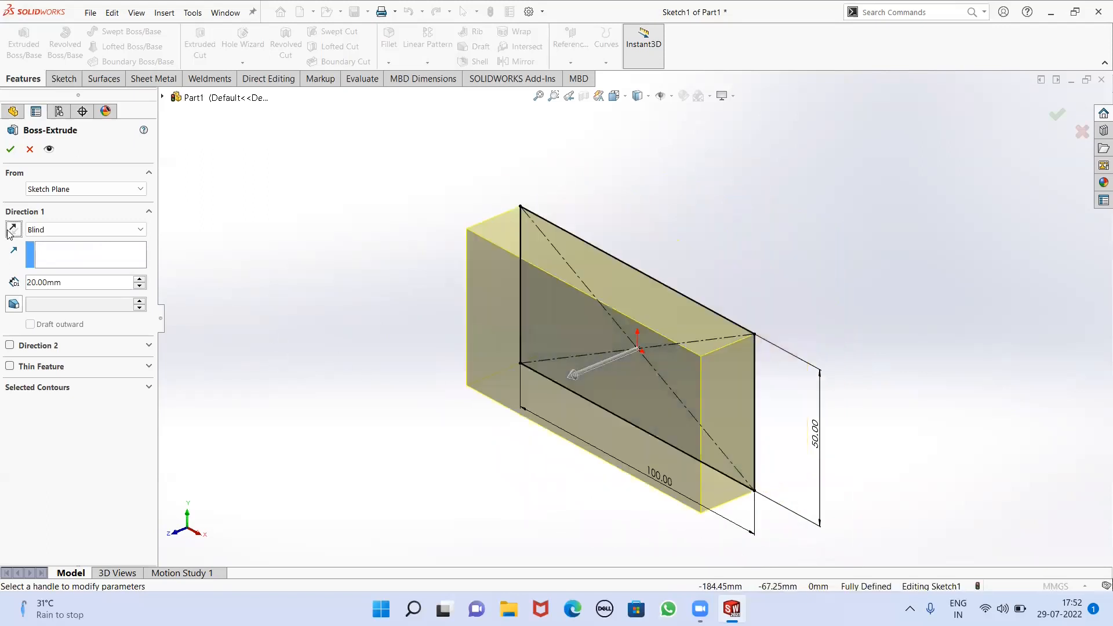
{"action": "scroll", "coordinate": [480, 343], "scroll_direction": "up", "scroll_amount": 2}
{"action": "middle_click_drag", "start_coordinate": [498, 317], "coordinate": [484, 339]}
{"action": "scroll", "coordinate": [512, 327], "scroll_direction": "down", "scroll_amount": 2}
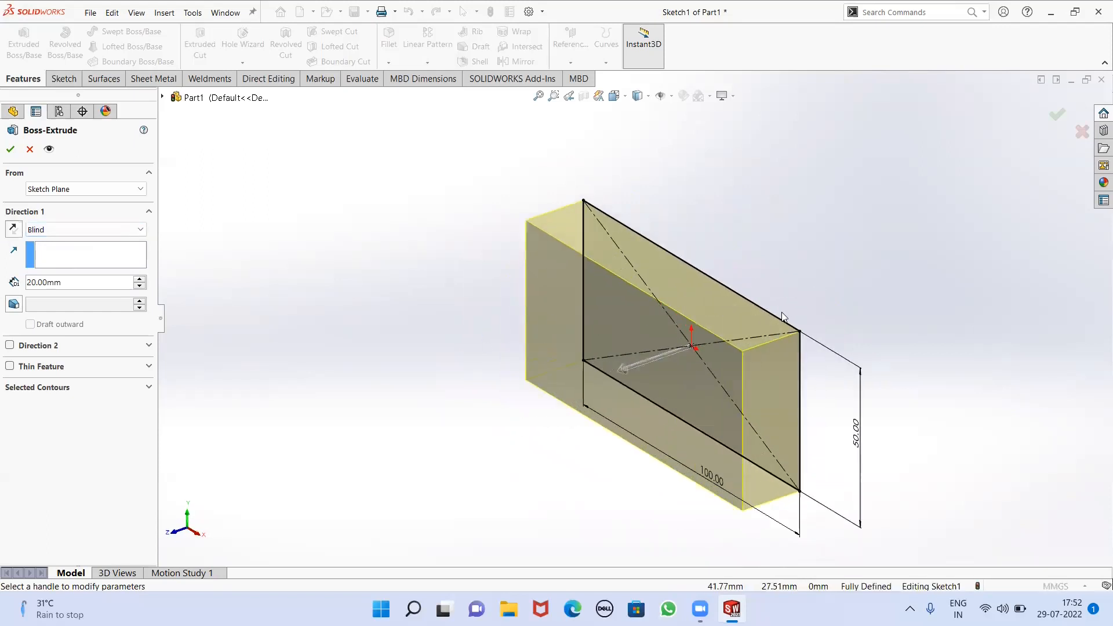
Change the extrusion's end condition to Mid Plane, keeping the 20 mm depth, and create the solid block
{"action": "left_click", "coordinate": [68, 230]}
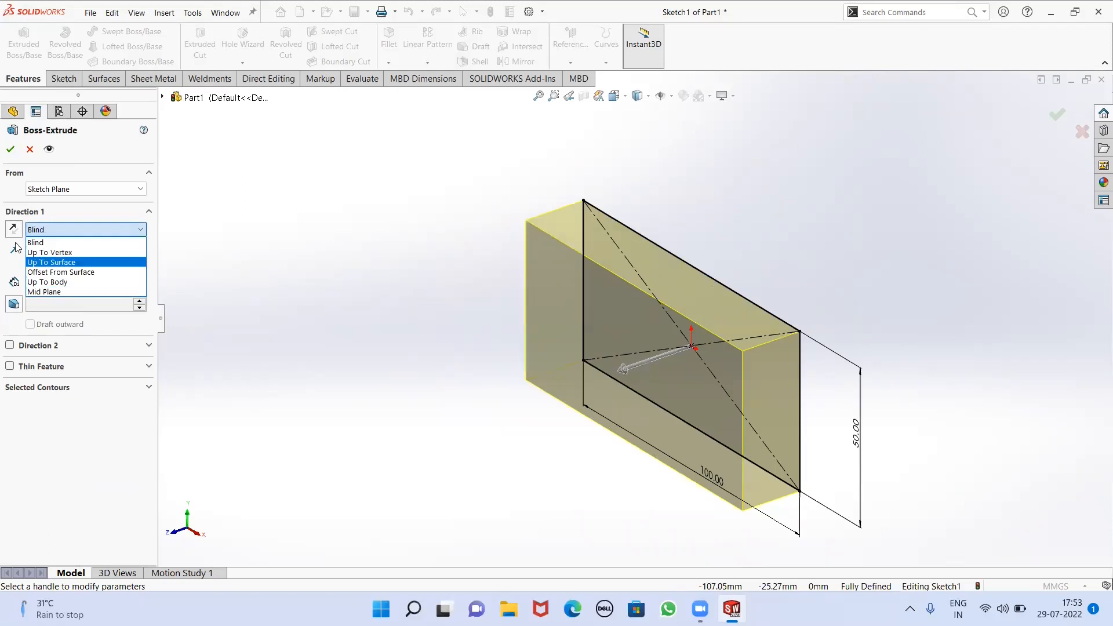
{"action": "left_click", "coordinate": [67, 292]}
{"action": "scroll", "coordinate": [730, 307], "scroll_direction": "up", "scroll_amount": 3}
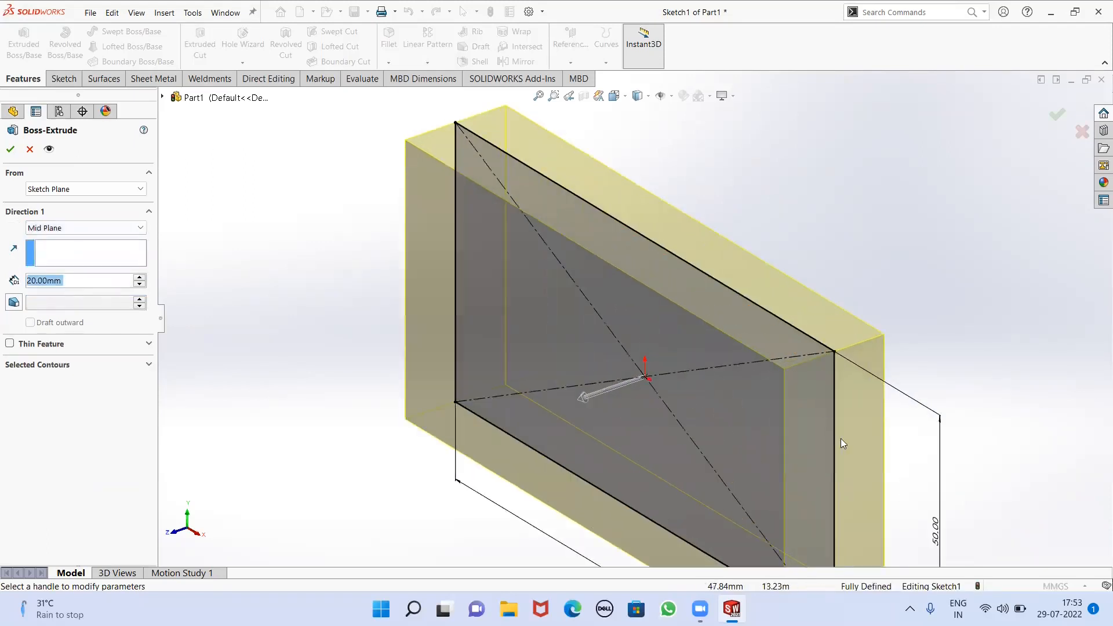
{"action": "scroll", "coordinate": [833, 427], "scroll_direction": "up", "scroll_amount": 2}
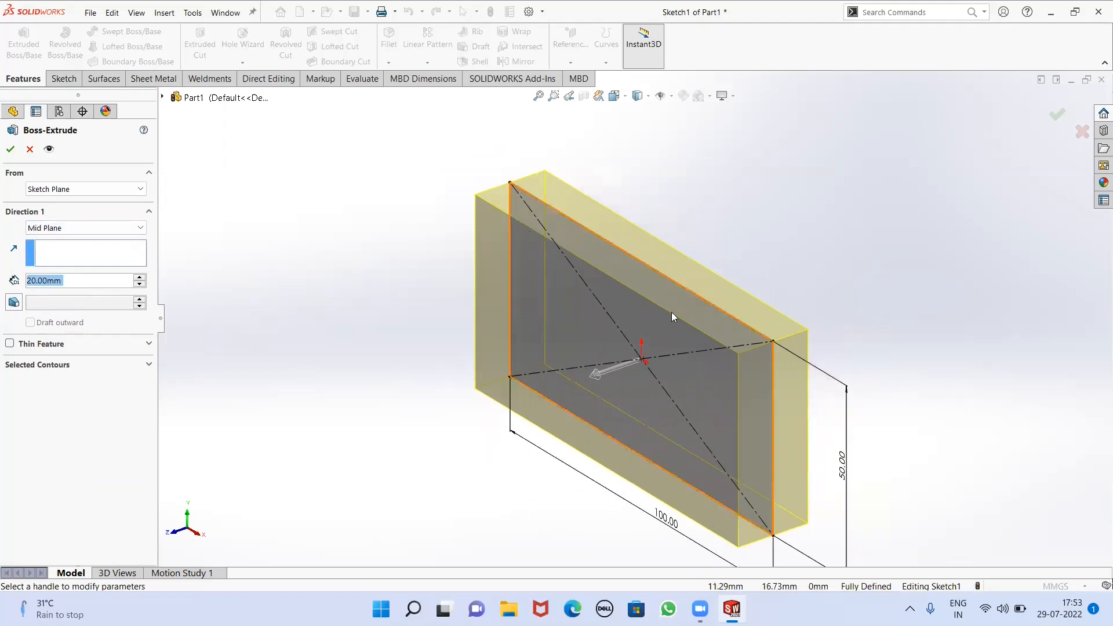
{"action": "middle_click_drag", "start_coordinate": [923, 254], "coordinate": [643, 348]}
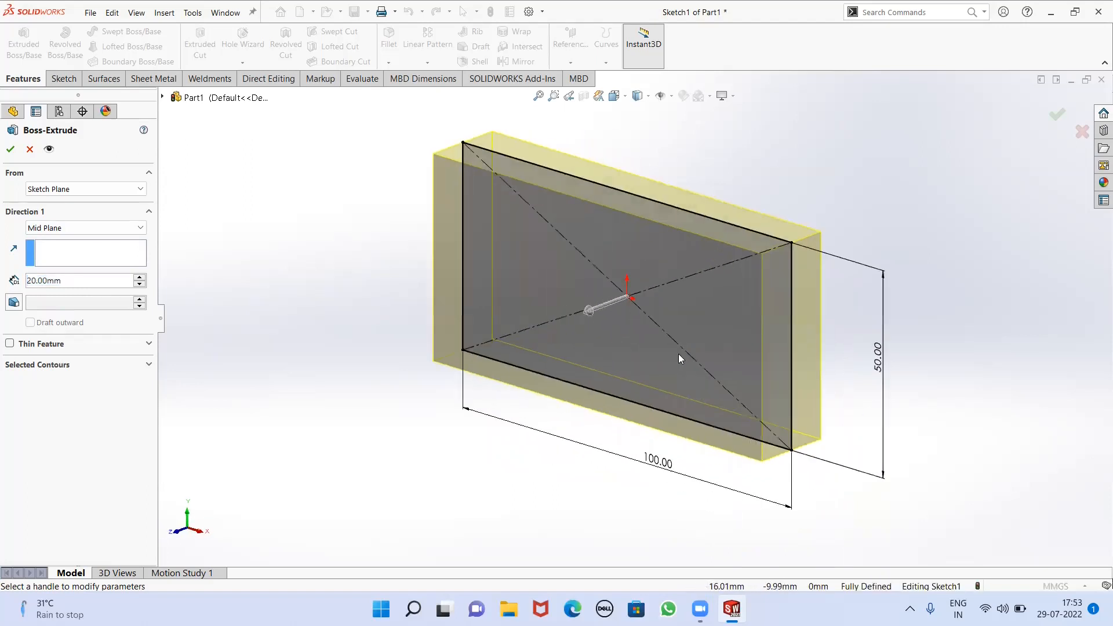
{"action": "left_click", "coordinate": [12, 149]}
{"action": "middle_click_drag", "start_coordinate": [403, 288], "coordinate": [686, 269]}
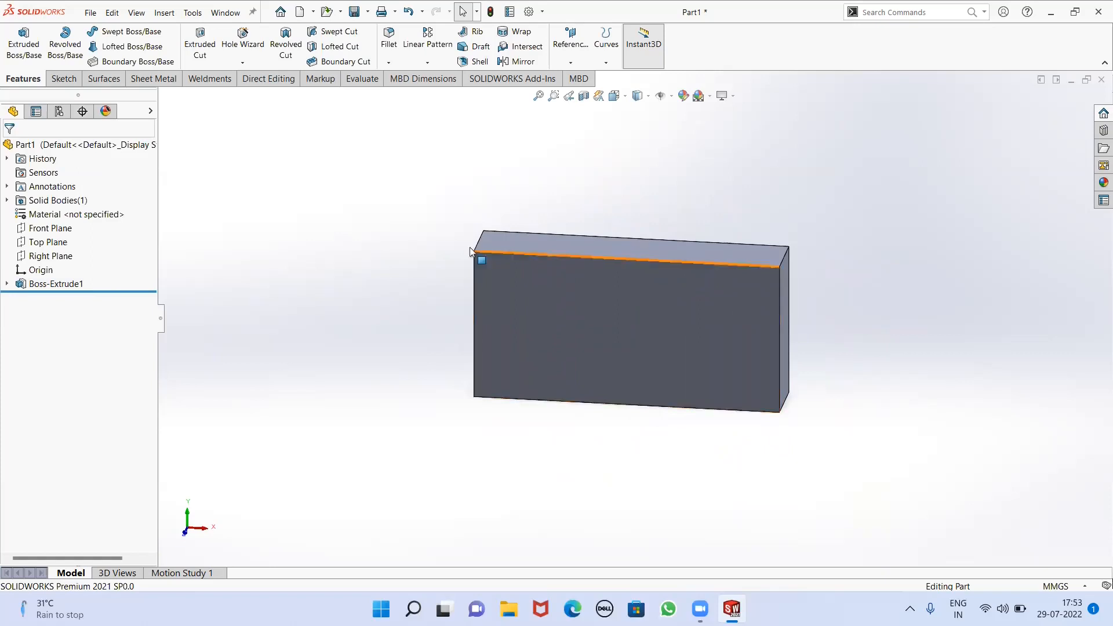
Open the block's underlying rectangle sketch for editing and exit back to the part
{"action": "right_click", "coordinate": [56, 285]}
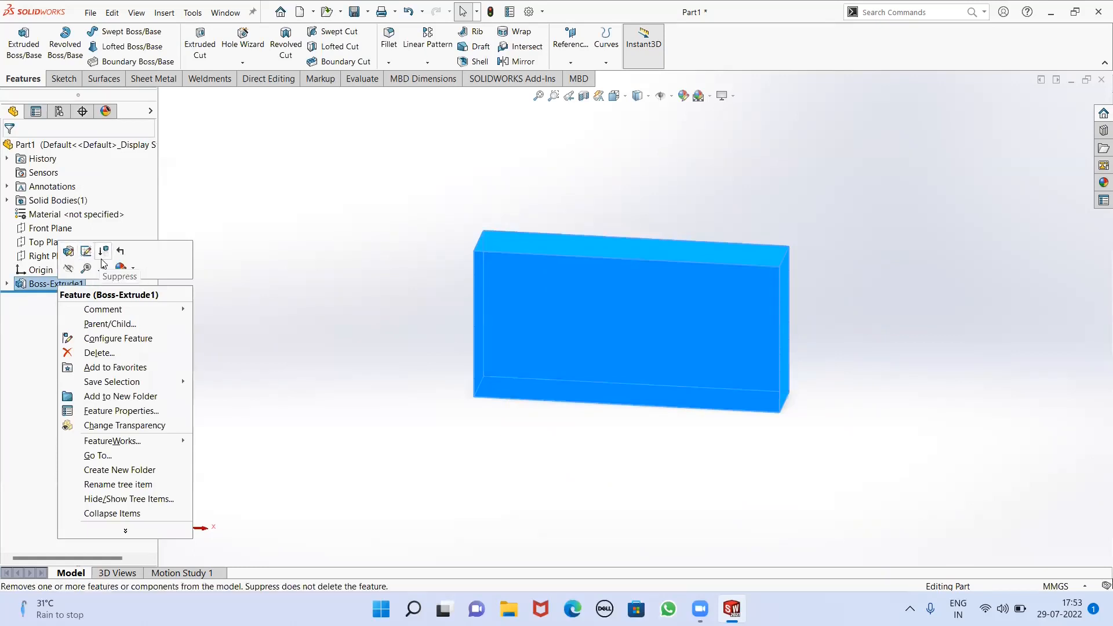
{"action": "left_click", "coordinate": [86, 251]}
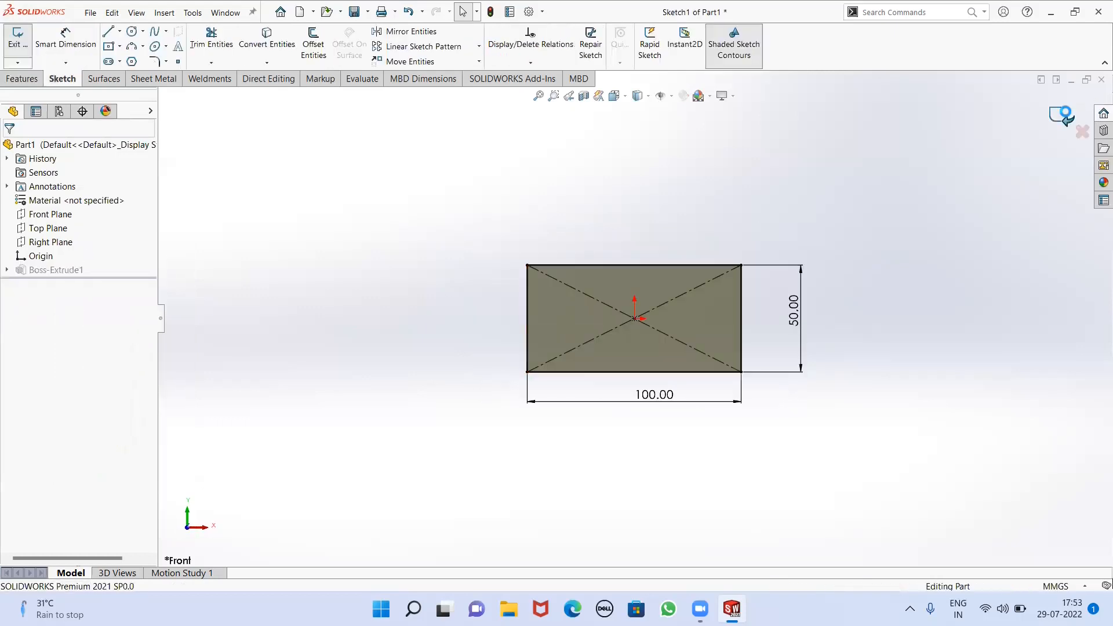
{"action": "left_click", "coordinate": [1067, 115]}
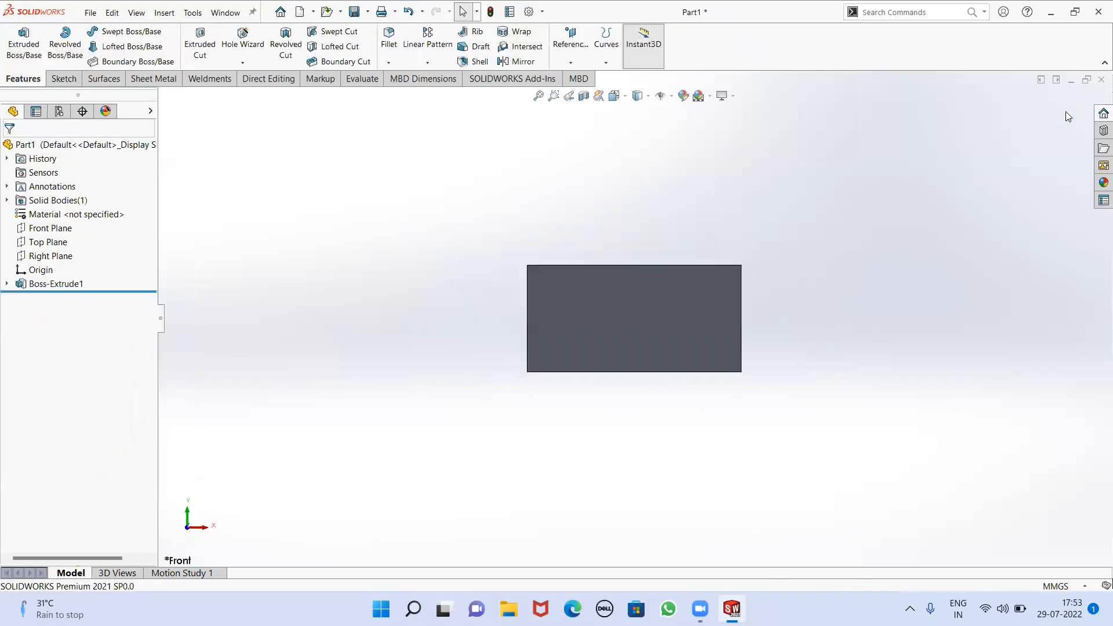
{"action": "right_click", "coordinate": [42, 283]}
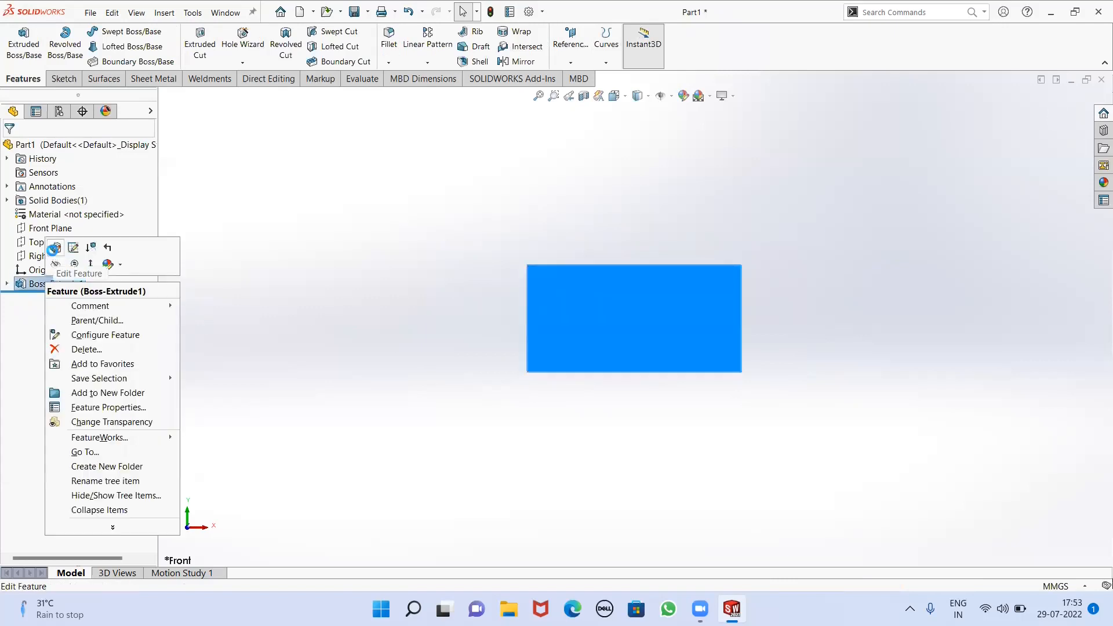
{"action": "left_click", "coordinate": [55, 248]}
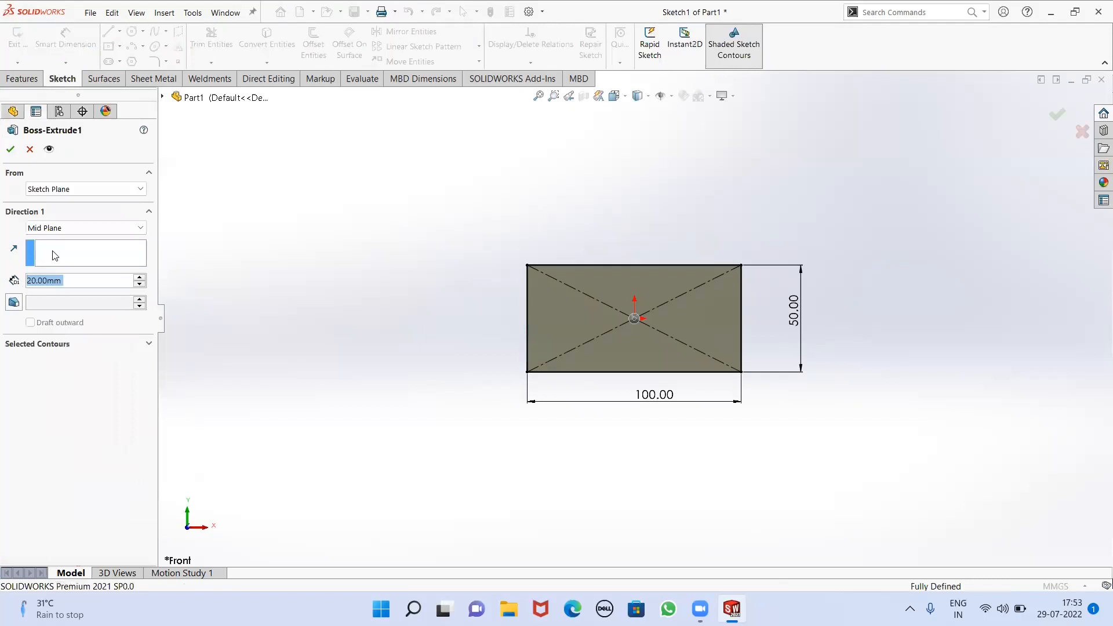
{"action": "left_click", "coordinate": [1079, 132]}
Edit the block's boss extrusion and set its Mid Plane depth to 40 mm
{"action": "right_click", "coordinate": [55, 283]}
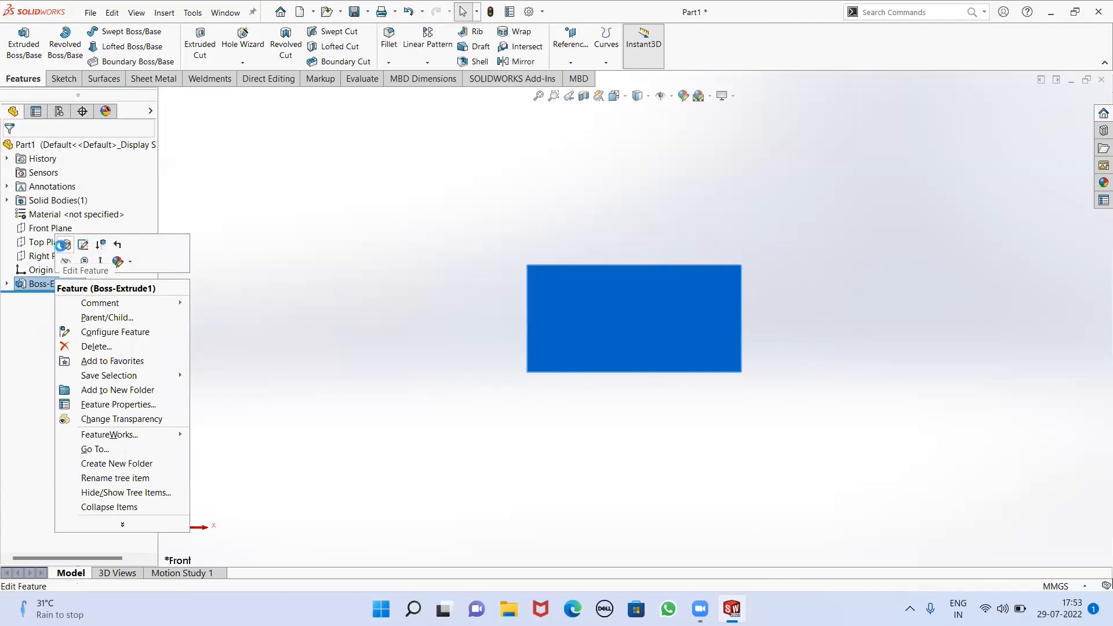
{"action": "left_click", "coordinate": [63, 245]}
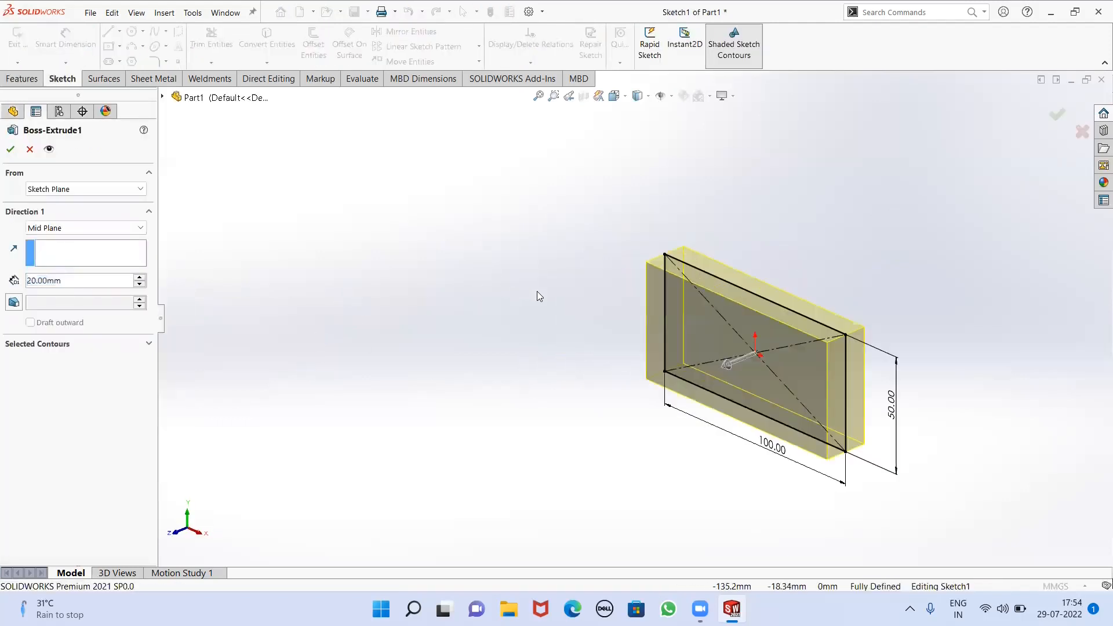
{"action": "scroll", "coordinate": [550, 287], "scroll_direction": "down", "scroll_amount": 2}
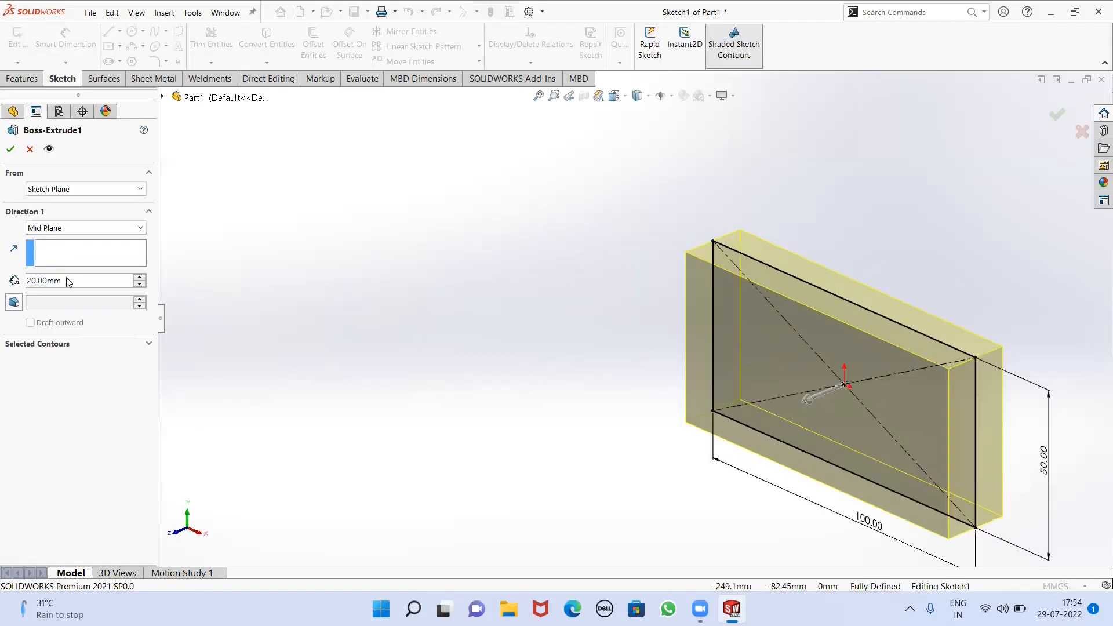
{"action": "left_click_drag", "start_coordinate": [67, 279], "coordinate": [2, 280]}
{"action": "type", "text": "40"}
{"action": "key", "text": "Return"}
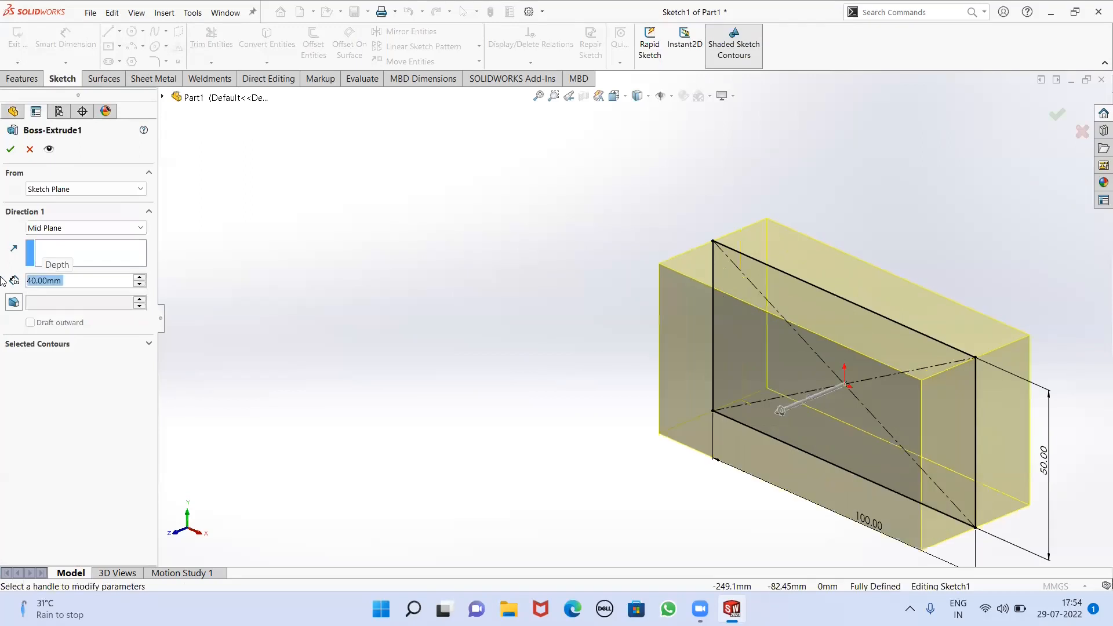
{"action": "scroll", "coordinate": [841, 351], "scroll_direction": "down", "scroll_amount": 1}
{"action": "scroll", "coordinate": [994, 354], "scroll_direction": "up", "scroll_amount": 2}
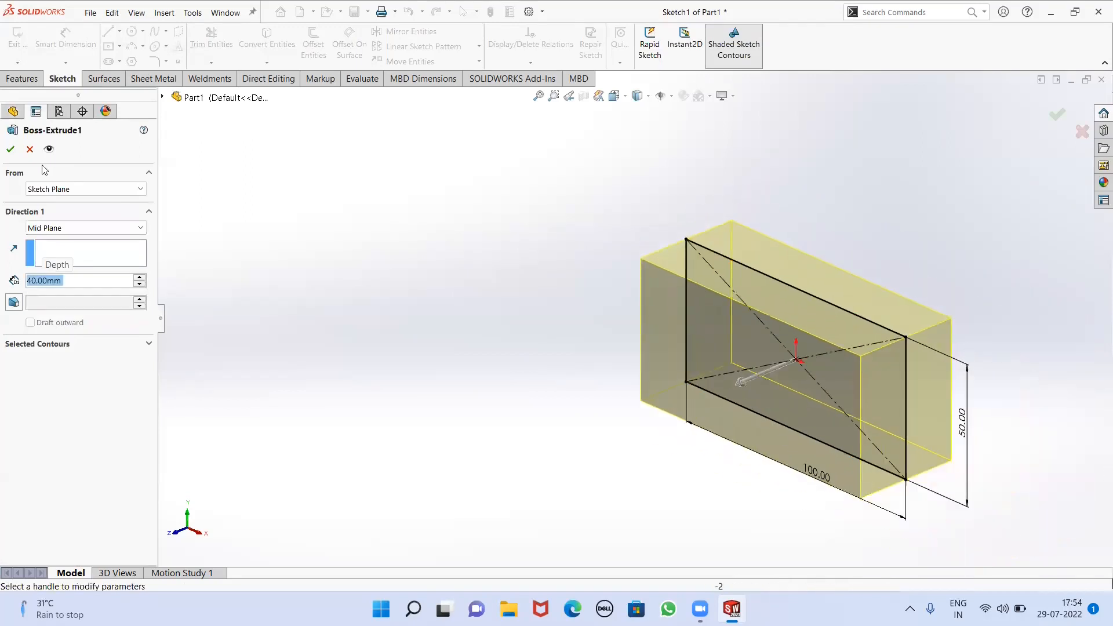
{"action": "left_click", "coordinate": [11, 149]}
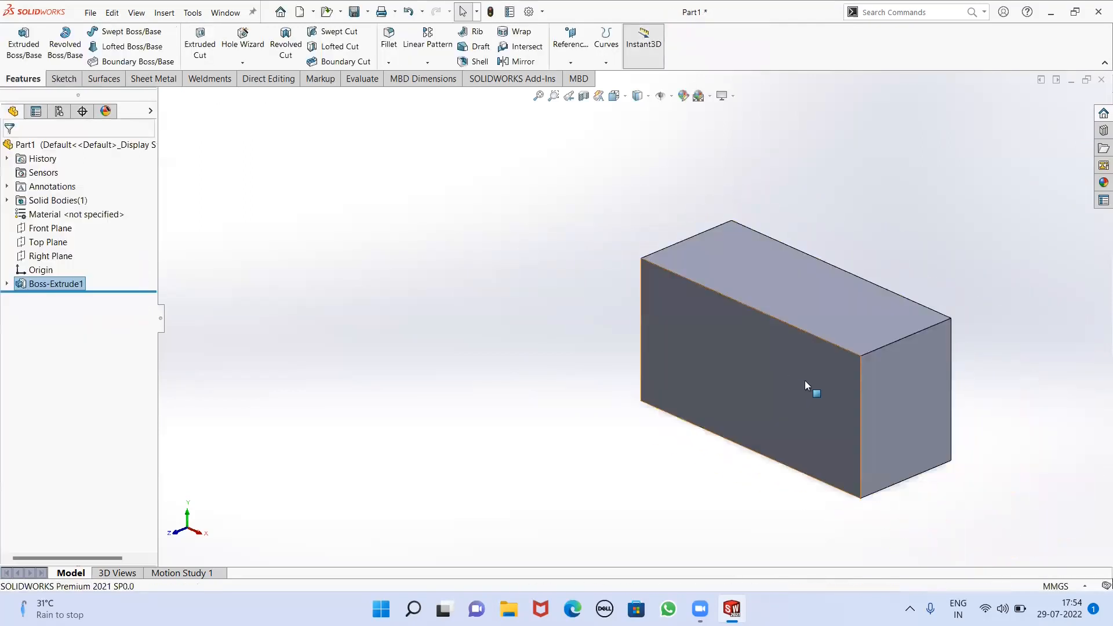
Edit the block's sketch to add an inner center rectangle of about 52 by 26 mm at the origin, and rebuild the part
{"action": "mouse_move", "coordinate": [806, 380]}
{"action": "middle_mouse_down"}
{"action": "mouse_move", "coordinate": [889, 353]}
{"action": "mouse_move", "coordinate": [837, 367]}
{"action": "mouse_move", "coordinate": [713, 338]}
{"action": "middle_mouse_up"}
{"action": "scroll", "coordinate": [703, 343], "scroll_direction": "down", "scroll_amount": 5}
{"action": "scroll", "coordinate": [763, 333], "scroll_direction": "up", "scroll_amount": 3}
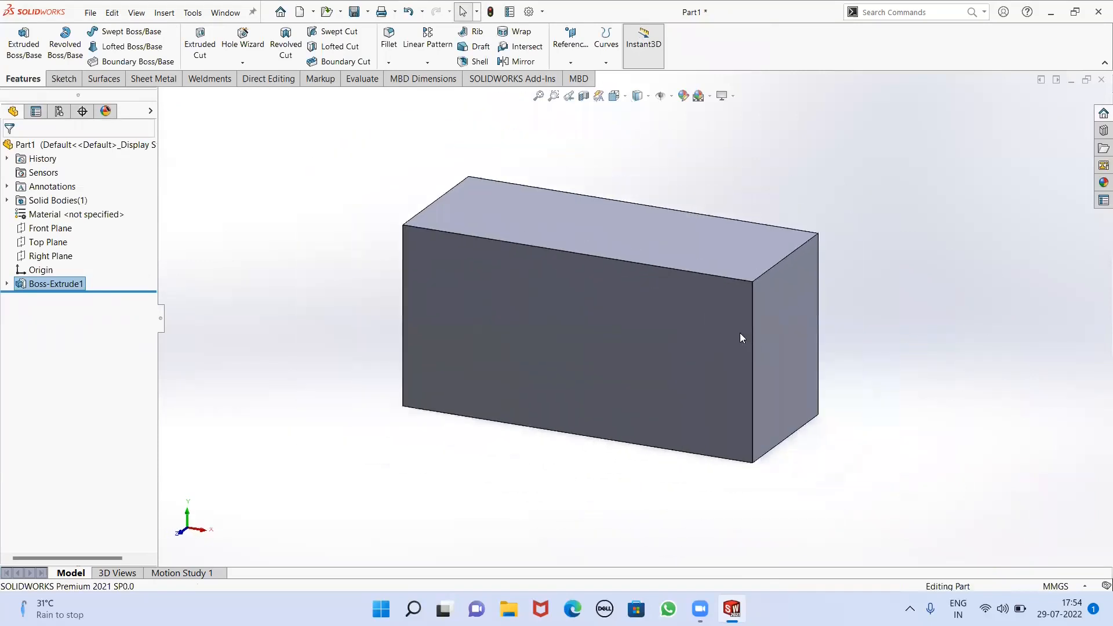
{"action": "right_click", "coordinate": [50, 284]}
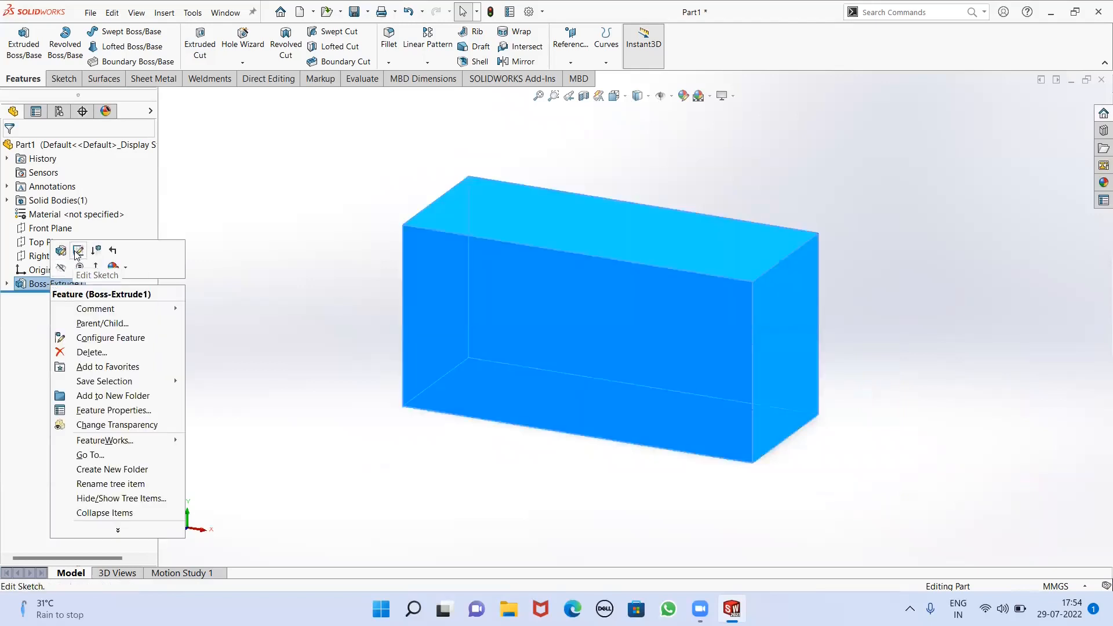
{"action": "left_click", "coordinate": [78, 250]}
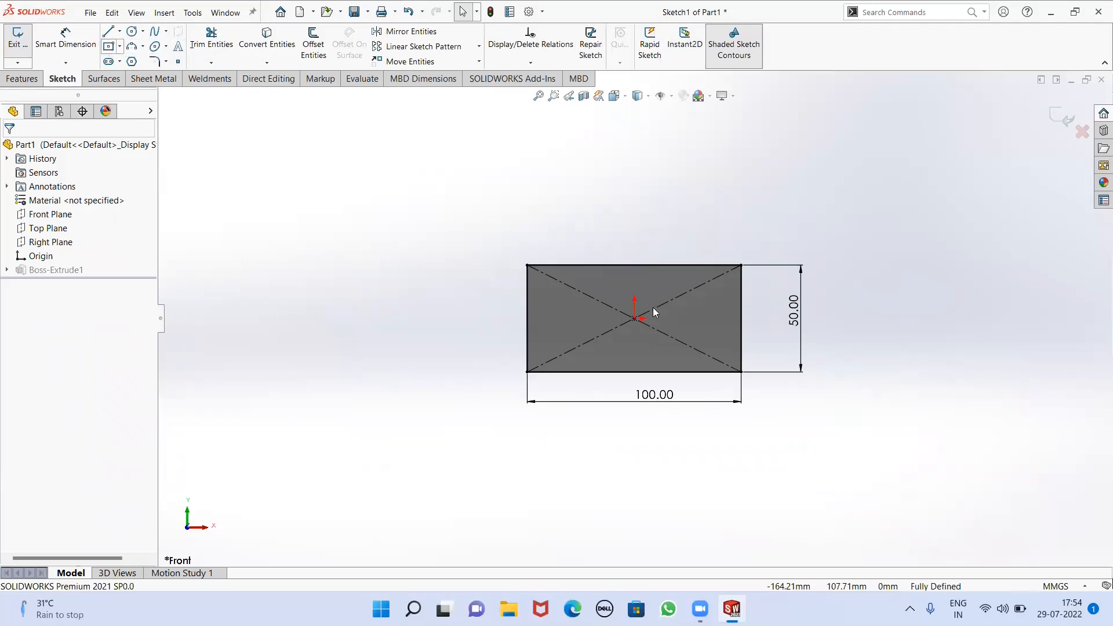
{"action": "scroll", "coordinate": [718, 322], "scroll_direction": "down", "scroll_amount": 4}
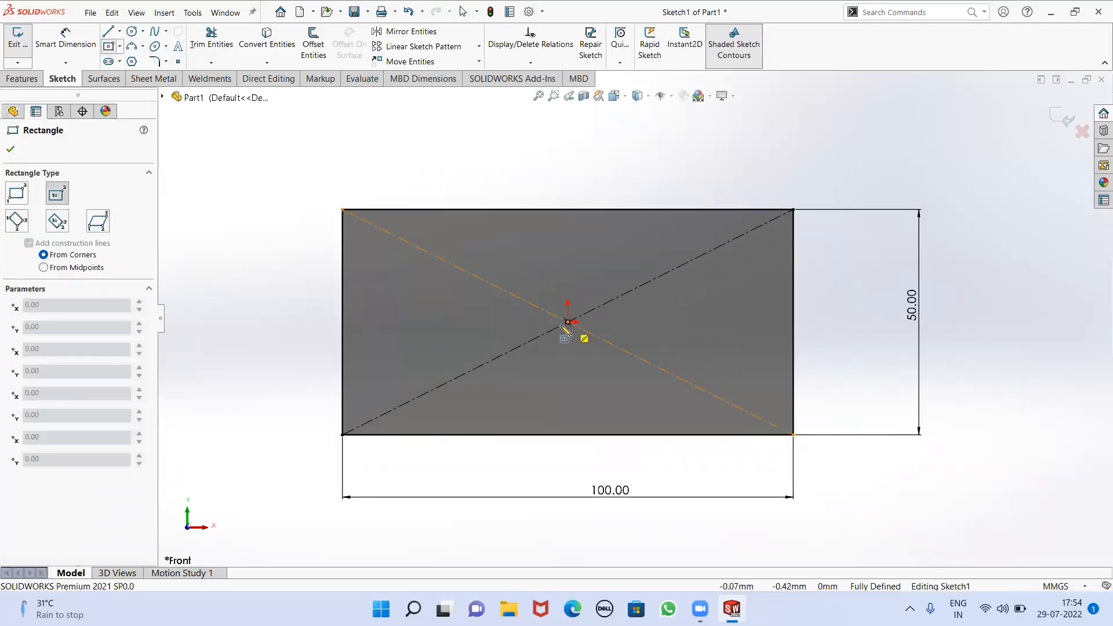
{"action": "left_click", "coordinate": [568, 321]}
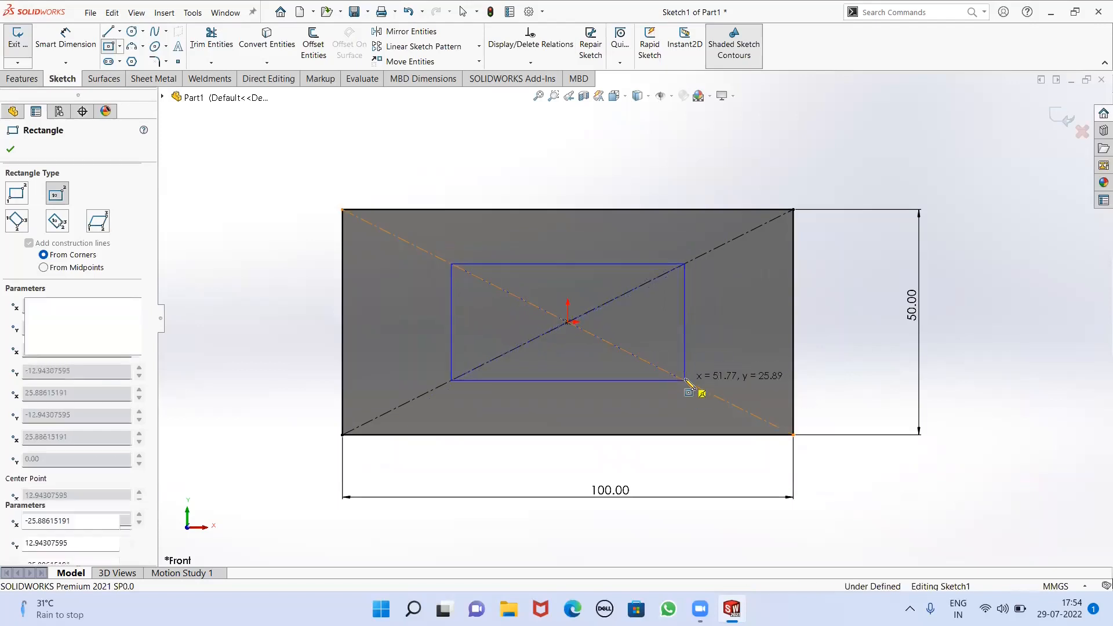
{"action": "left_click", "coordinate": [684, 380]}
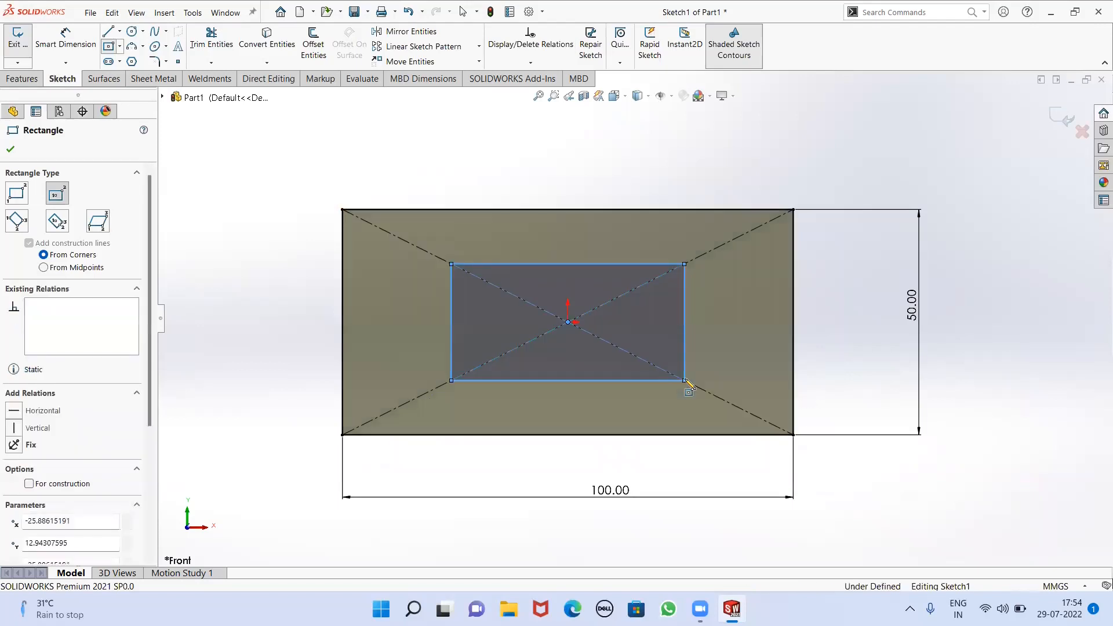
{"action": "left_click", "coordinate": [1063, 120]}
Reopen the block's extrude feature, examine how its two nested rectangles are extruded, and accept it without changes
{"action": "mouse_move", "coordinate": [746, 304]}
{"action": "middle_mouse_down"}
{"action": "mouse_move", "coordinate": [812, 317]}
{"action": "mouse_move", "coordinate": [496, 327]}
{"action": "middle_mouse_up"}
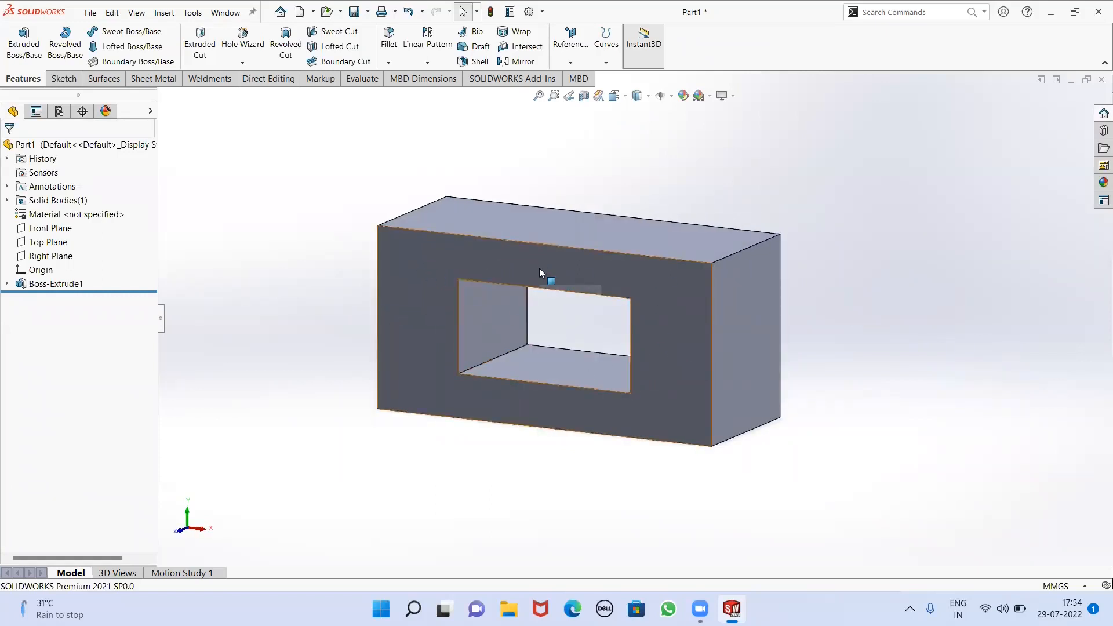
{"action": "scroll", "coordinate": [539, 267], "scroll_direction": "down", "scroll_amount": 2}
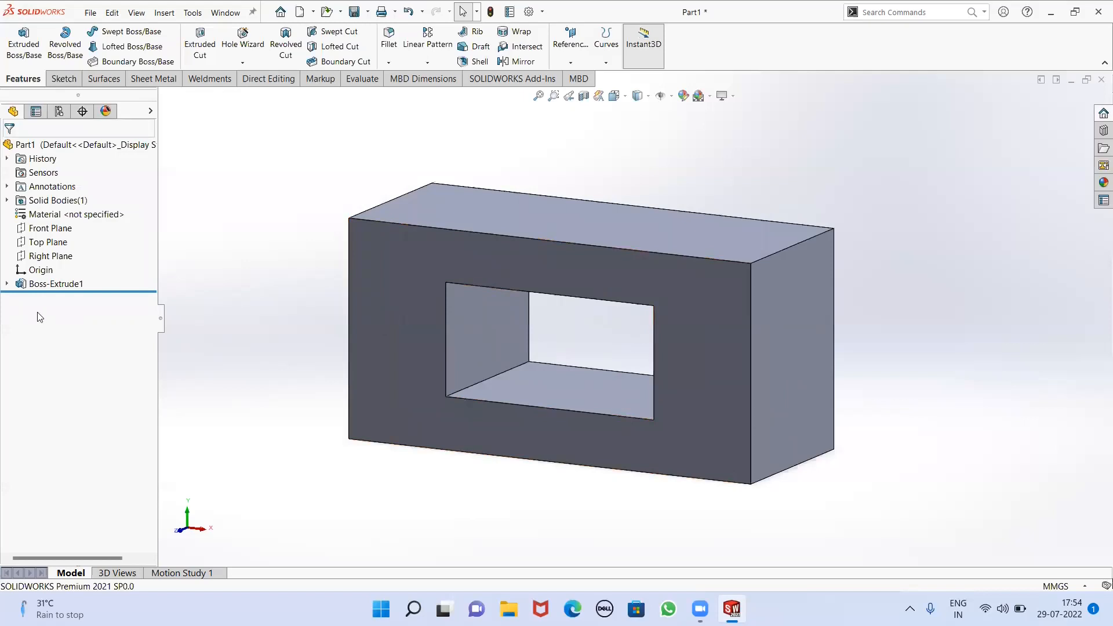
{"action": "right_click", "coordinate": [51, 284]}
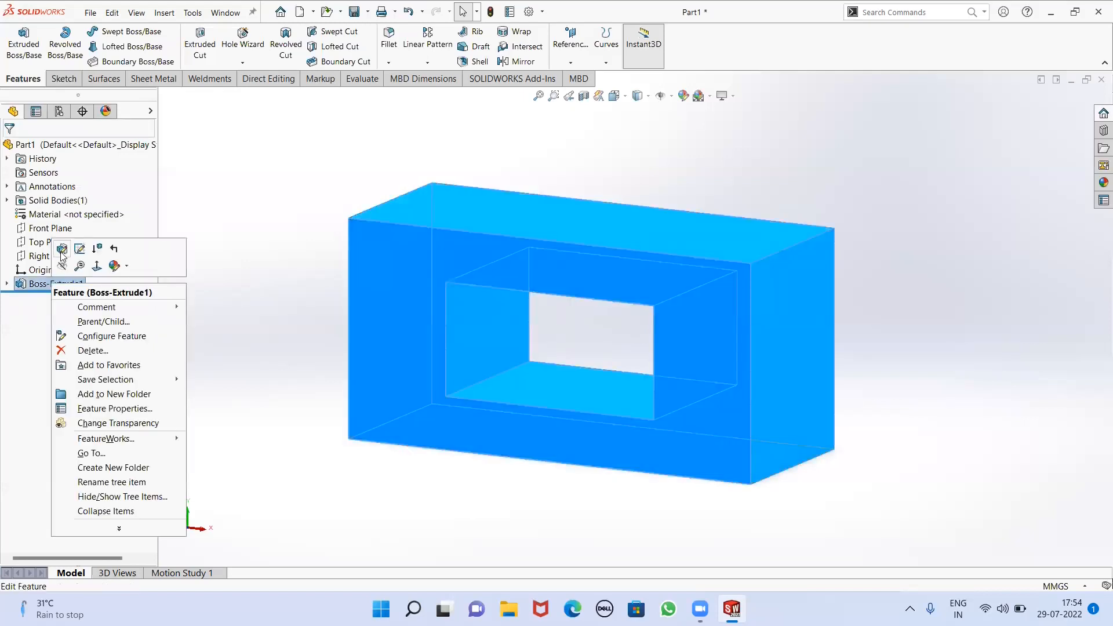
{"action": "left_click", "coordinate": [62, 251]}
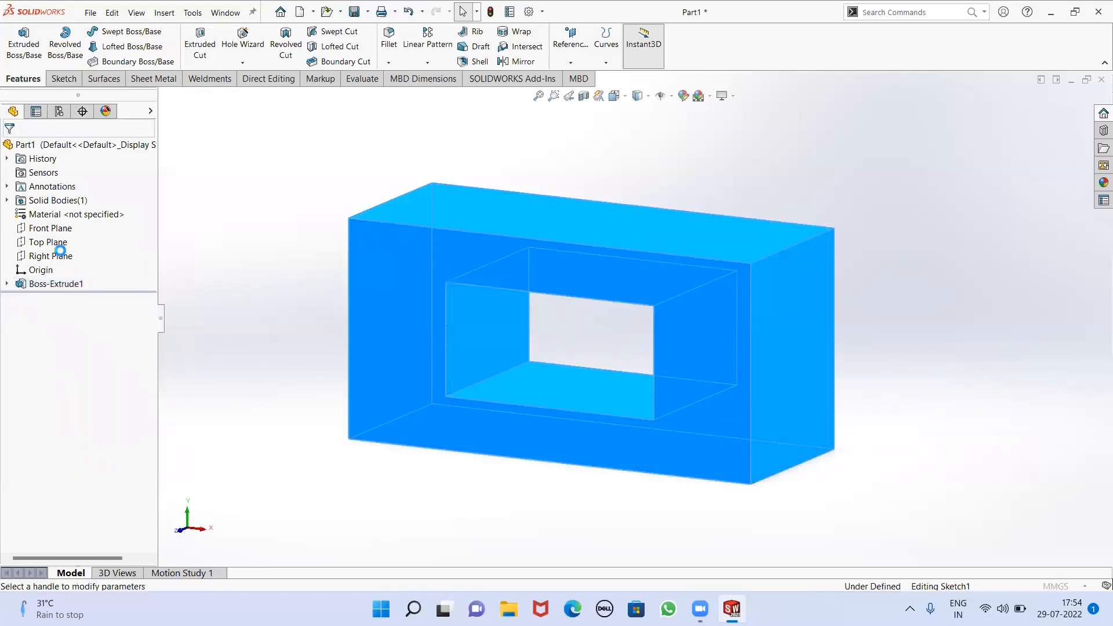
{"action": "scroll", "coordinate": [628, 315], "scroll_direction": "down", "scroll_amount": 3}
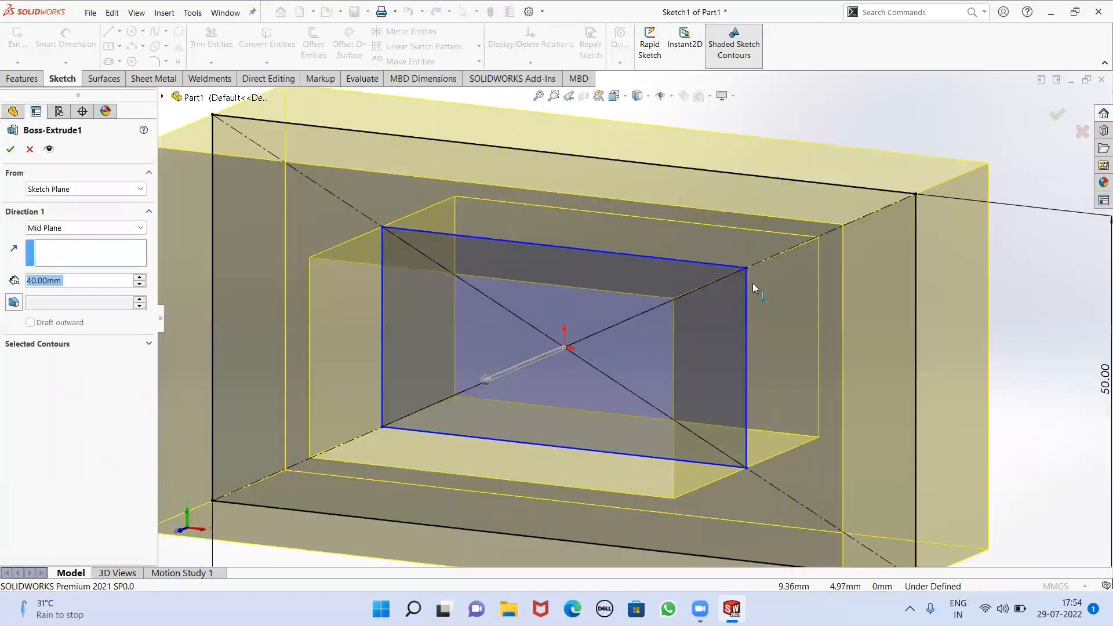
{"action": "scroll", "coordinate": [733, 312], "scroll_direction": "up", "scroll_amount": 3}
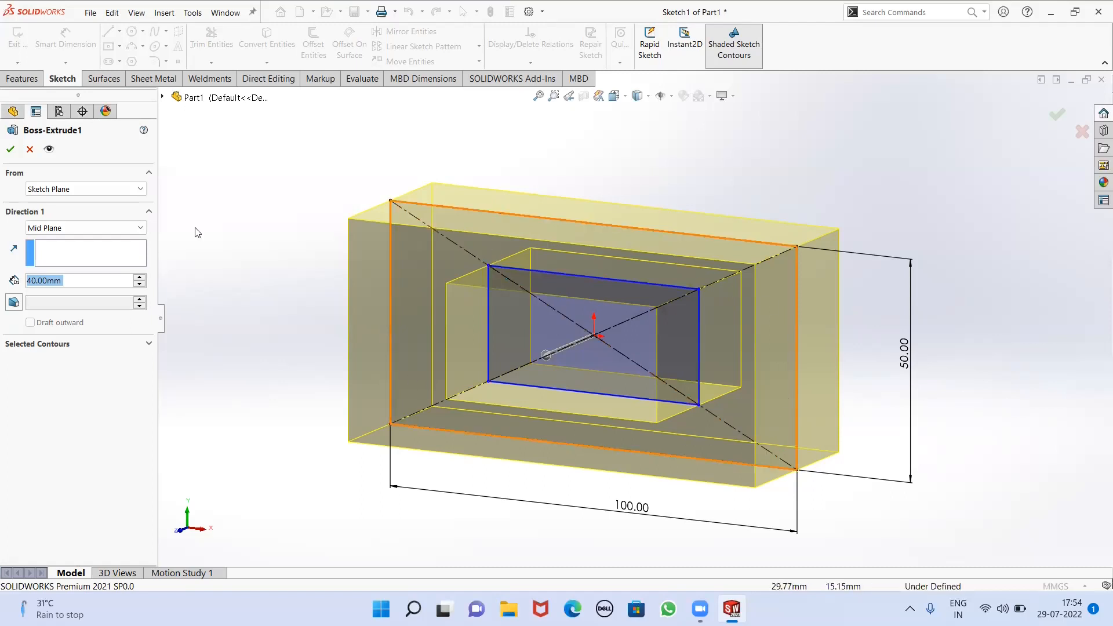
{"action": "left_click", "coordinate": [11, 149]}
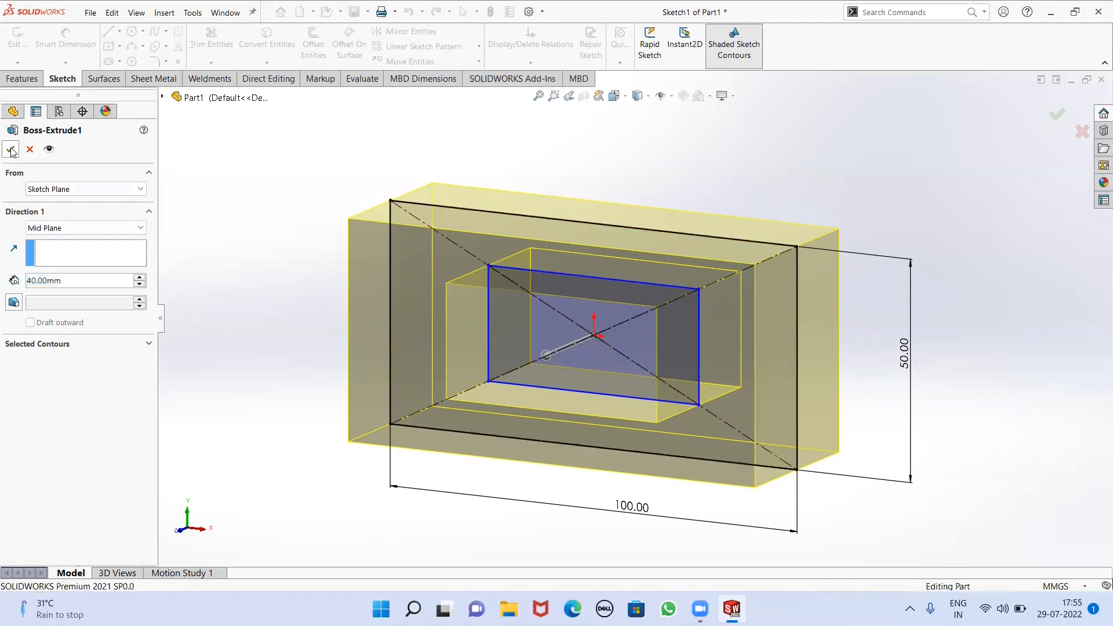
Start a sketch on the opening's inner side wall and draw a circle of about 7.57 mm radius centered on the origin
{"action": "middle_click_drag", "start_coordinate": [319, 263], "coordinate": [534, 330]}
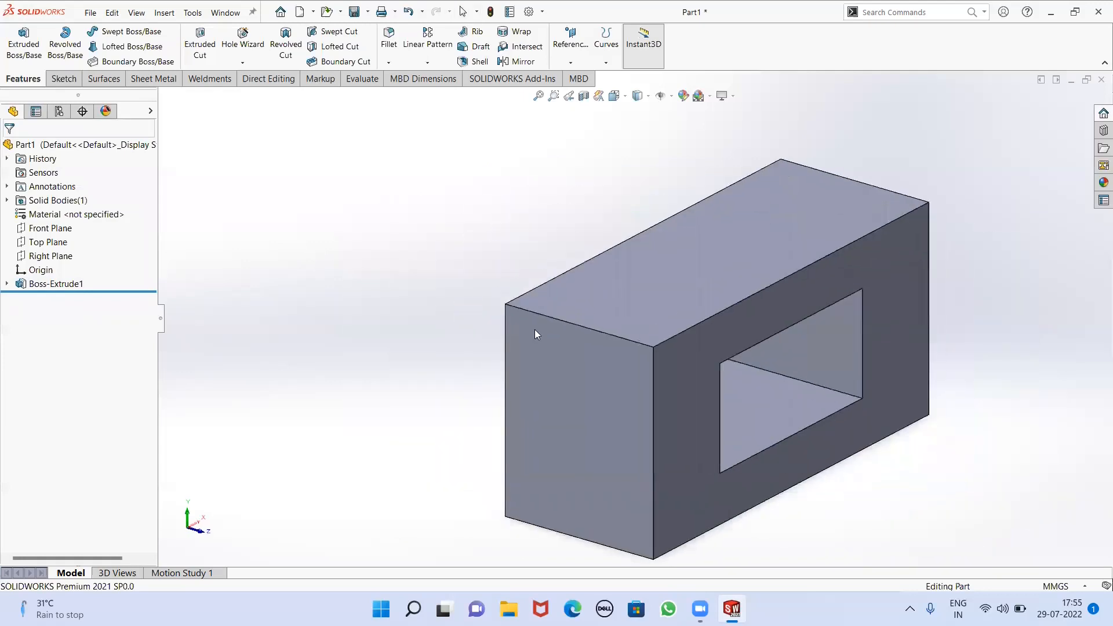
{"action": "right_click", "coordinate": [832, 341]}
{"action": "left_click", "coordinate": [861, 323]}
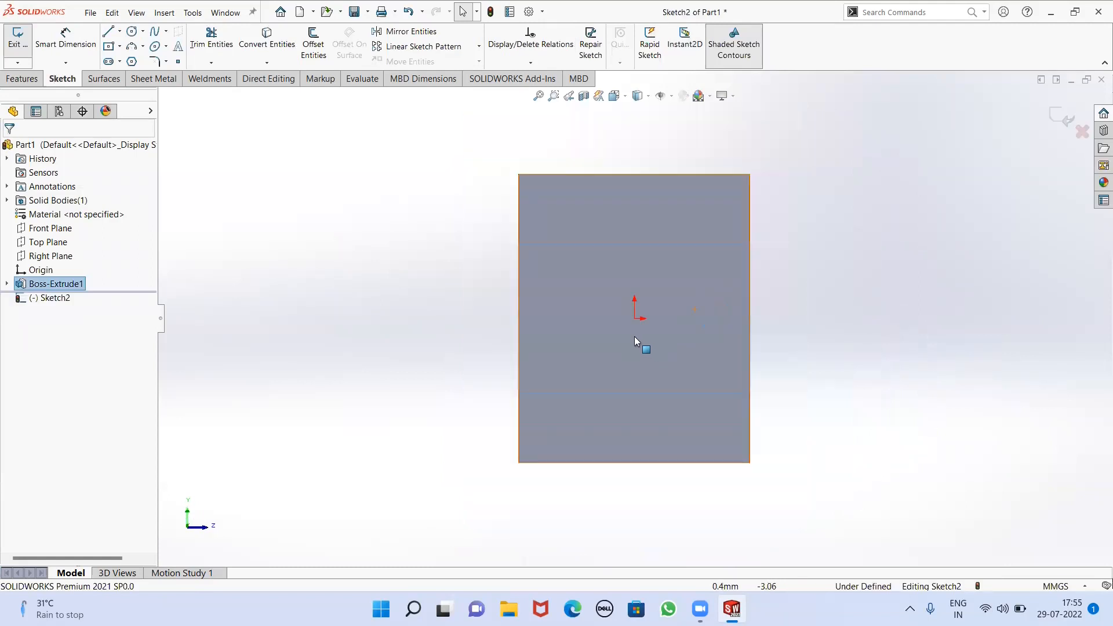
{"action": "left_click", "coordinate": [134, 32]}
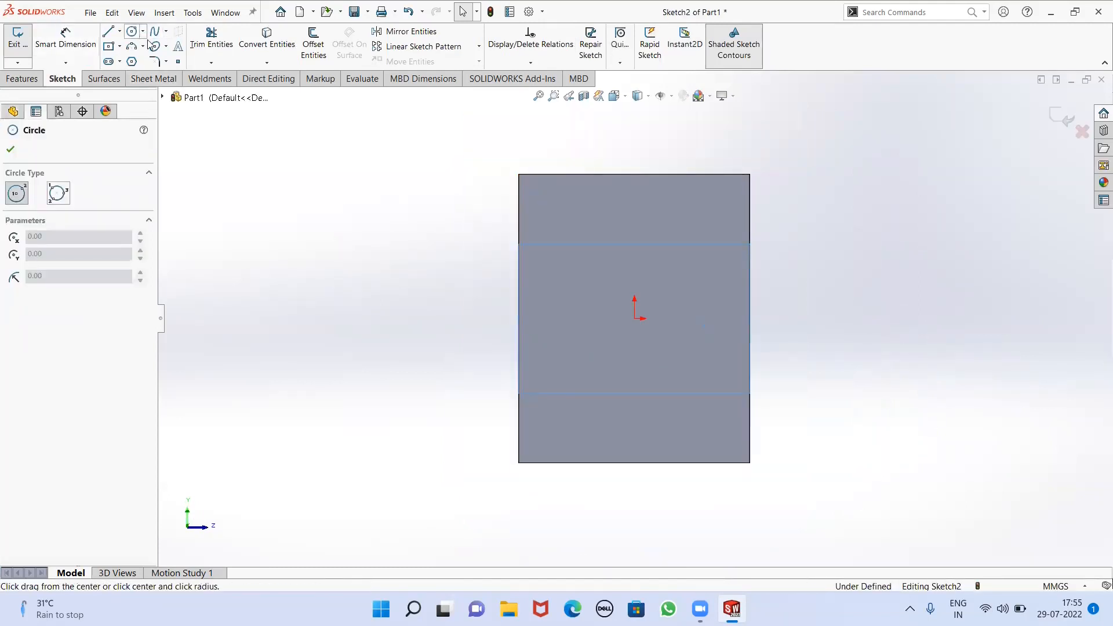
{"action": "left_click", "coordinate": [635, 319]}
{"action": "left_click", "coordinate": [658, 355]}
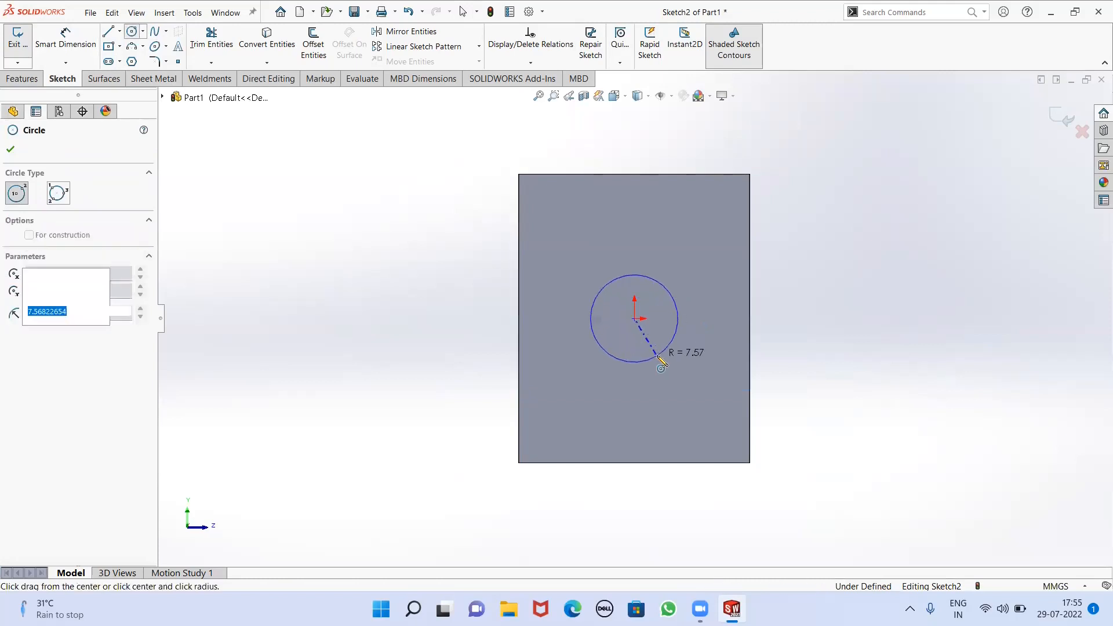
{"action": "key", "text": "Escape"}
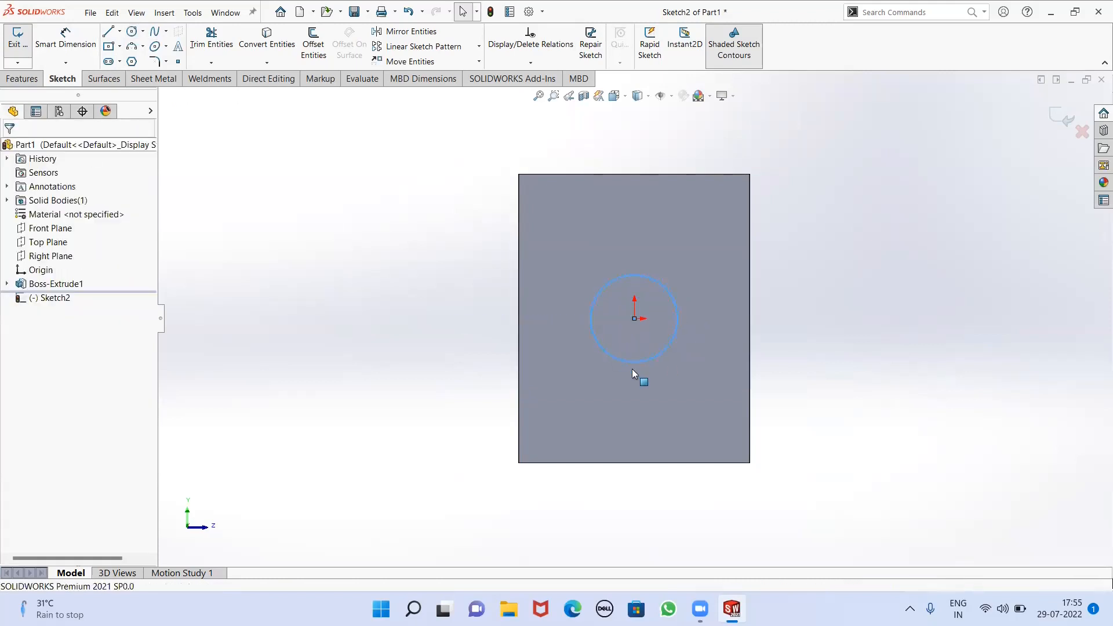
Start a boss extrusion of the circle across the opening and set its end condition to Up To Next
{"action": "scroll", "coordinate": [631, 370], "scroll_direction": "up", "scroll_amount": 2}
{"action": "middle_click_drag", "start_coordinate": [578, 336], "coordinate": [490, 350]}
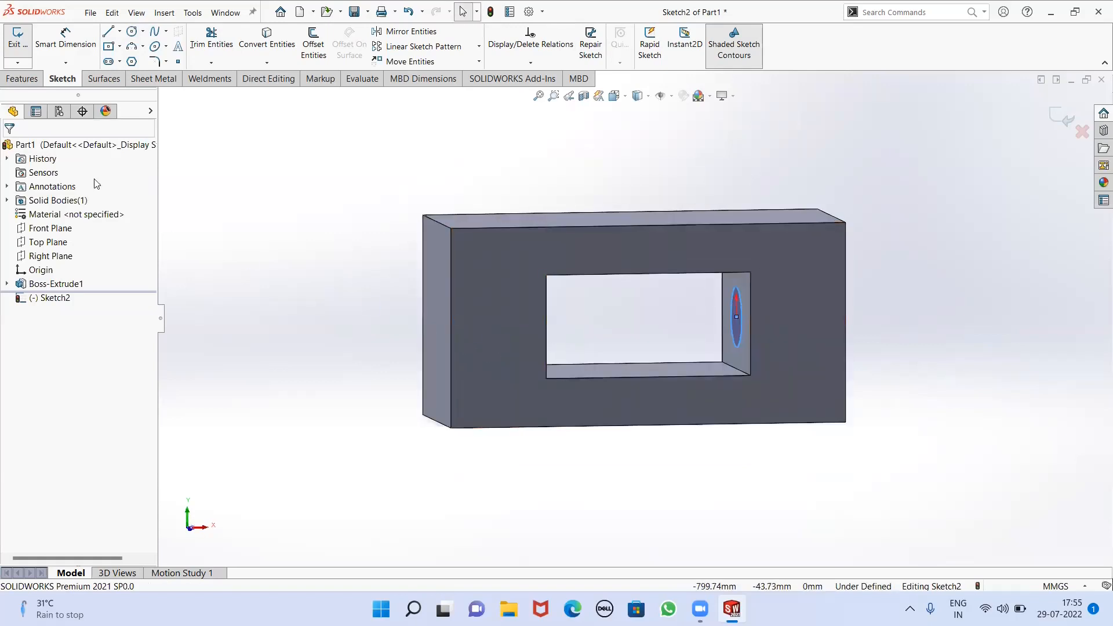
{"action": "left_click", "coordinate": [35, 81]}
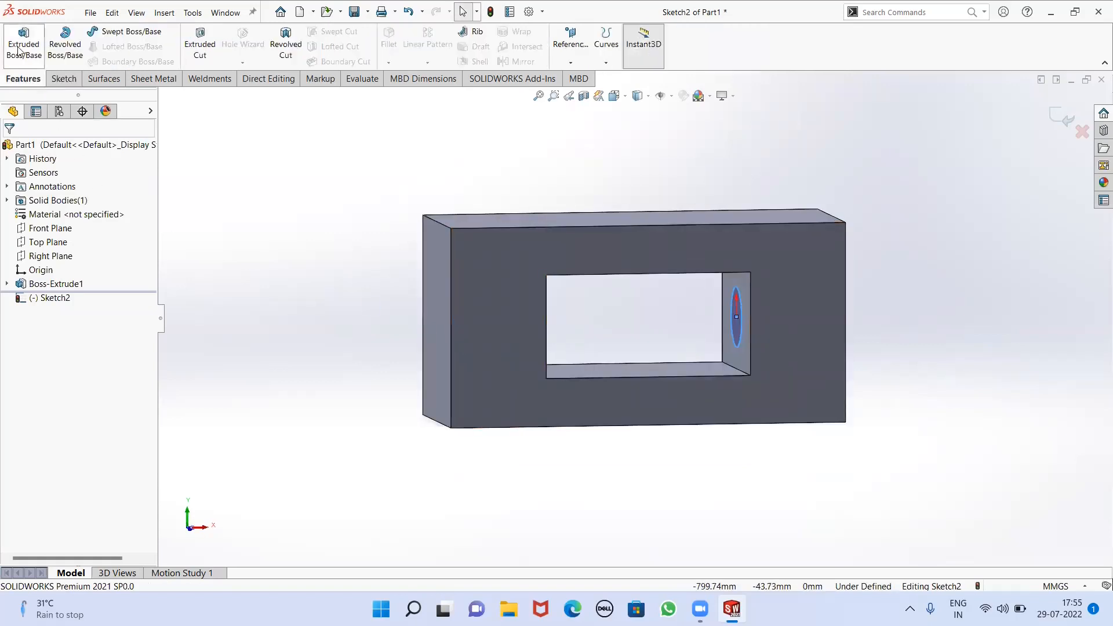
{"action": "left_click", "coordinate": [16, 44]}
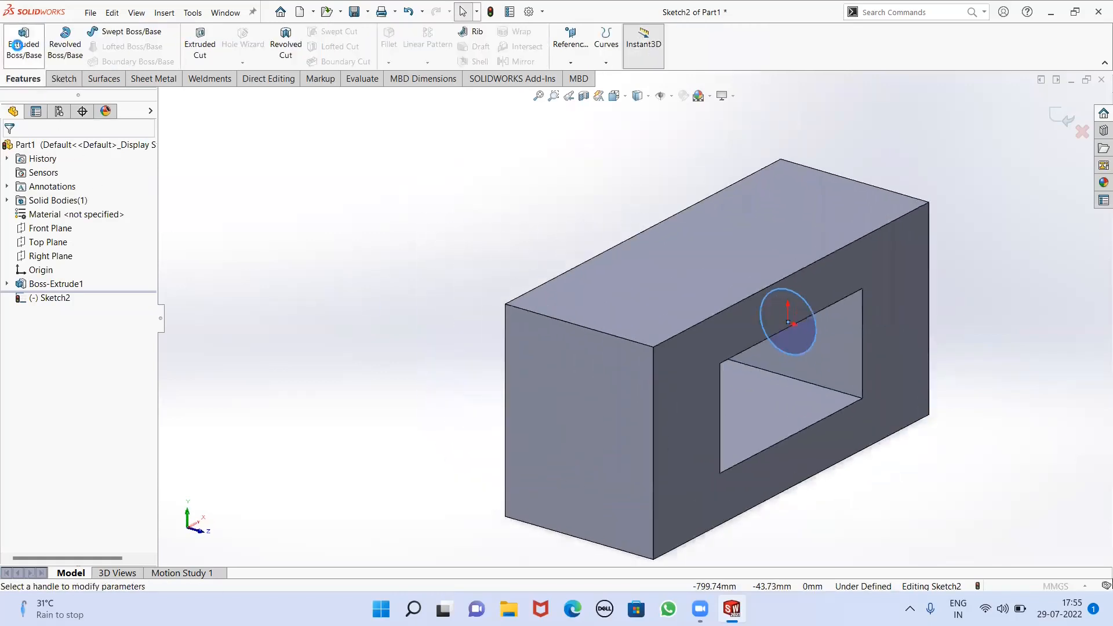
{"action": "scroll", "coordinate": [474, 339], "scroll_direction": "up", "scroll_amount": 2}
{"action": "middle_click_drag", "start_coordinate": [474, 338], "coordinate": [379, 316]}
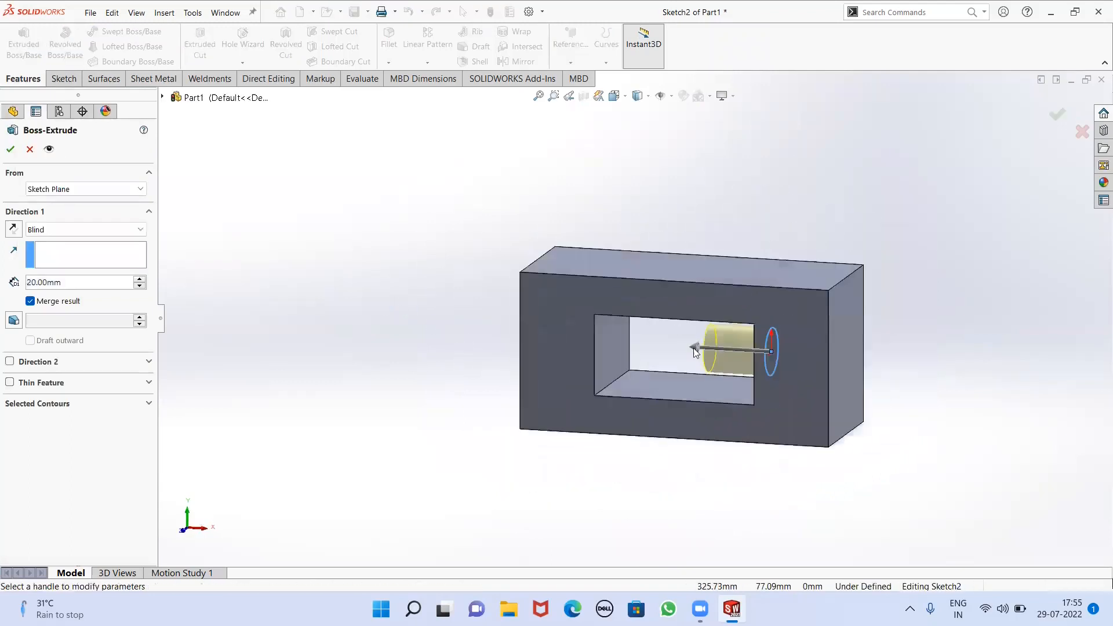
{"action": "scroll", "coordinate": [732, 364], "scroll_direction": "down", "scroll_amount": 2}
{"action": "middle_click_drag", "start_coordinate": [733, 364], "coordinate": [846, 397]}
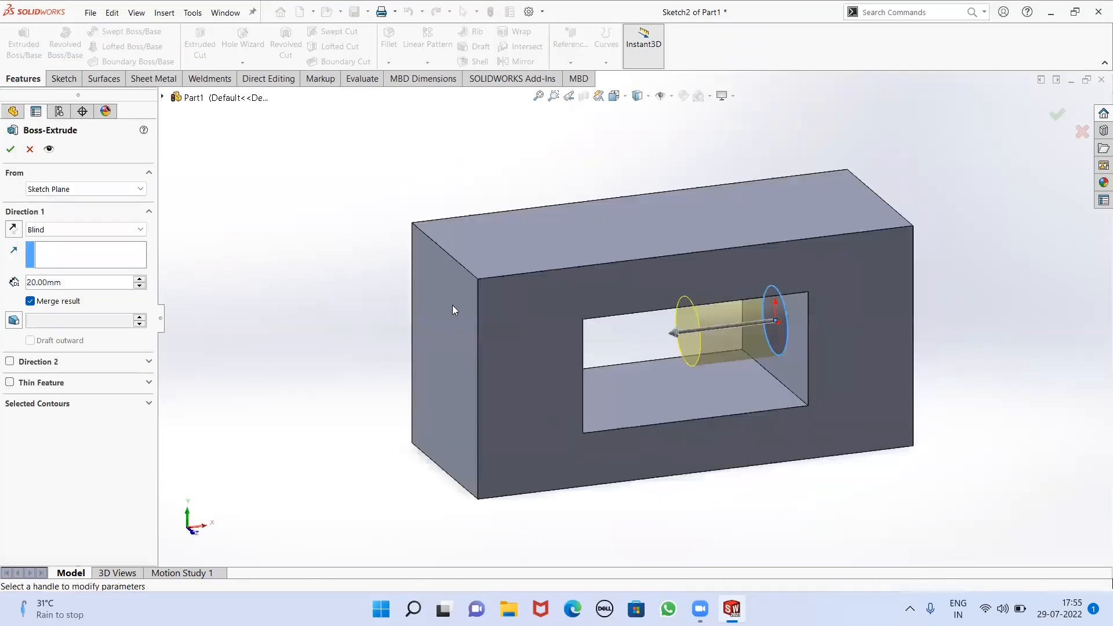
{"action": "left_click", "coordinate": [89, 231]}
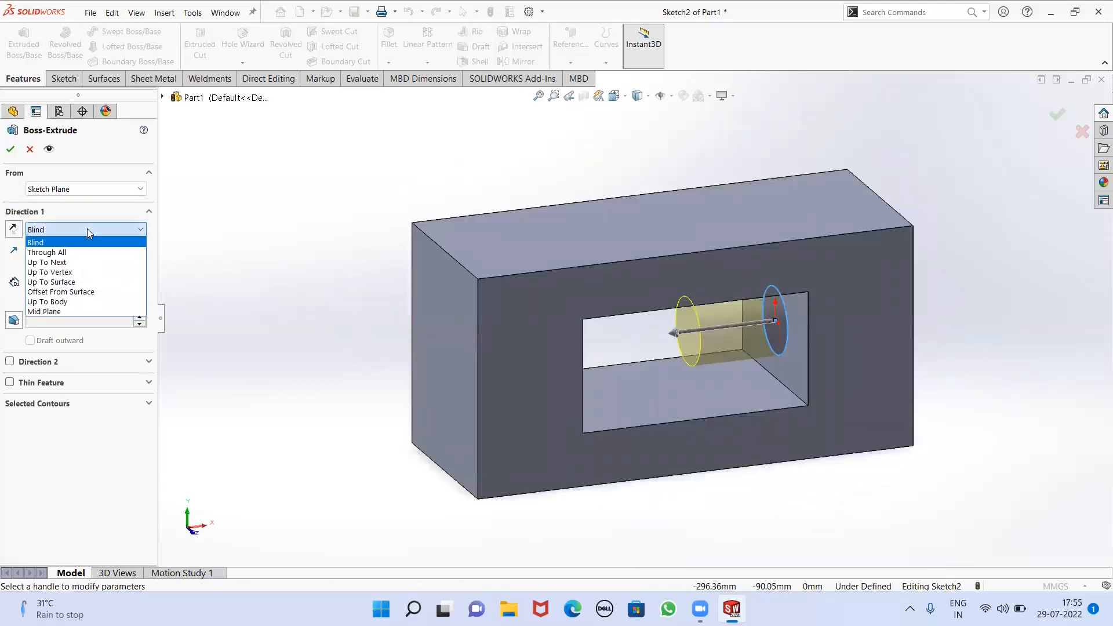
{"action": "left_click", "coordinate": [84, 263]}
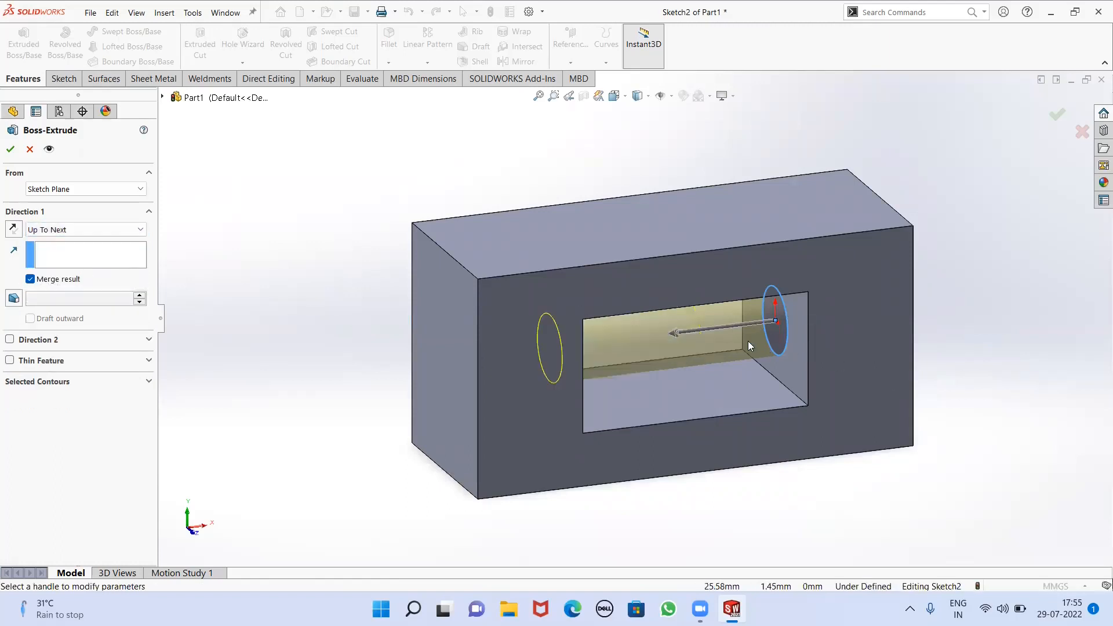
Examine the Up To Next extrusion preview between the opening's two side walls from several angles
{"action": "scroll", "coordinate": [748, 311], "scroll_direction": "down", "scroll_amount": 2}
{"action": "scroll", "coordinate": [748, 311], "scroll_direction": "up", "scroll_amount": 2}
{"action": "middle_click_drag", "start_coordinate": [749, 311], "coordinate": [716, 308]}
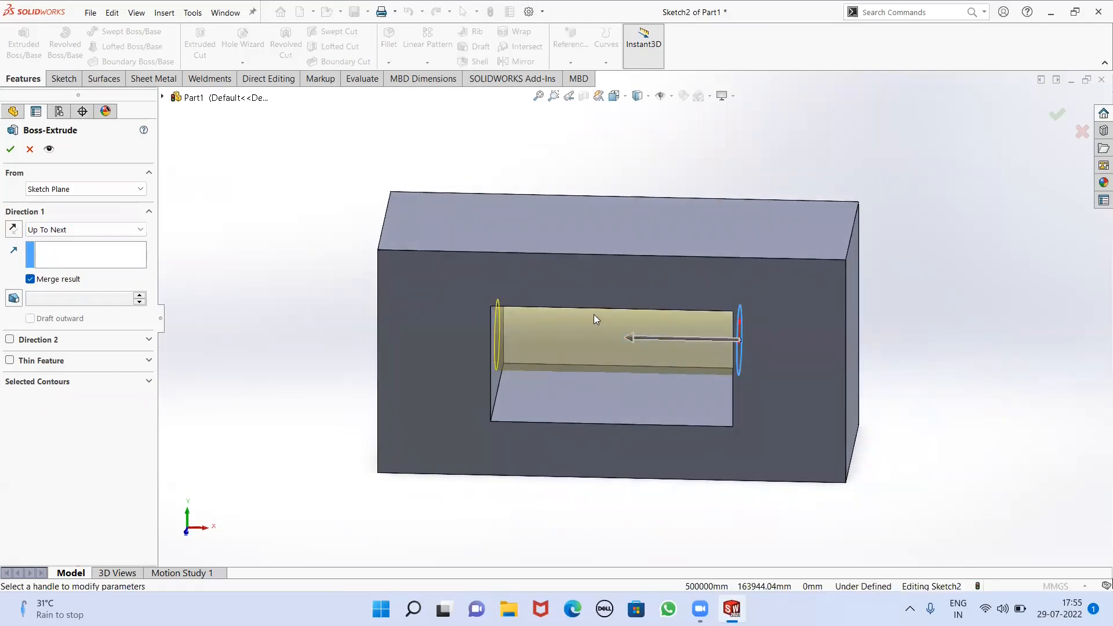
{"action": "scroll", "coordinate": [593, 314], "scroll_direction": "down", "scroll_amount": 2}
{"action": "middle_click_drag", "start_coordinate": [593, 314], "coordinate": [860, 338]}
{"action": "scroll", "coordinate": [758, 375], "scroll_direction": "up", "scroll_amount": 3}
{"action": "middle_click_drag", "start_coordinate": [706, 380], "coordinate": [634, 384]}
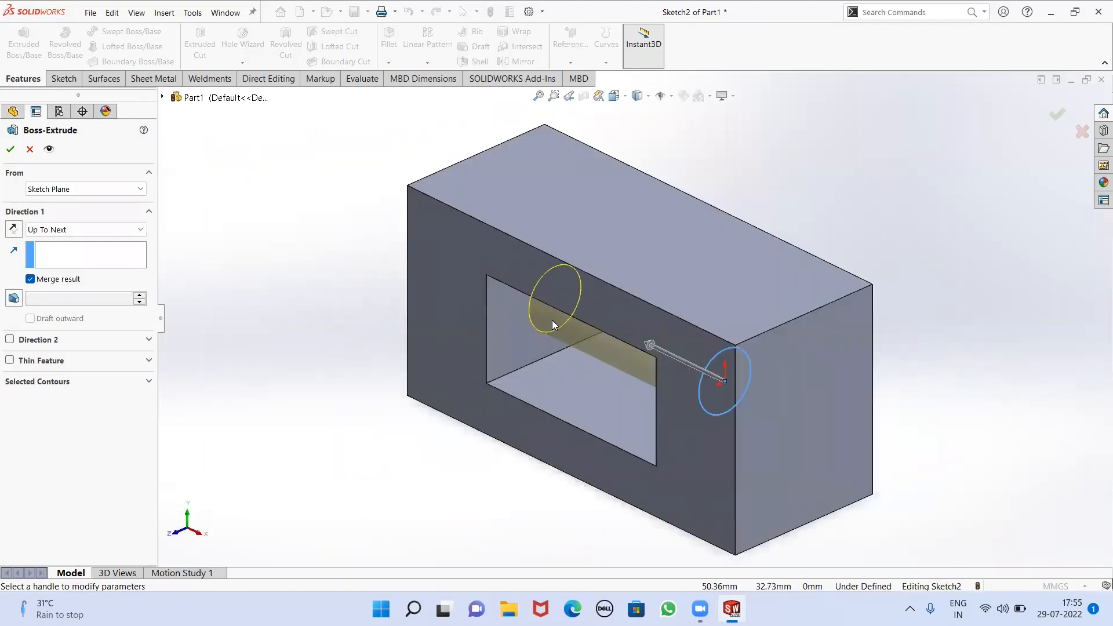
Accept the Up To Next boss extrusion of the circle and inspect the cylinder spanning the opening from both sides
{"action": "left_click", "coordinate": [9, 151]}
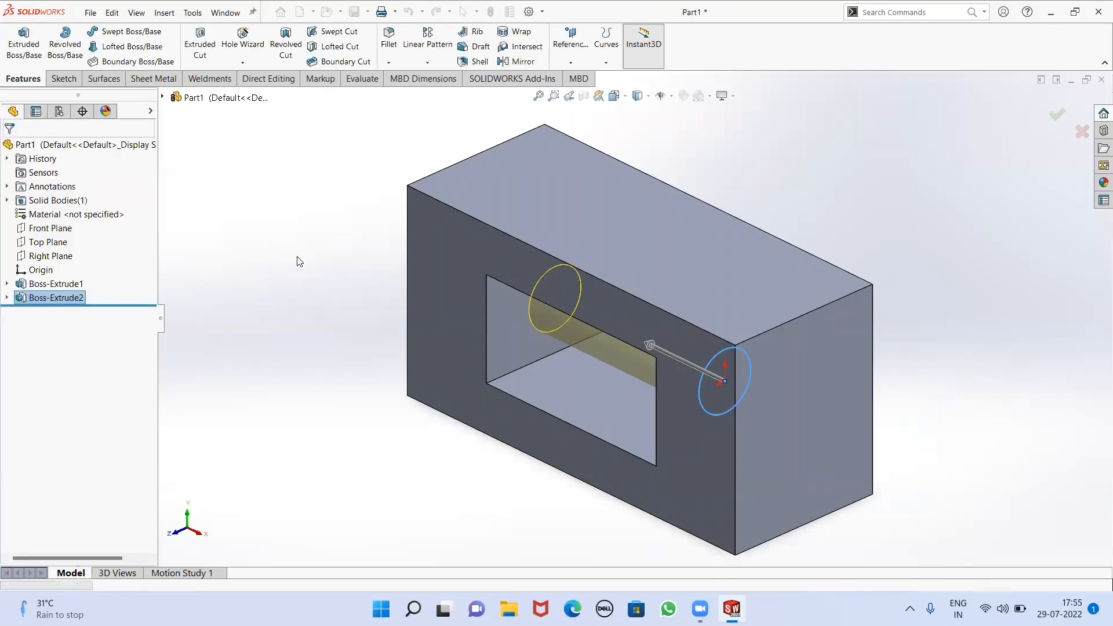
{"action": "left_click", "coordinate": [392, 331]}
{"action": "scroll", "coordinate": [574, 333], "scroll_direction": "down", "scroll_amount": 2}
{"action": "middle_click_drag", "start_coordinate": [583, 323], "coordinate": [626, 314]}
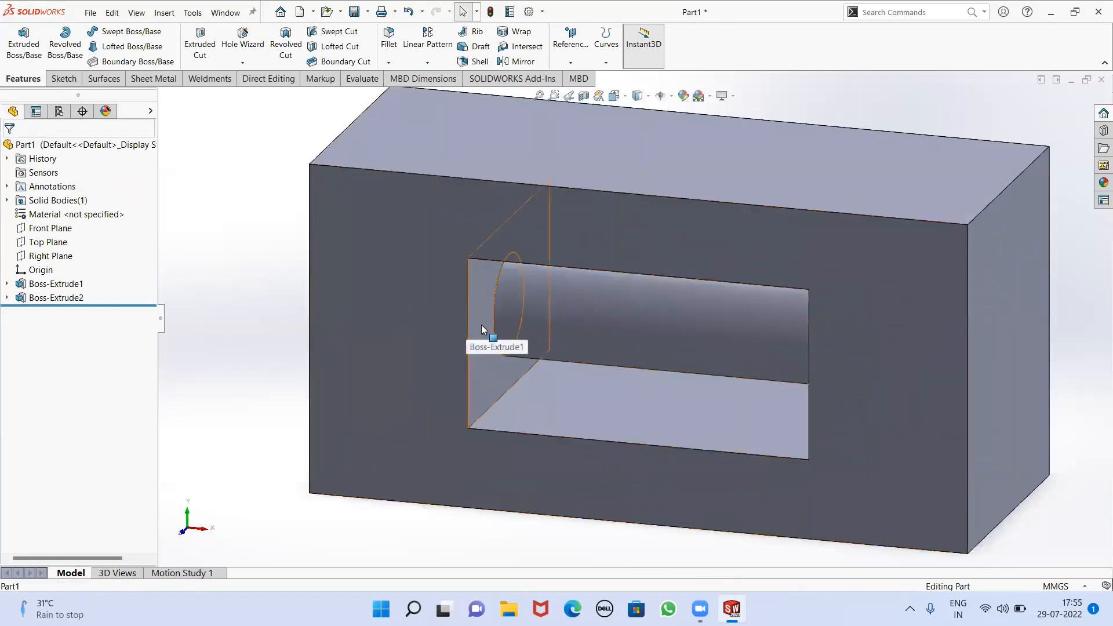
{"action": "scroll", "coordinate": [523, 347], "scroll_direction": "up", "scroll_amount": 4}
{"action": "middle_click_drag", "start_coordinate": [523, 345], "coordinate": [591, 344]}
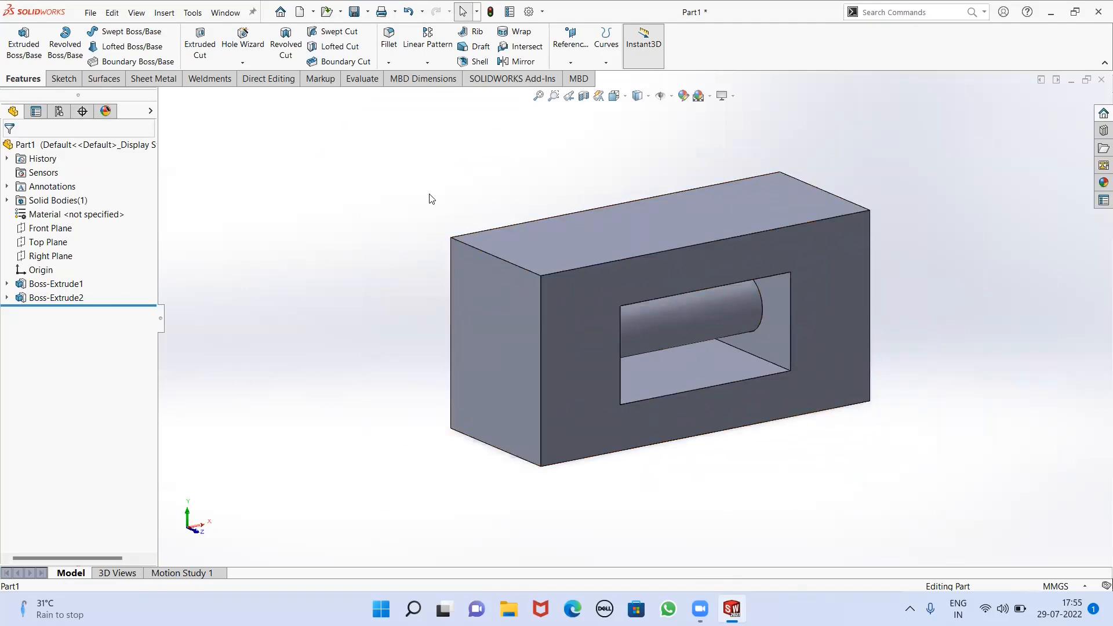
Delete the block's extrude feature together with its dependent cylinder extrusion and circle sketch
{"action": "right_click", "coordinate": [57, 284]}
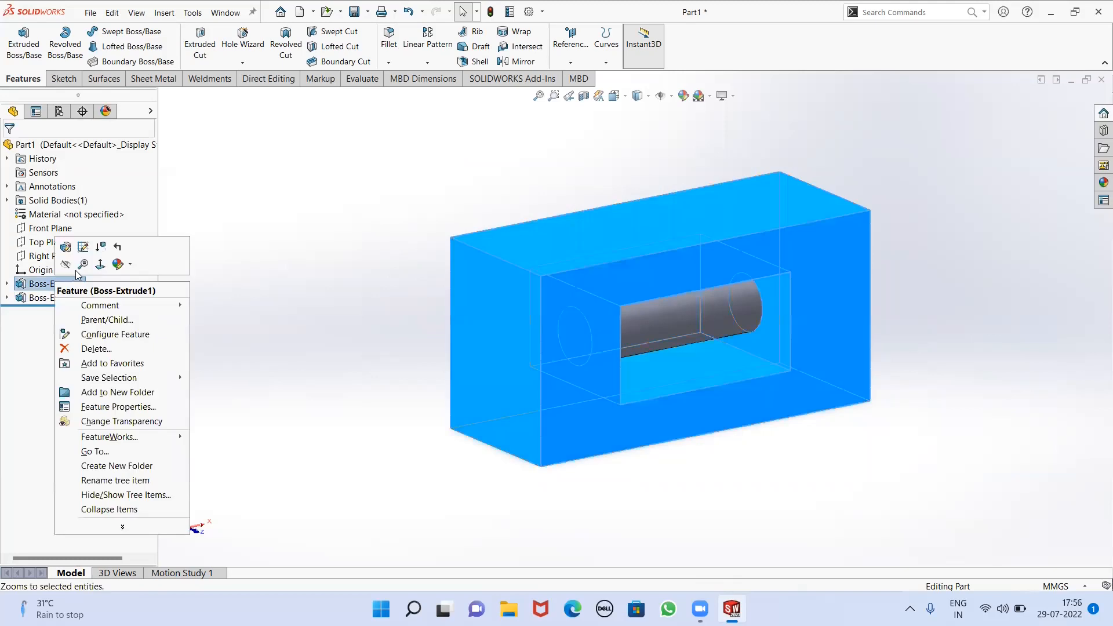
{"action": "left_click", "coordinate": [95, 348]}
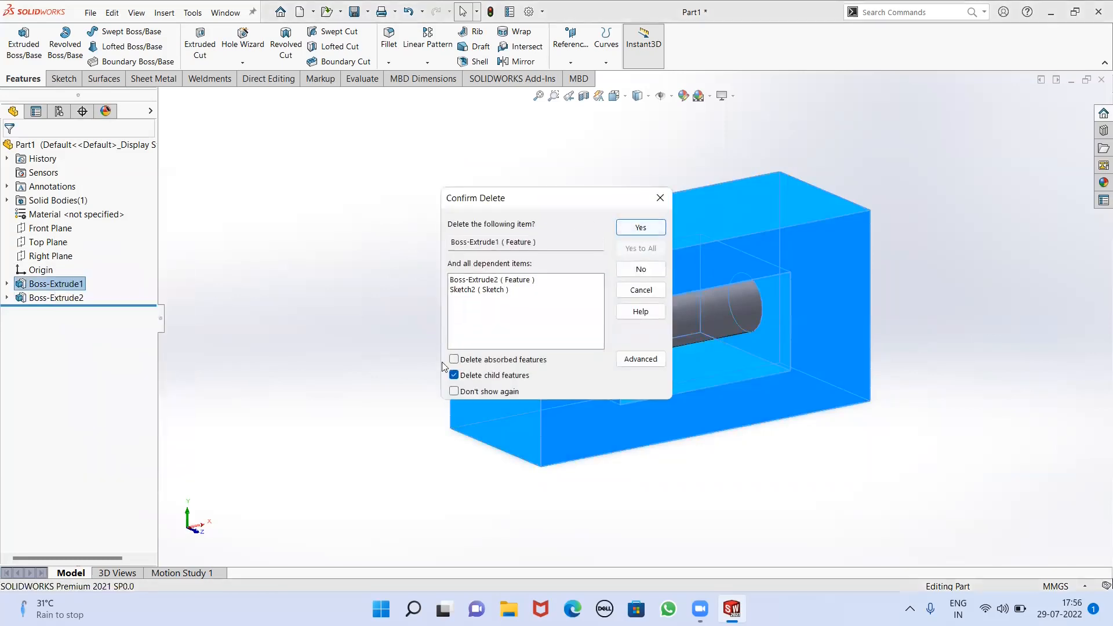
{"action": "left_click", "coordinate": [646, 228]}
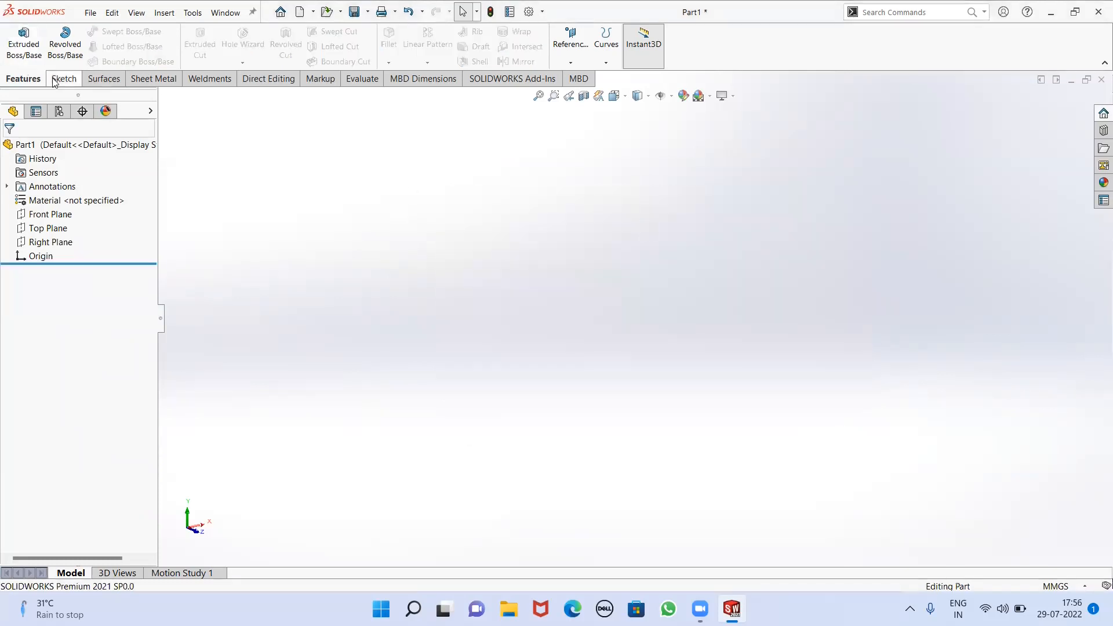
Start a boss extrusion sketch on the Front Plane and draw a horizontal baseline about 118 mm long leftward from the origin
{"action": "left_click", "coordinate": [28, 53]}
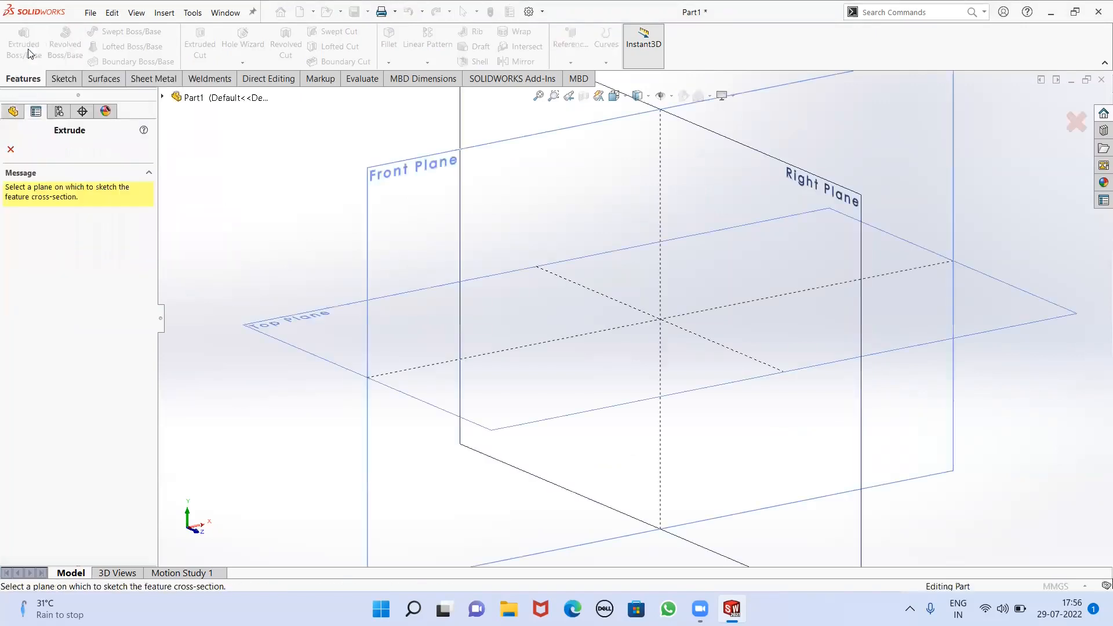
{"action": "left_click", "coordinate": [447, 203]}
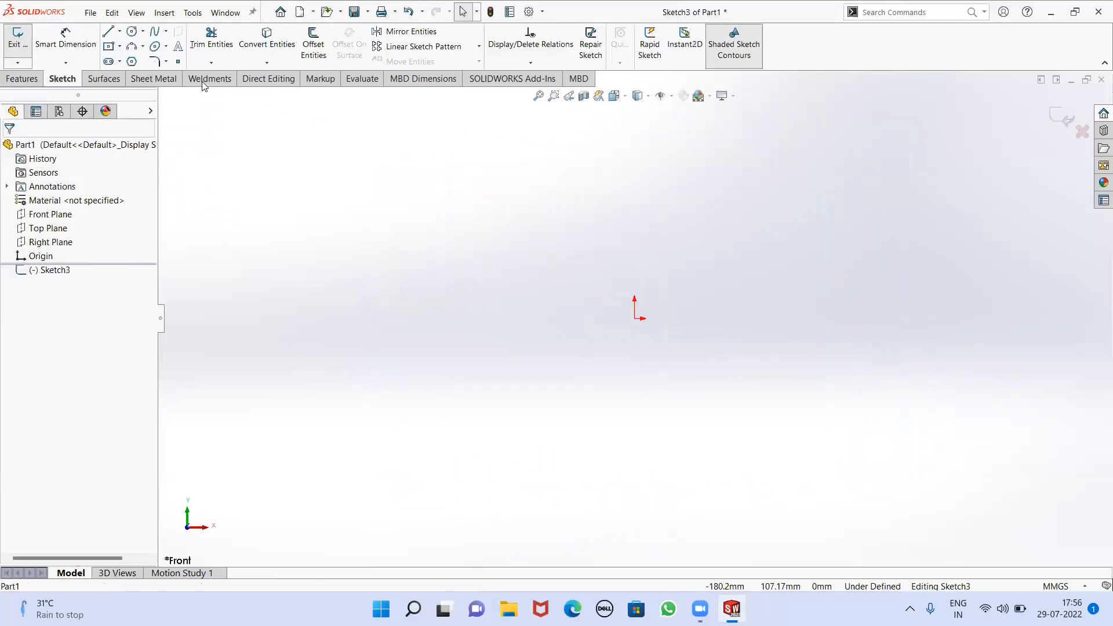
{"action": "left_click", "coordinate": [109, 32]}
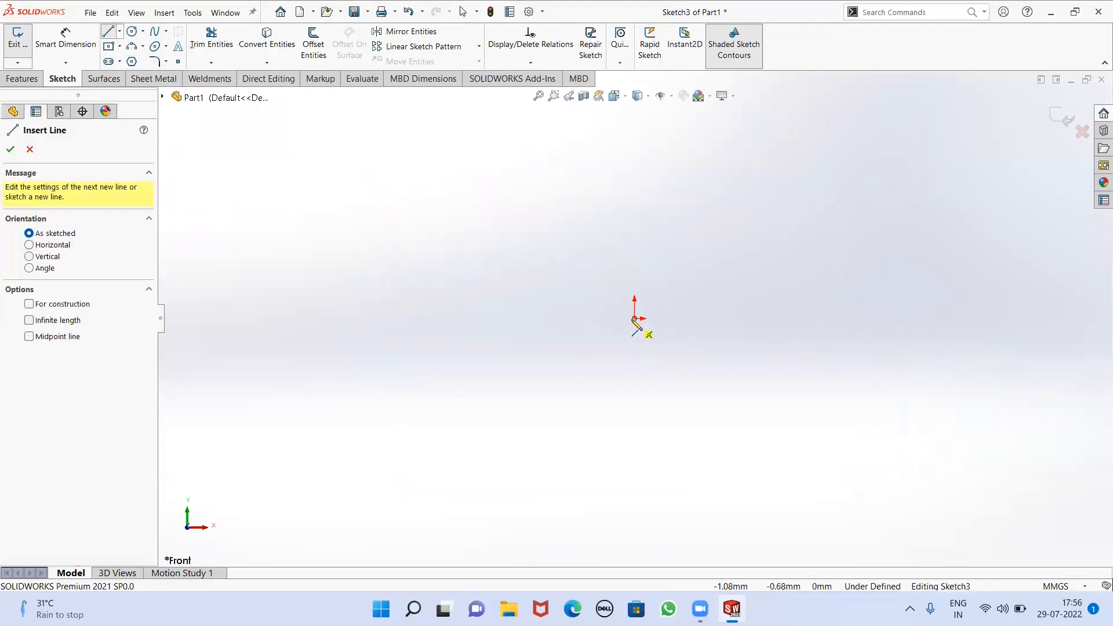
{"action": "left_click", "coordinate": [634, 318]}
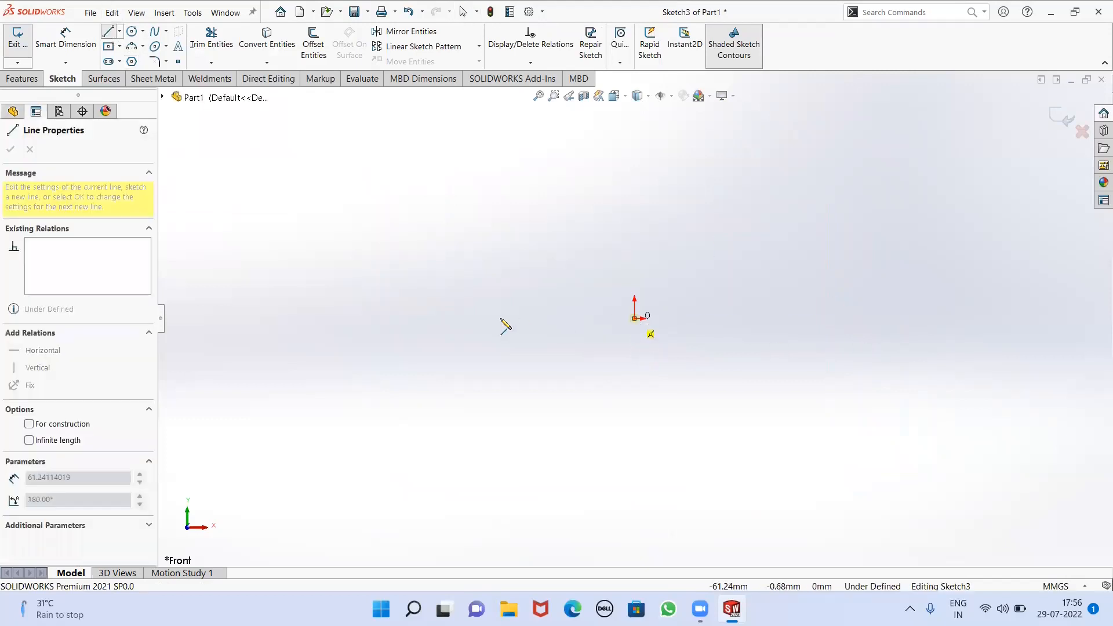
{"action": "left_click", "coordinate": [382, 319]}
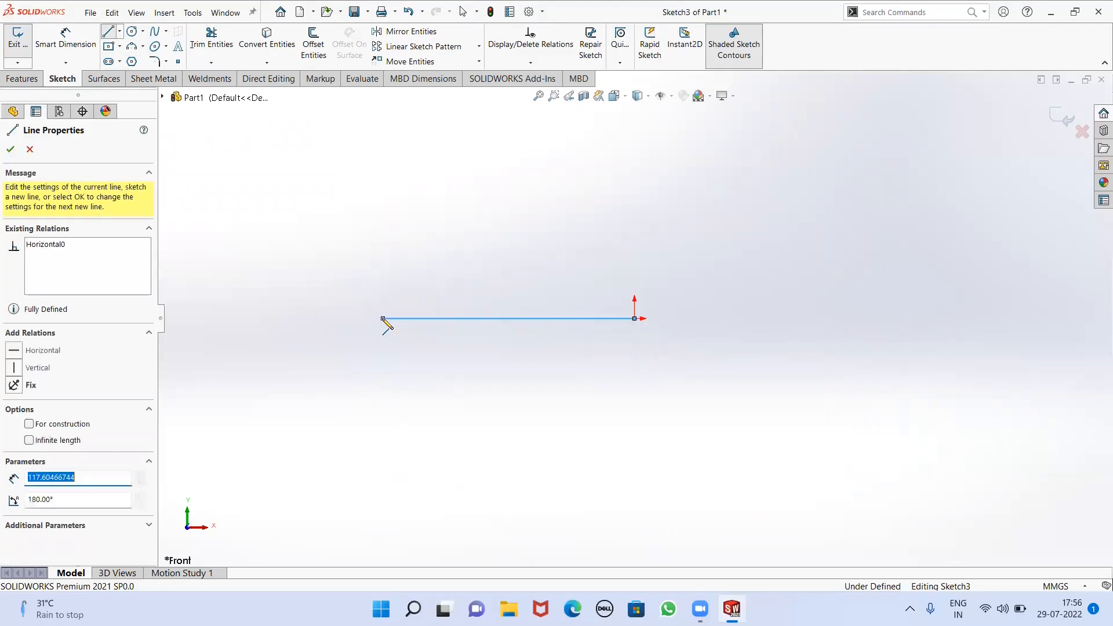
Continue the line chain up from the baseline's left end, outlining two low rectangular pillars, each followed by a stepped gap
{"action": "left_click", "coordinate": [383, 229]}
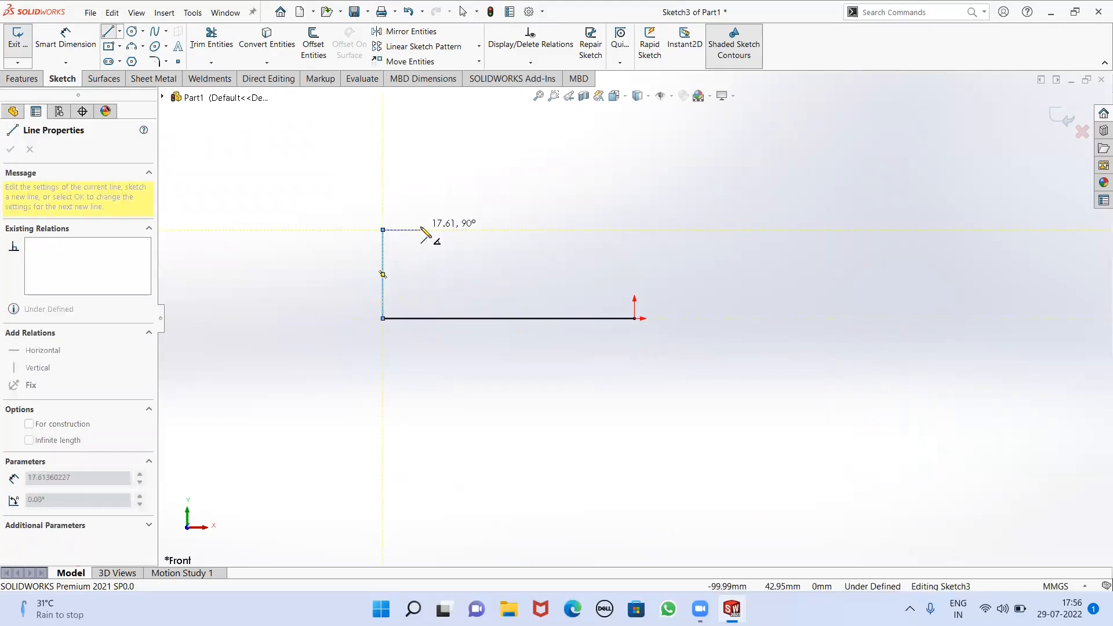
{"action": "left_click", "coordinate": [420, 230]}
{"action": "left_click", "coordinate": [420, 263]}
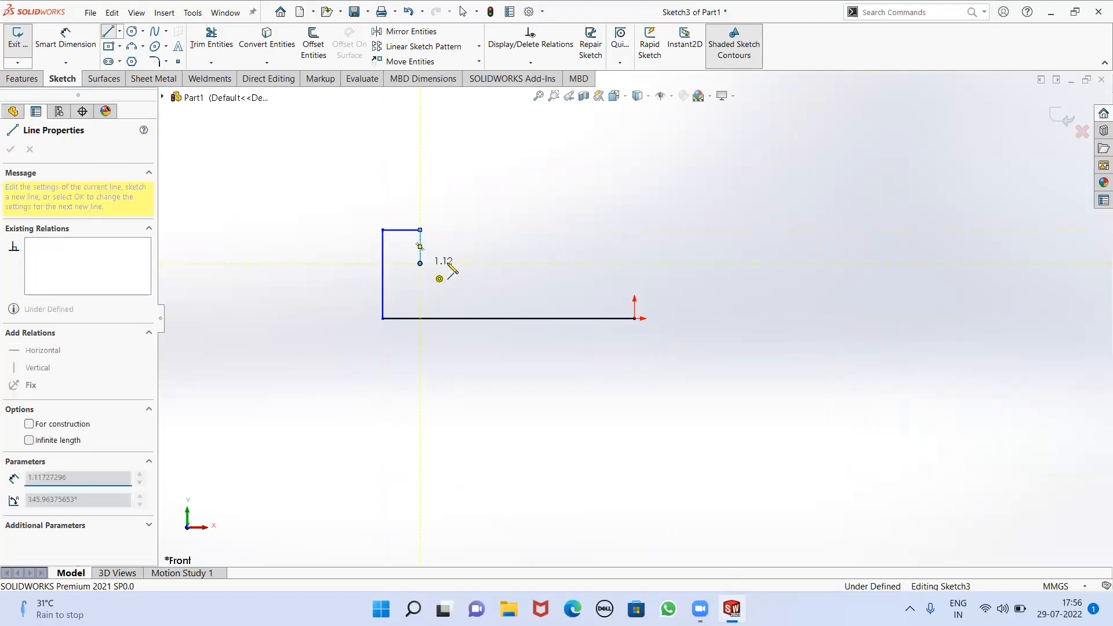
{"action": "left_click", "coordinate": [455, 263]}
{"action": "left_click", "coordinate": [455, 225]}
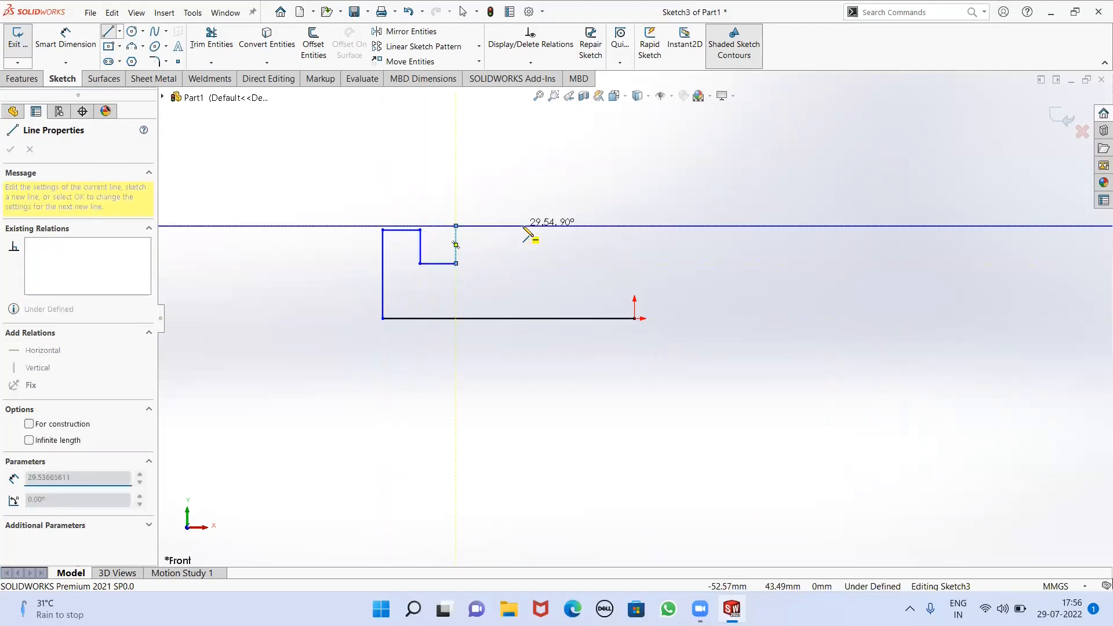
{"action": "left_click", "coordinate": [522, 225]}
{"action": "left_click", "coordinate": [522, 293]}
{"action": "left_click", "coordinate": [554, 294]}
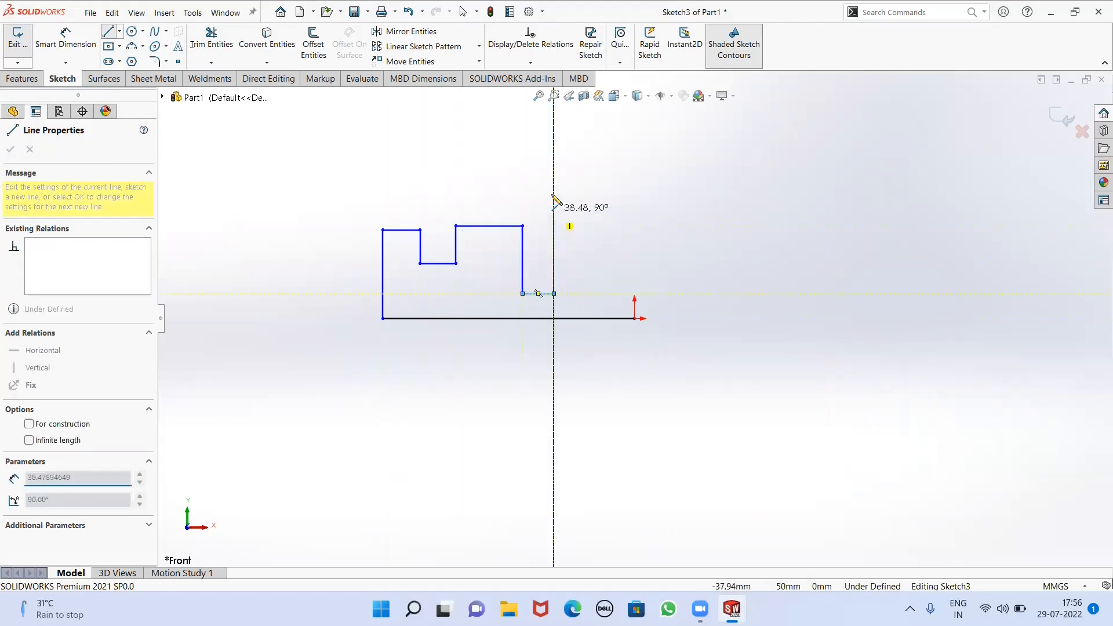
Extend the stepped profile with three taller pillars of differing heights separated by gaps, ending the last vertical line near baseline level
{"action": "left_click", "coordinate": [553, 176]}
{"action": "left_click", "coordinate": [597, 176]}
{"action": "double_click", "coordinate": [597, 286]}
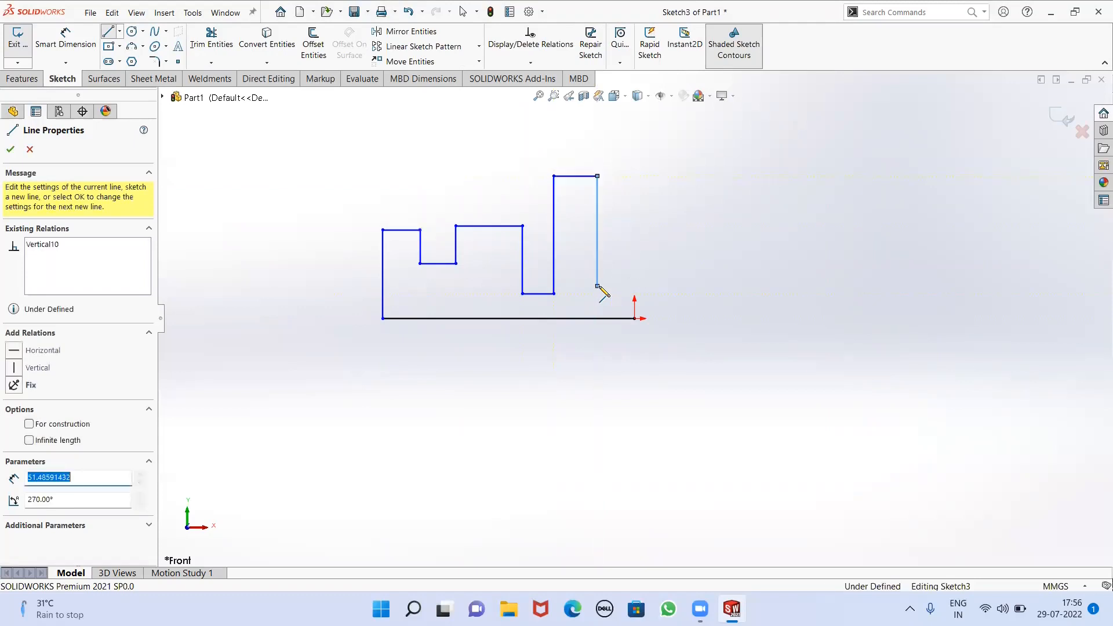
{"action": "left_click", "coordinate": [616, 286]}
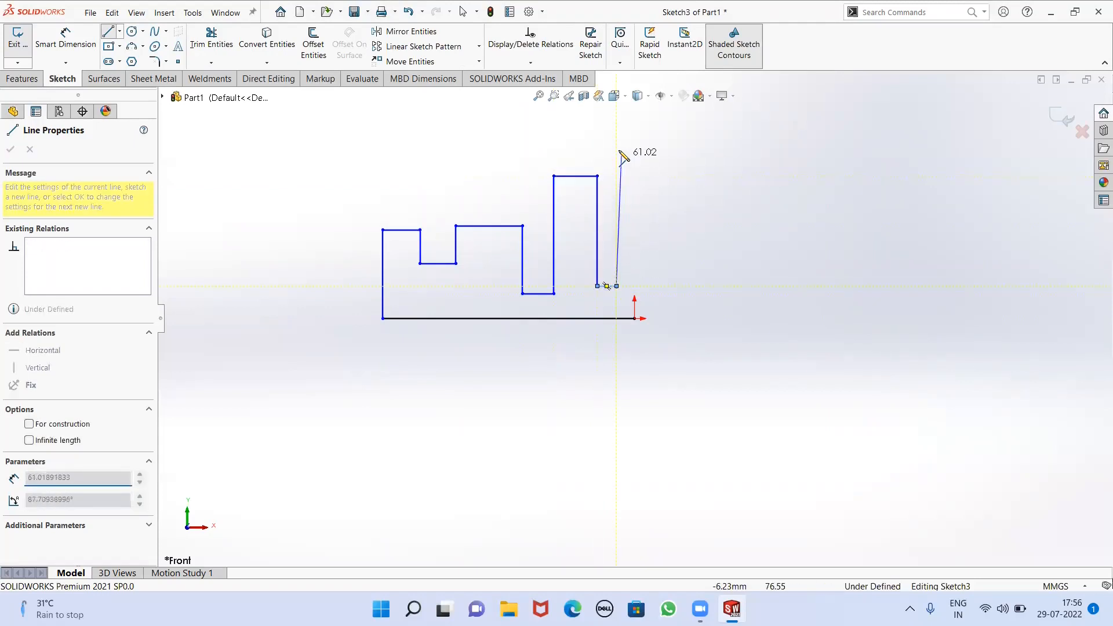
{"action": "left_click", "coordinate": [616, 134]}
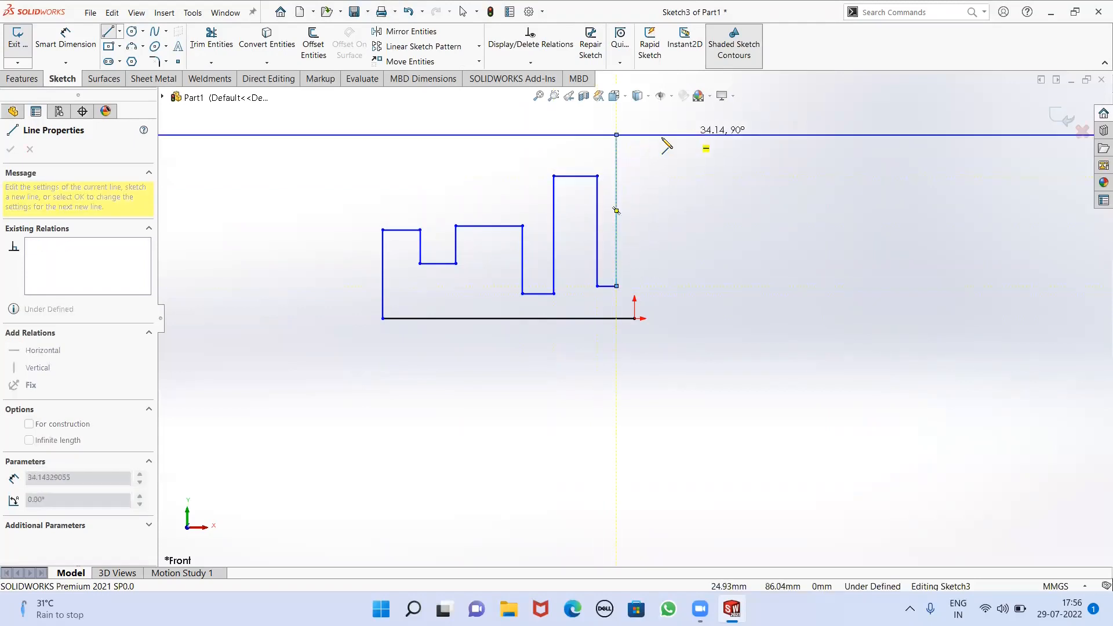
{"action": "left_click", "coordinate": [649, 134]}
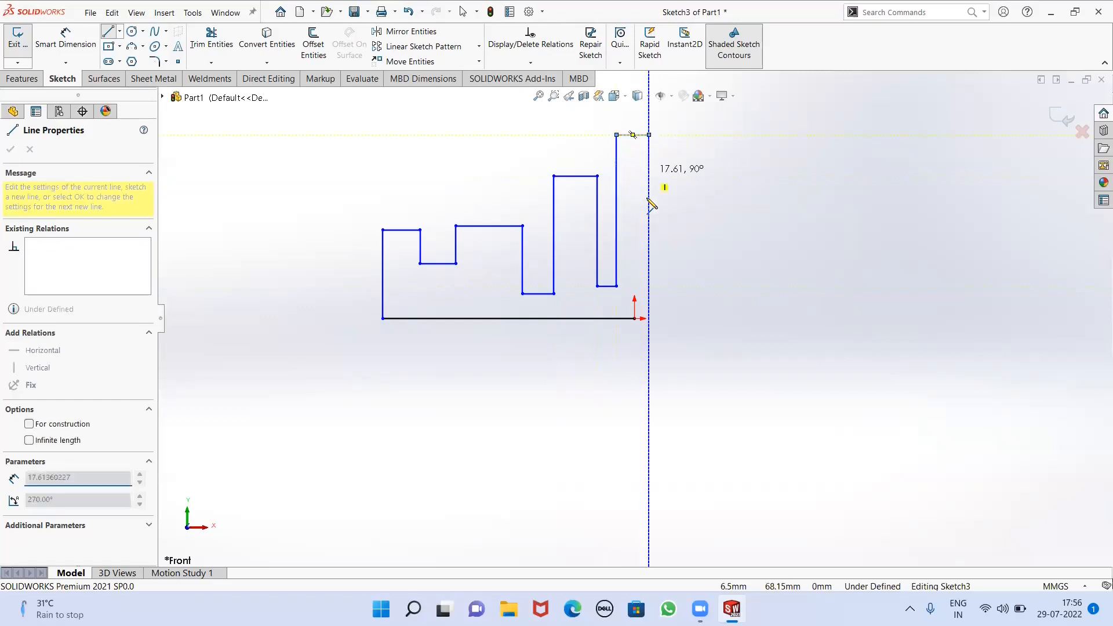
{"action": "left_click", "coordinate": [648, 286]}
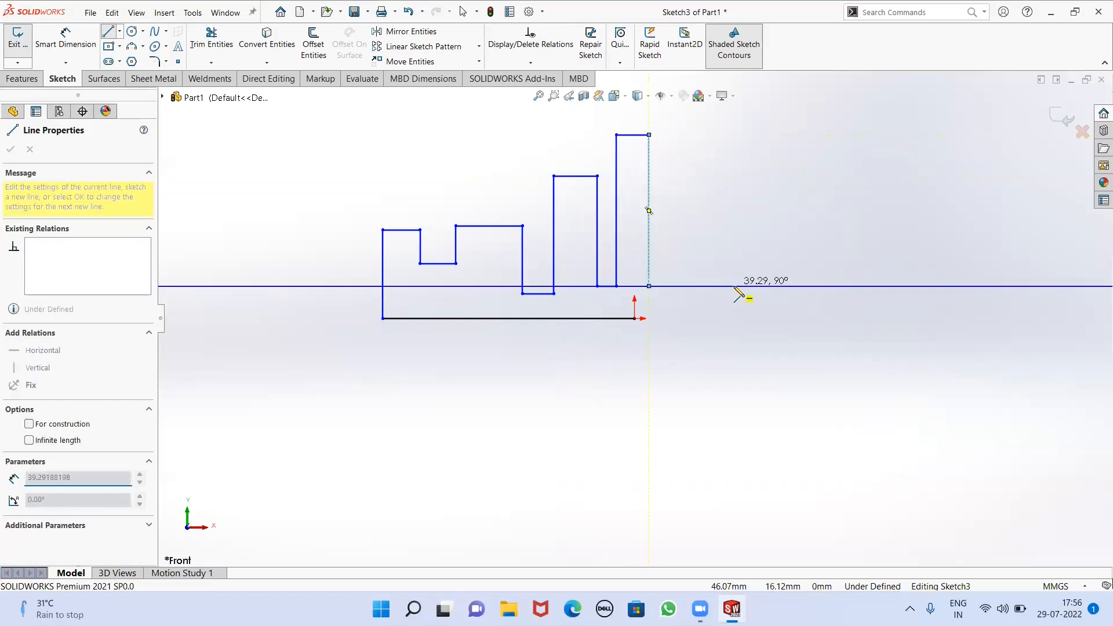
{"action": "left_click", "coordinate": [734, 286]}
{"action": "left_click", "coordinate": [734, 149]}
{"action": "left_click", "coordinate": [785, 149]}
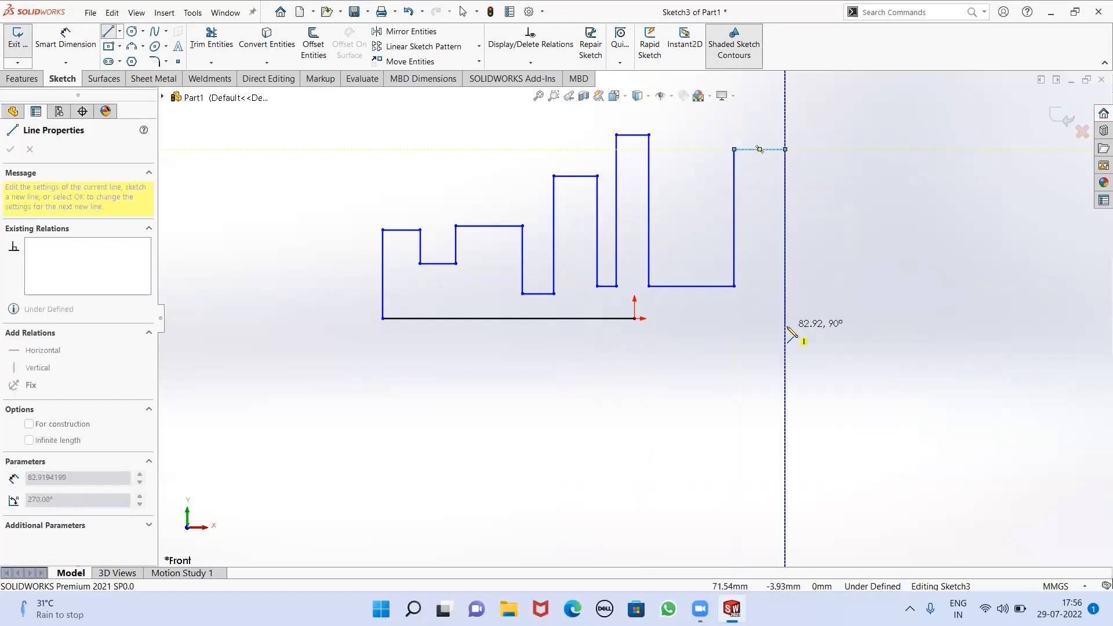
{"action": "left_click", "coordinate": [784, 325]}
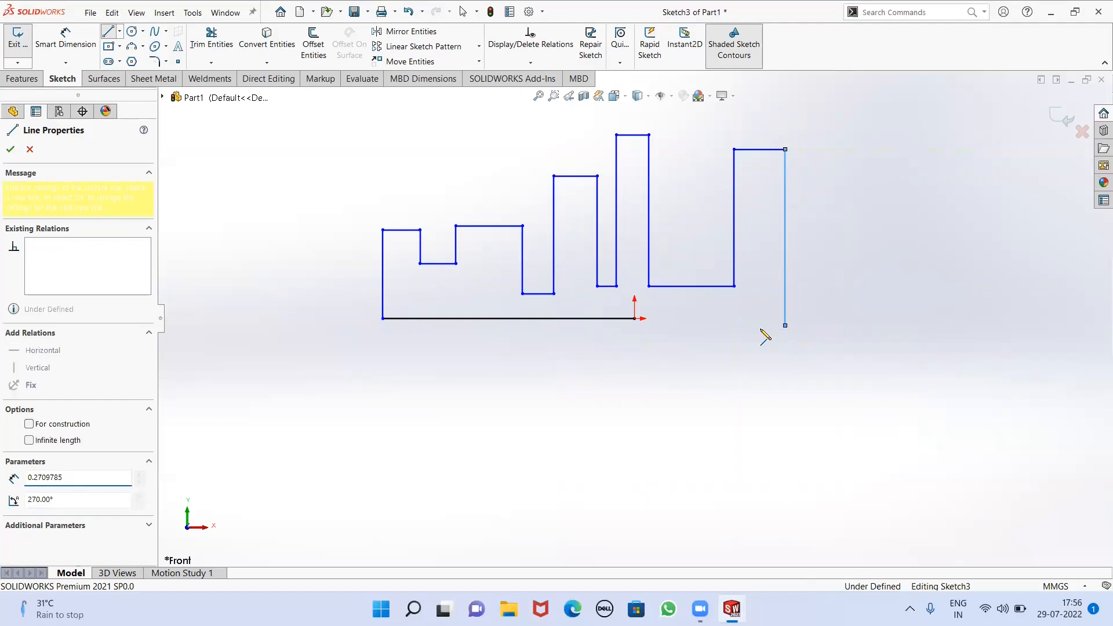
Close the profile with a line back to the origin and make that closing line horizontal
{"action": "left_click", "coordinate": [635, 320]}
{"action": "right_click", "coordinate": [636, 324]}
{"action": "left_click", "coordinate": [667, 350]}
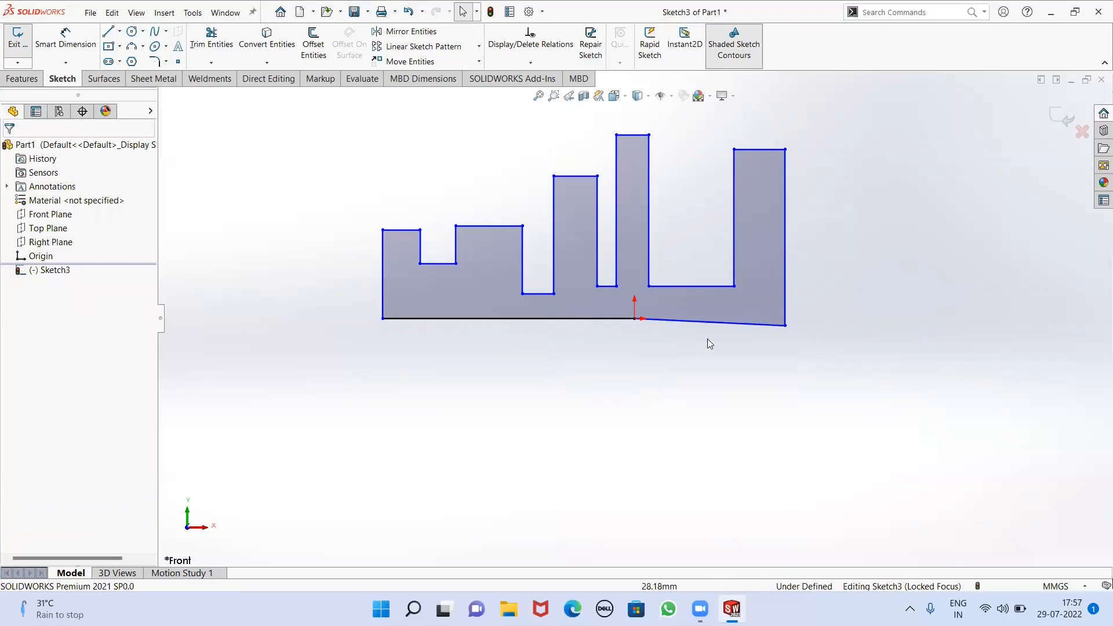
{"action": "left_click", "coordinate": [714, 320]}
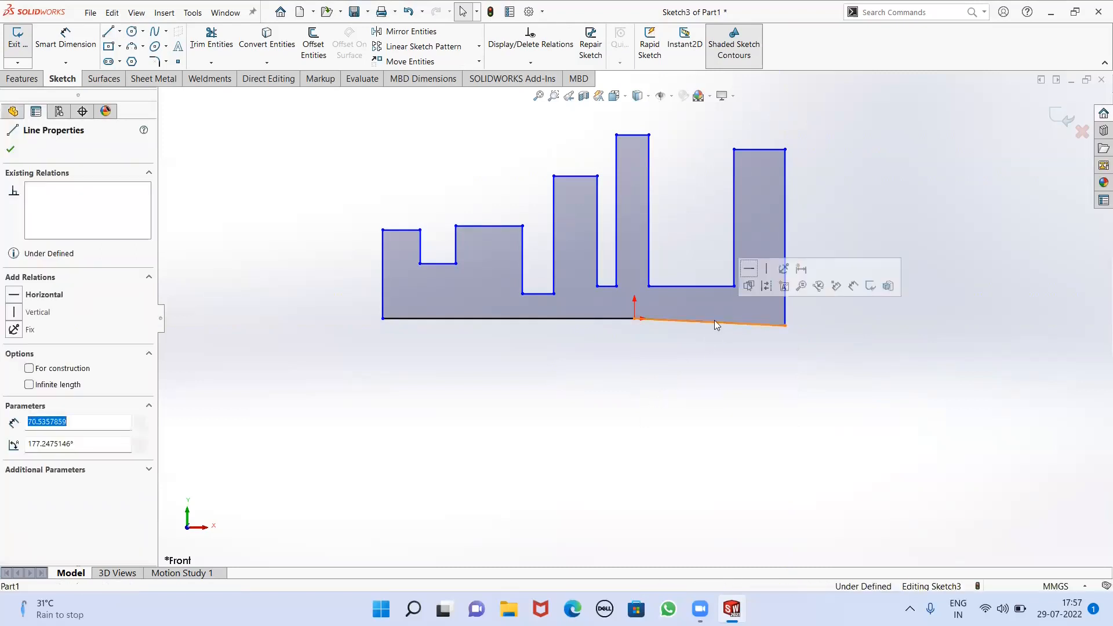
{"action": "left_click", "coordinate": [749, 270]}
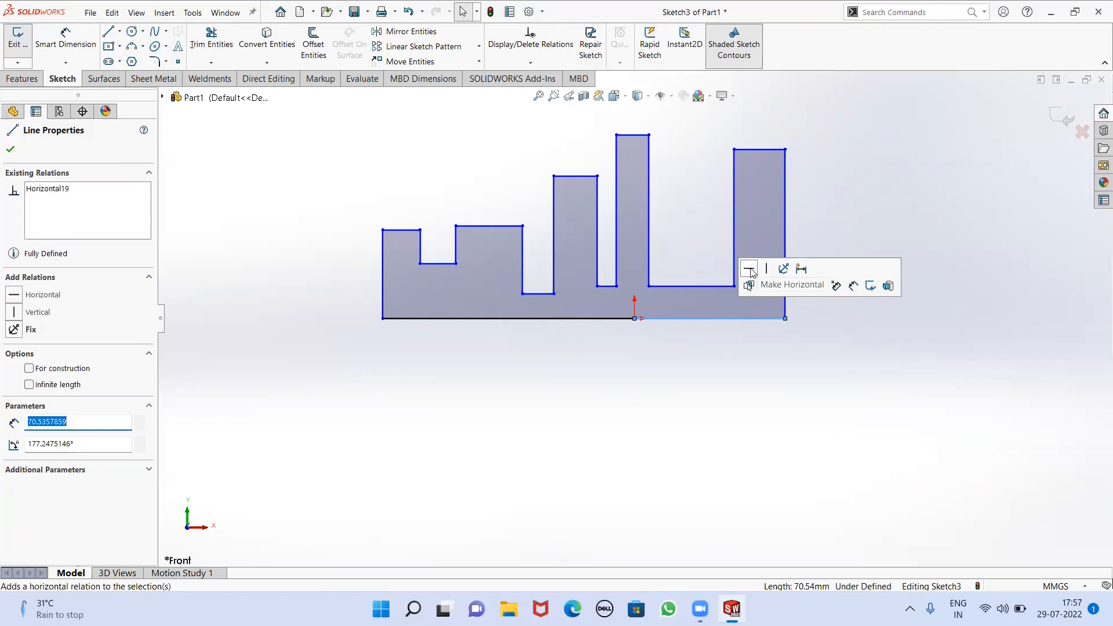
{"action": "left_click", "coordinate": [11, 149]}
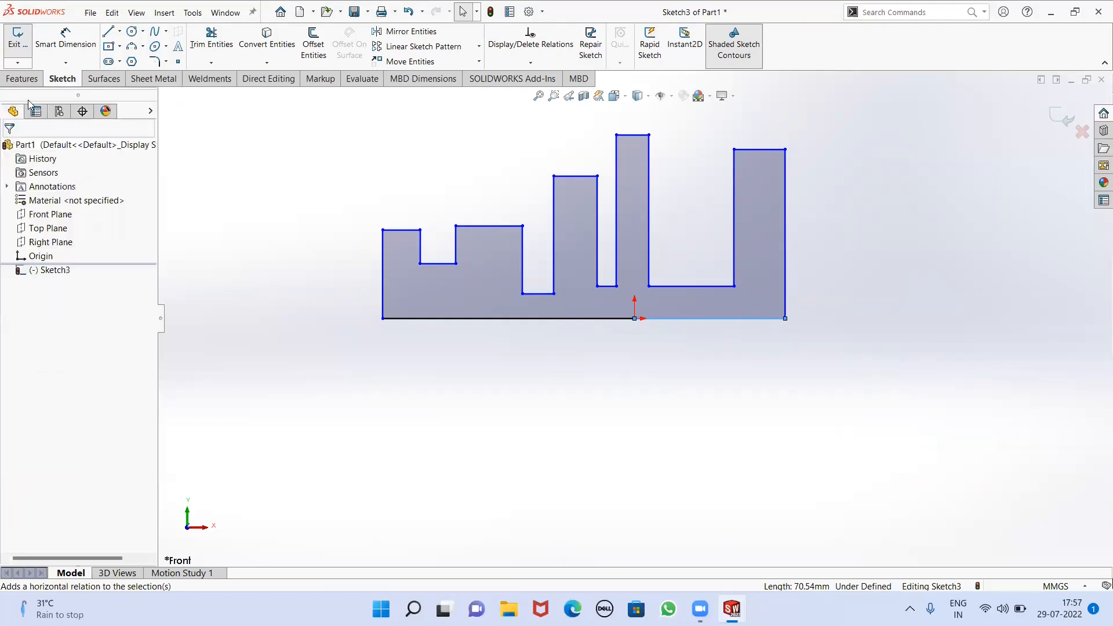
Extrude the stepped profile as a boss with the Mid Plane end condition and a depth of 50 mm
{"action": "left_click", "coordinate": [25, 79]}
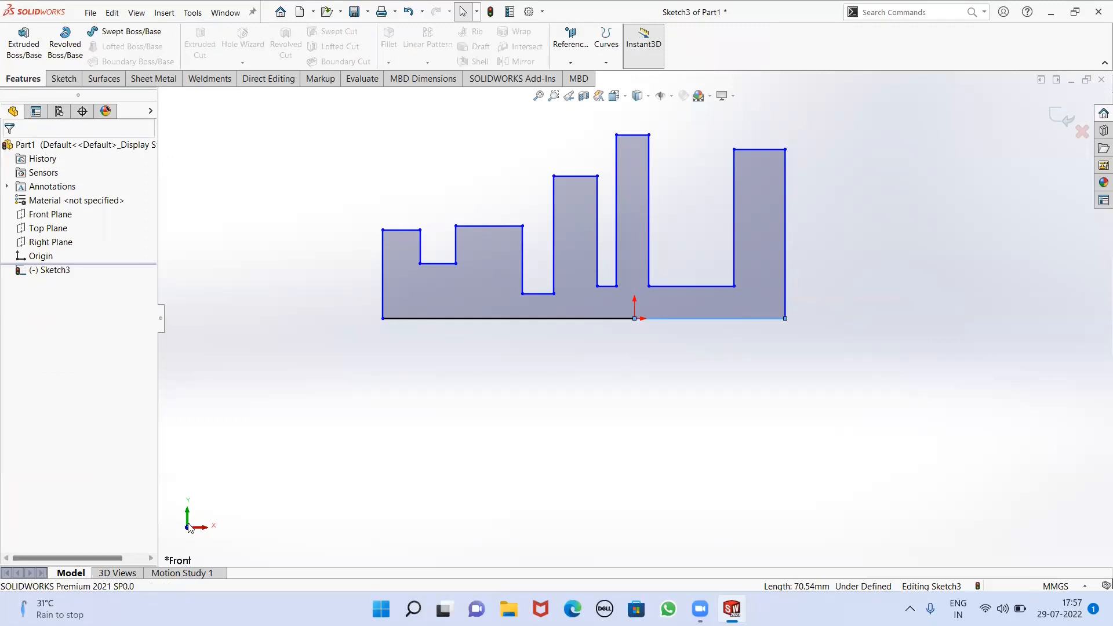
{"action": "left_click", "coordinate": [24, 40]}
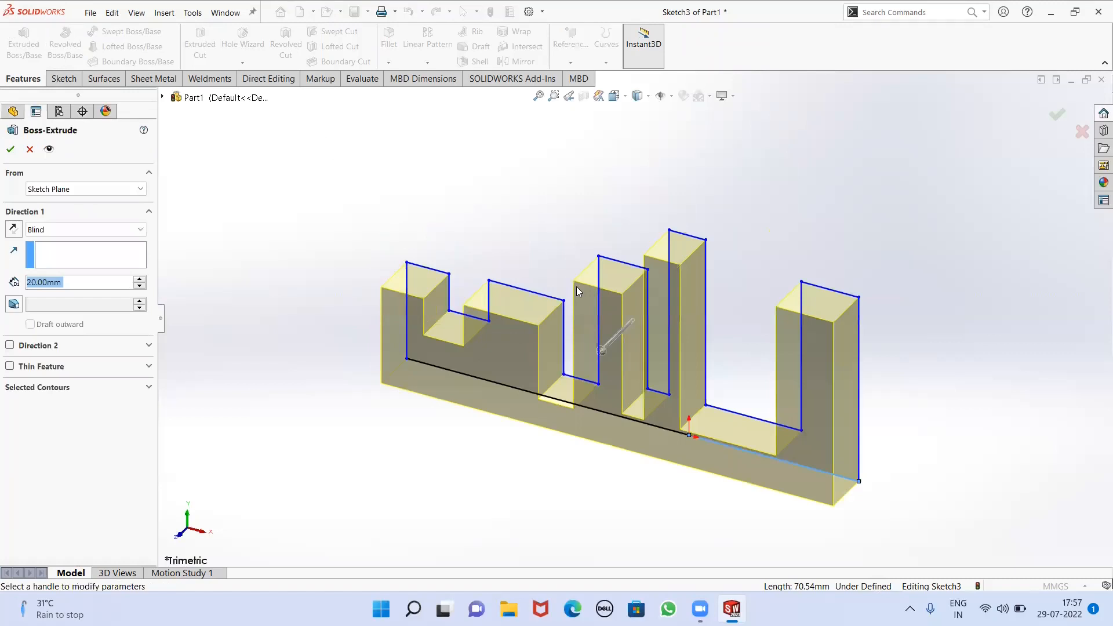
{"action": "left_click", "coordinate": [99, 231]}
{"action": "left_click", "coordinate": [64, 292]}
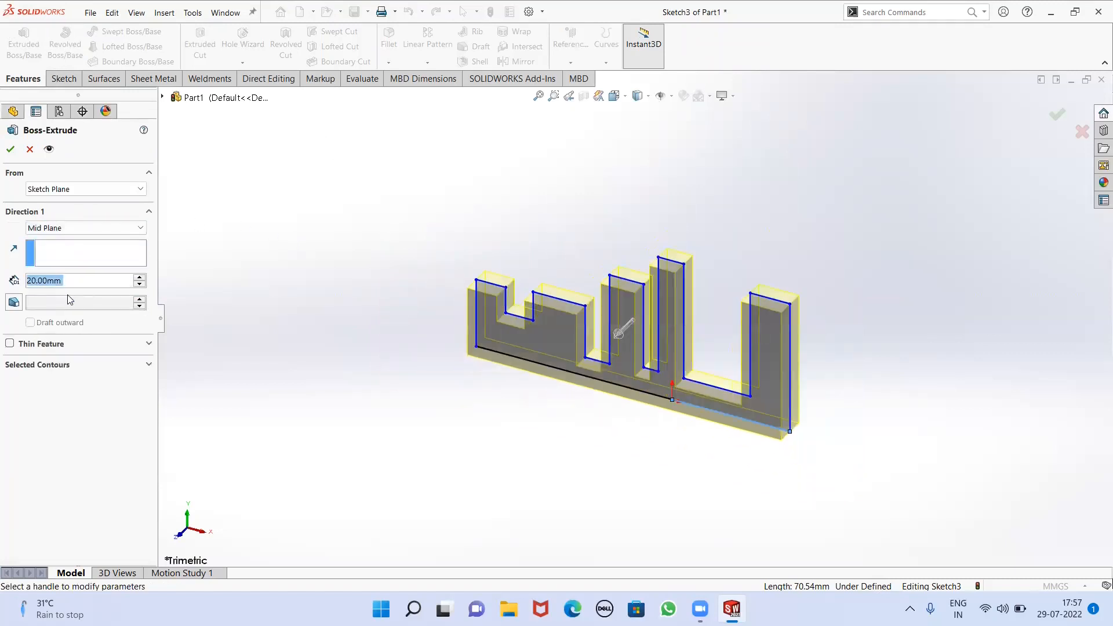
{"action": "type", "text": "50"}
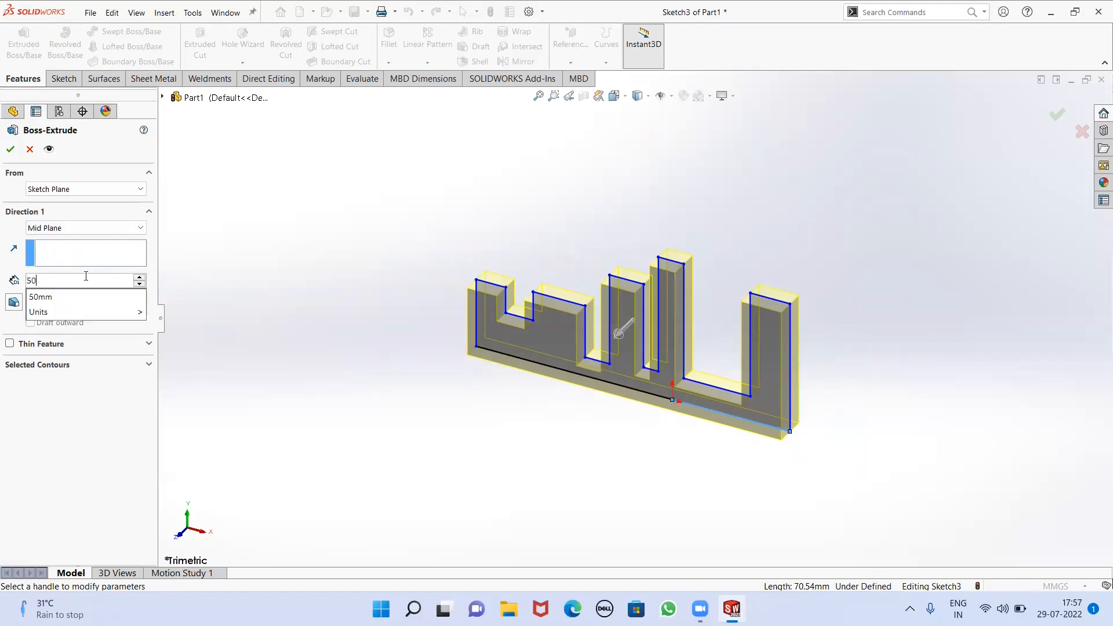
{"action": "key", "text": "Return"}
{"action": "left_click", "coordinate": [11, 149]}
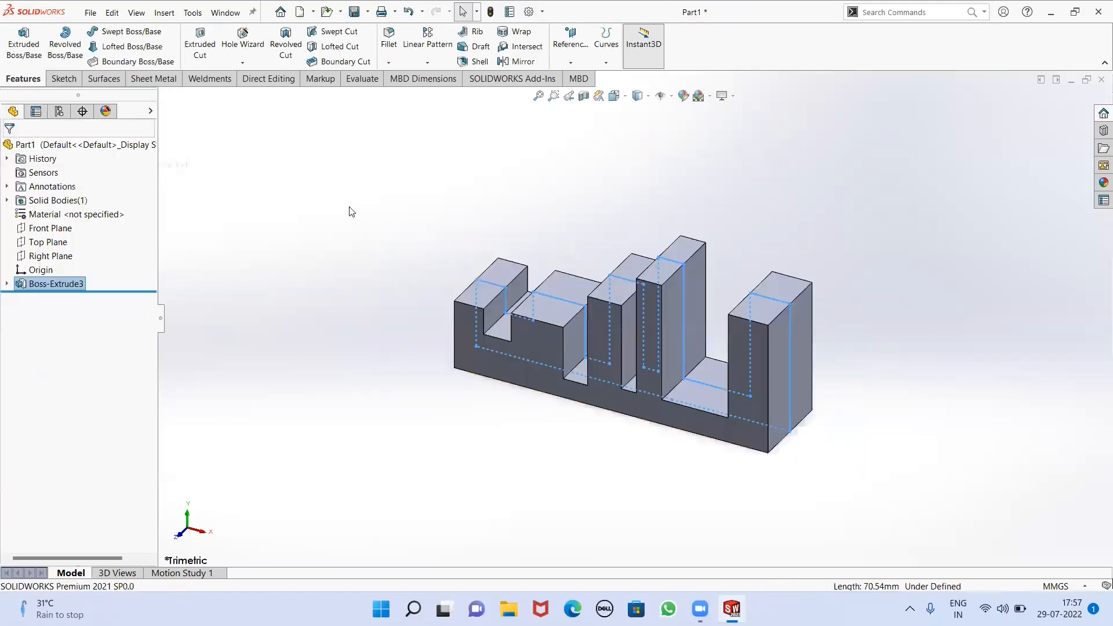
Sketch a circle on the stepped body's end face, centred above the origin, and set its radius to 10 mm
{"action": "right_click", "coordinate": [790, 356]}
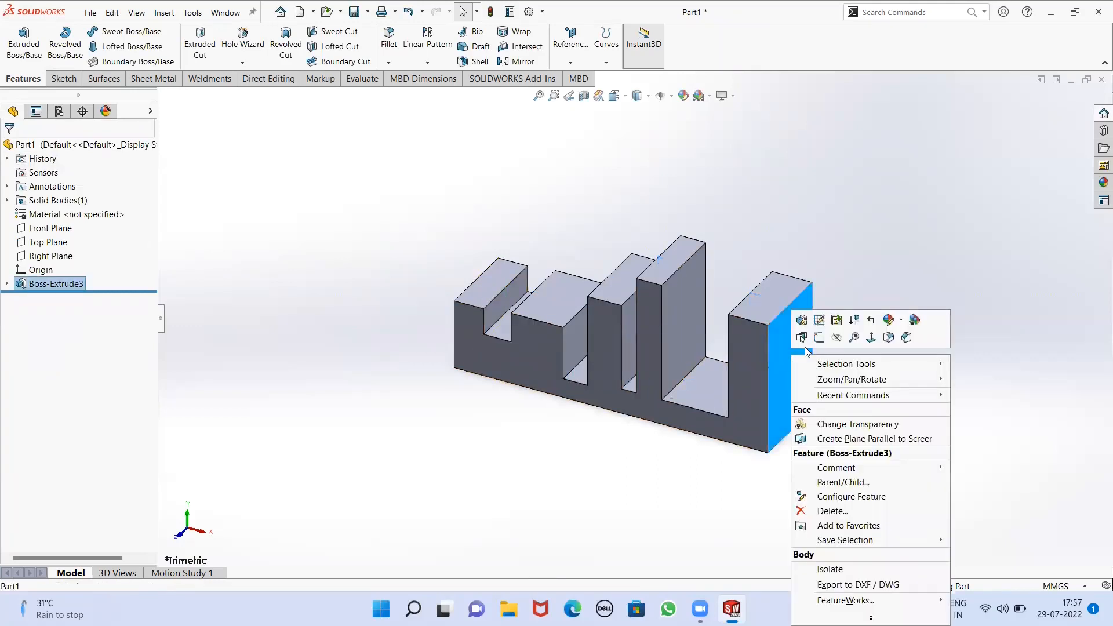
{"action": "left_click", "coordinate": [819, 337]}
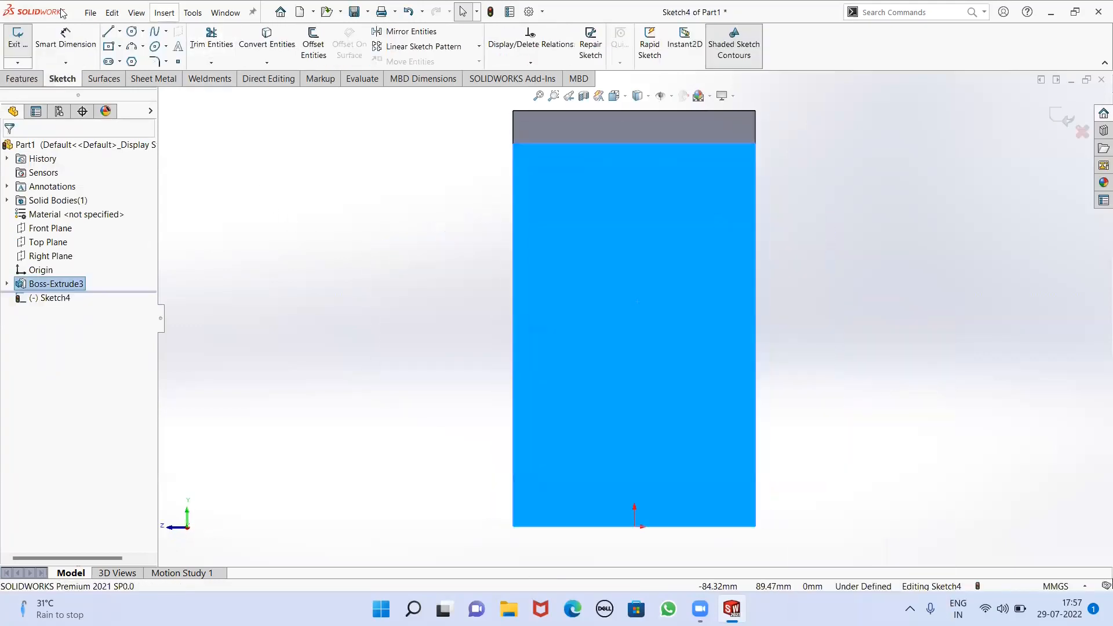
{"action": "left_click", "coordinate": [132, 32]}
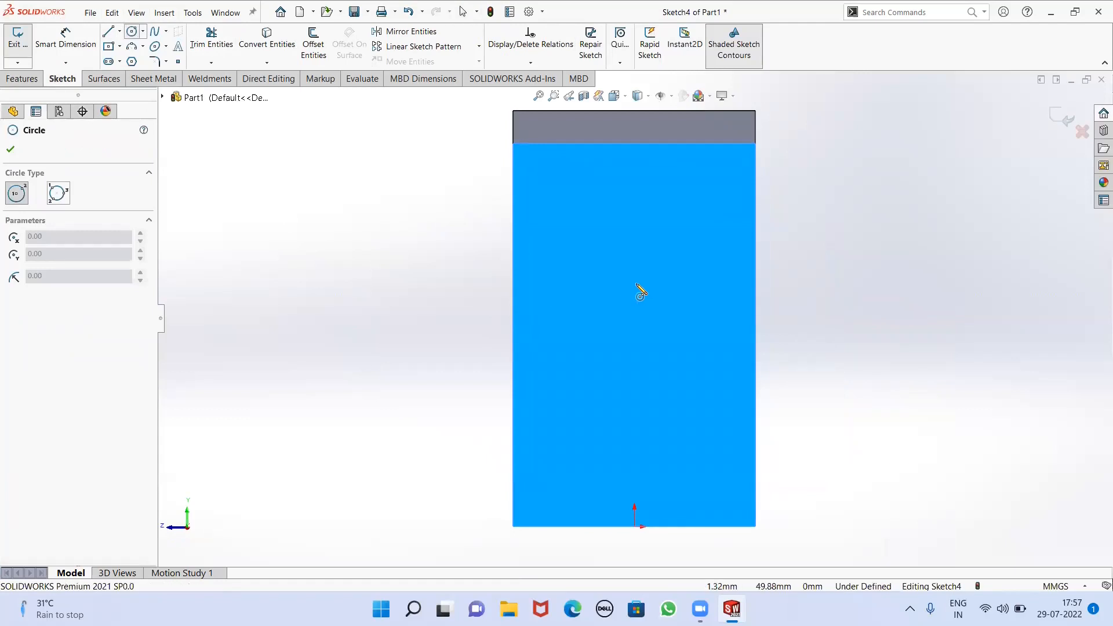
{"action": "left_click", "coordinate": [634, 284]}
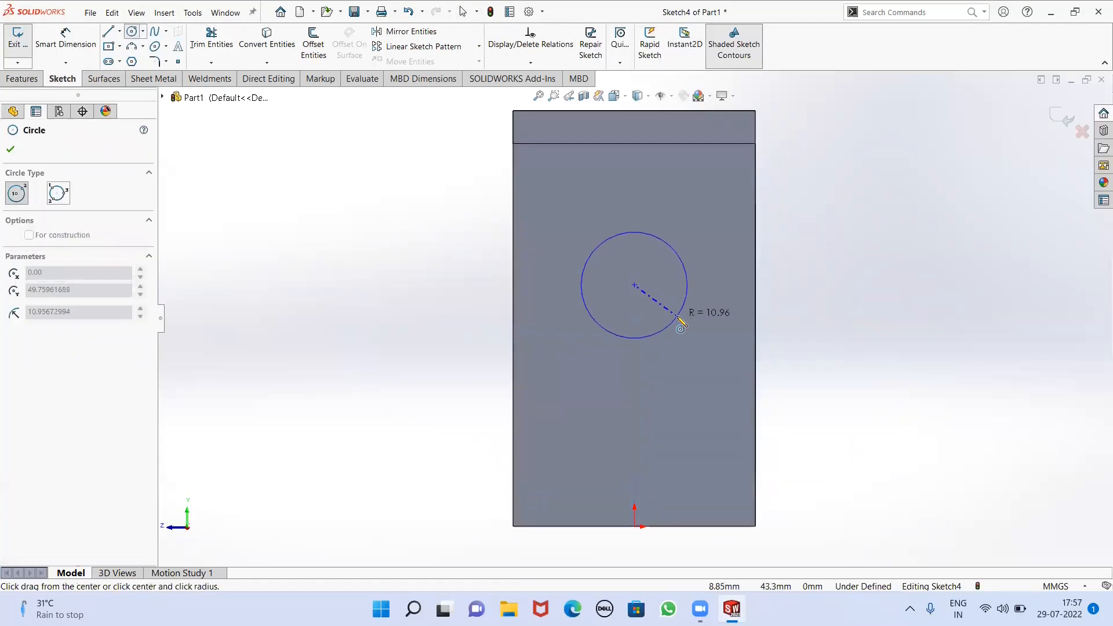
{"action": "left_click", "coordinate": [678, 319]}
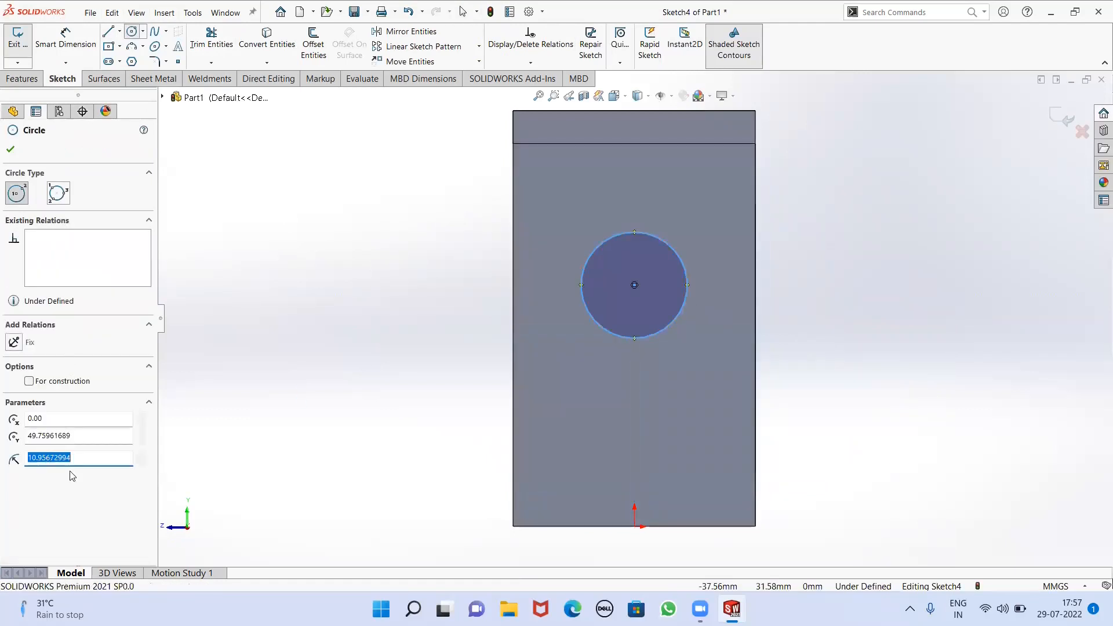
{"action": "type", "text": "10"}
{"action": "key", "text": "Return"}
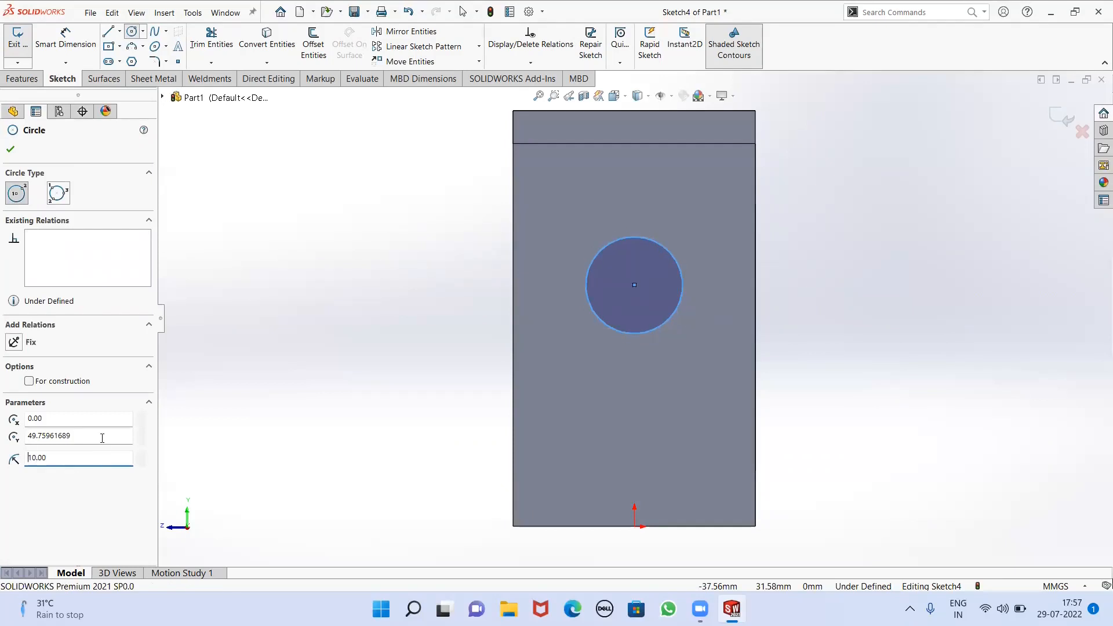
{"action": "left_click", "coordinate": [12, 153]}
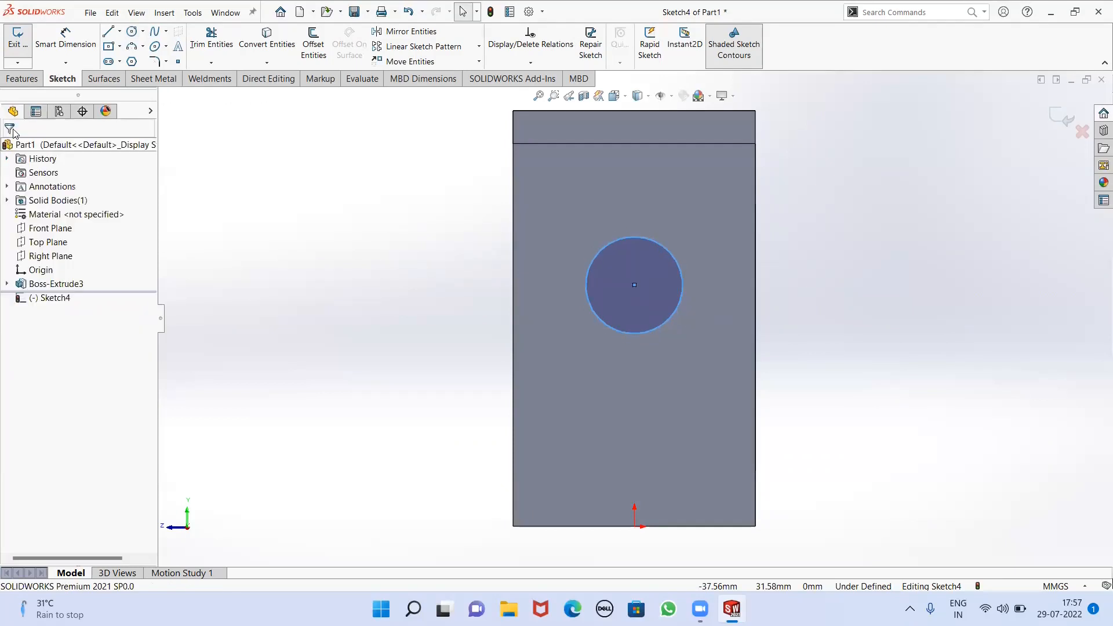
Start a boss extrude of the circle with the Up To Vertex end condition, targeting the tallest middle pillar's front top corner
{"action": "left_click", "coordinate": [29, 80]}
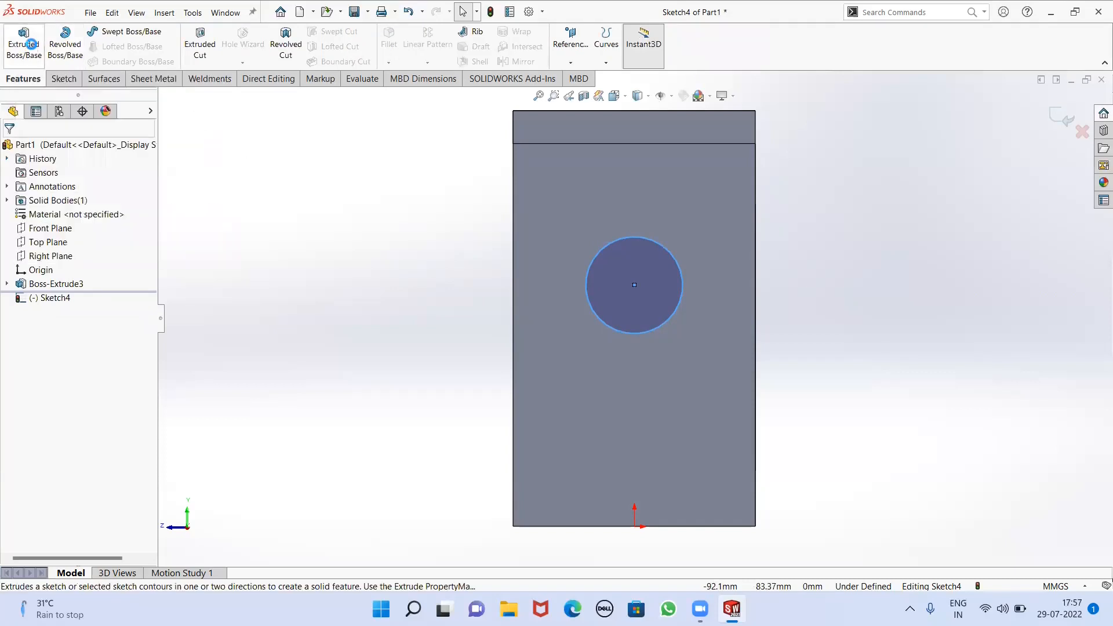
{"action": "left_click", "coordinate": [32, 47]}
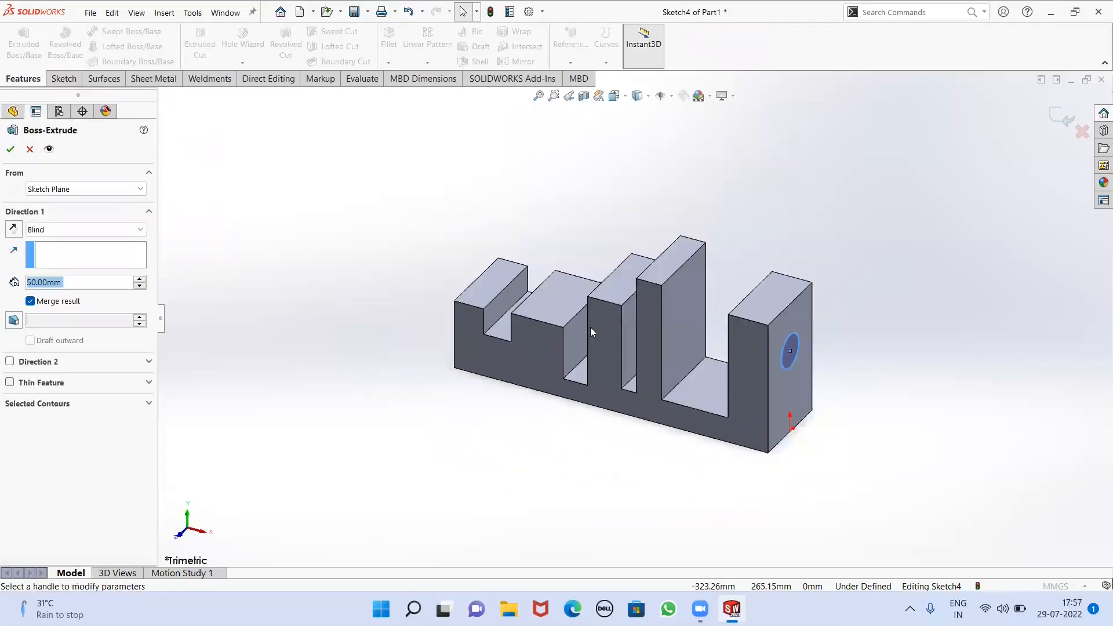
{"action": "left_click", "coordinate": [56, 227]}
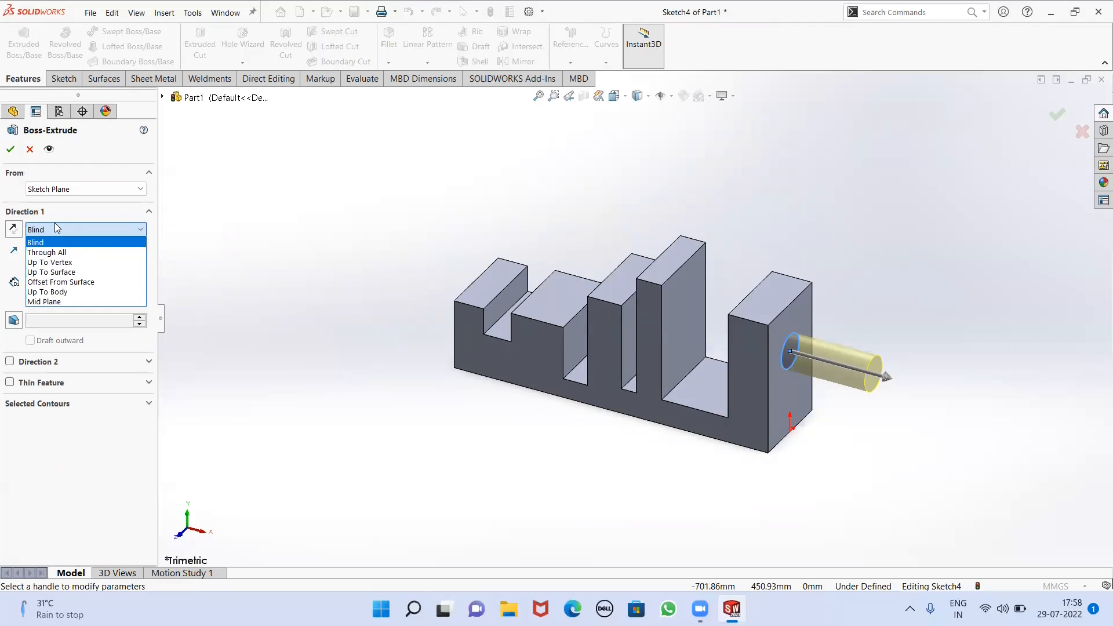
{"action": "left_click", "coordinate": [78, 264]}
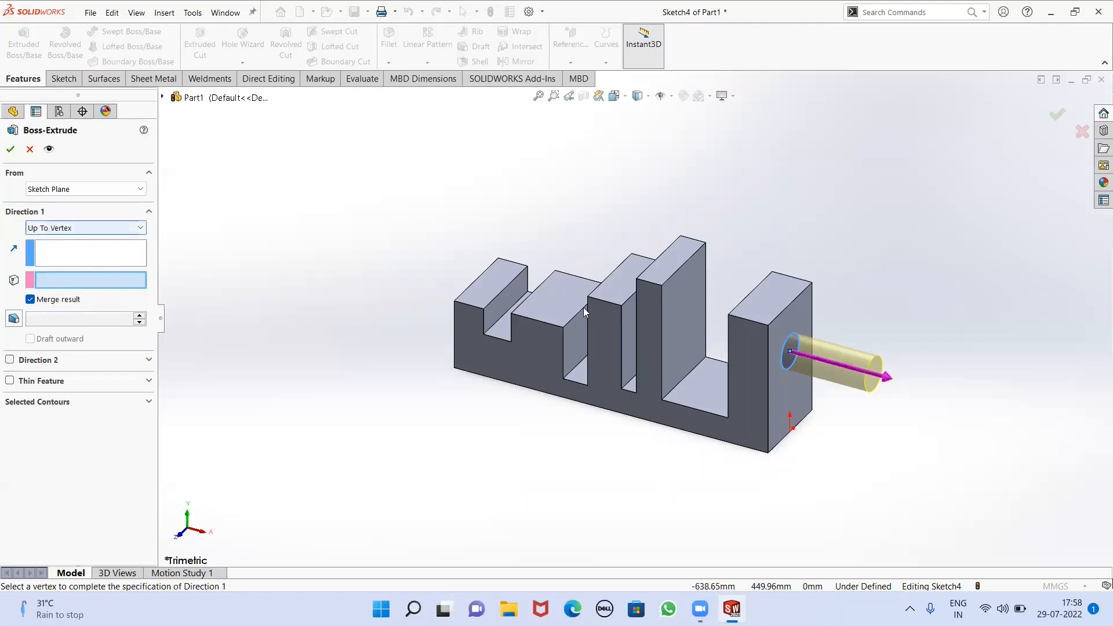
{"action": "left_click", "coordinate": [662, 286]}
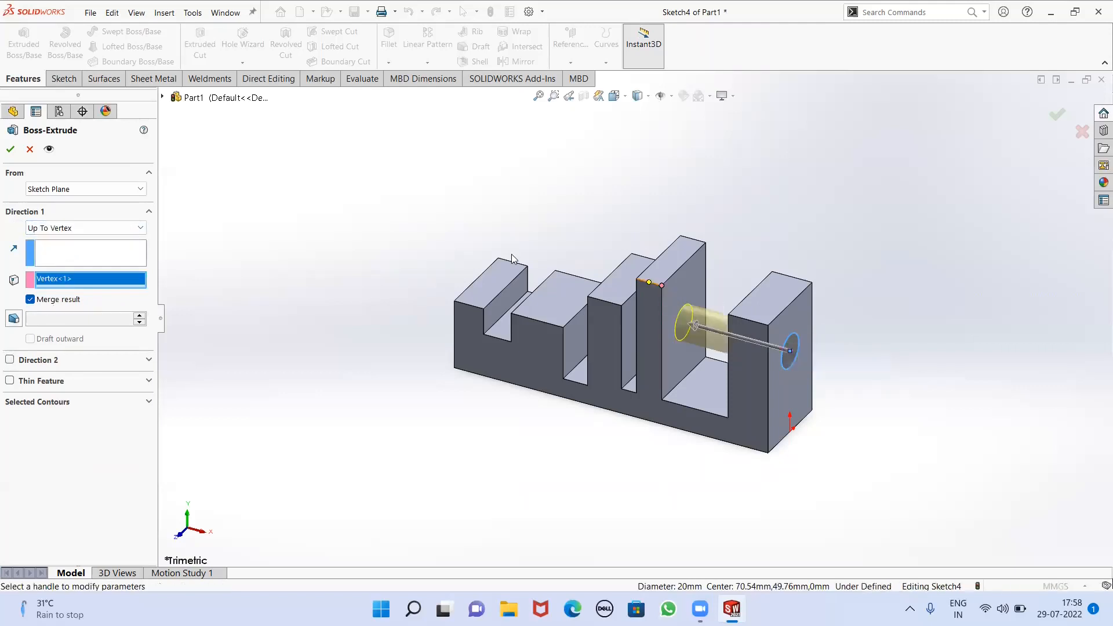
{"action": "scroll", "coordinate": [723, 299], "scroll_direction": "down", "scroll_amount": 2}
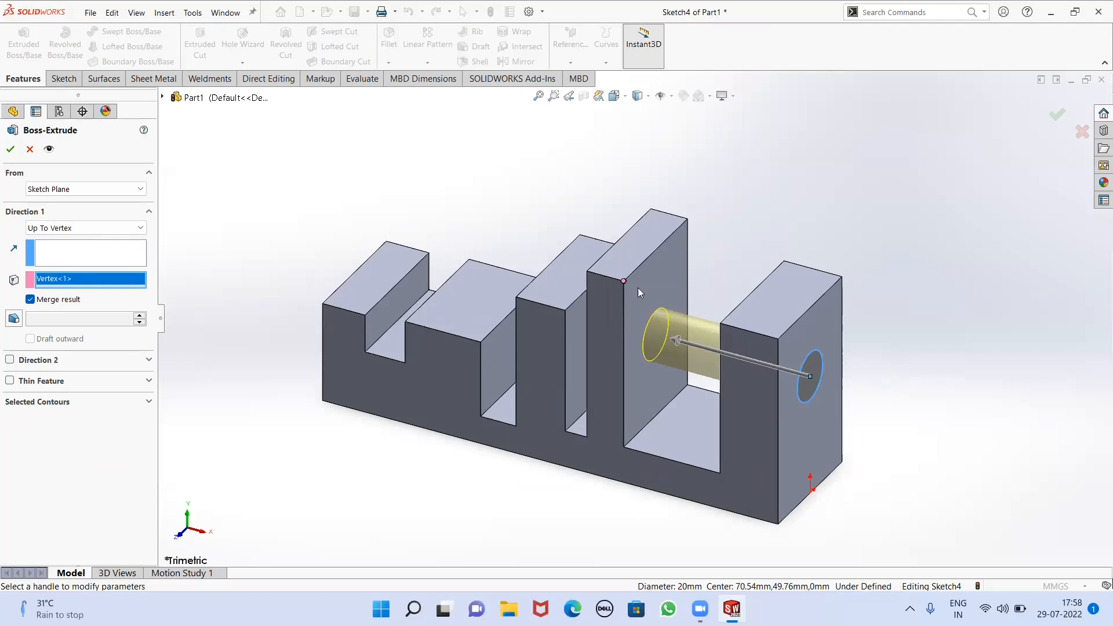
{"action": "scroll", "coordinate": [539, 318], "scroll_direction": "up", "scroll_amount": 2}
{"action": "middle_click_drag", "start_coordinate": [545, 319], "coordinate": [525, 343]}
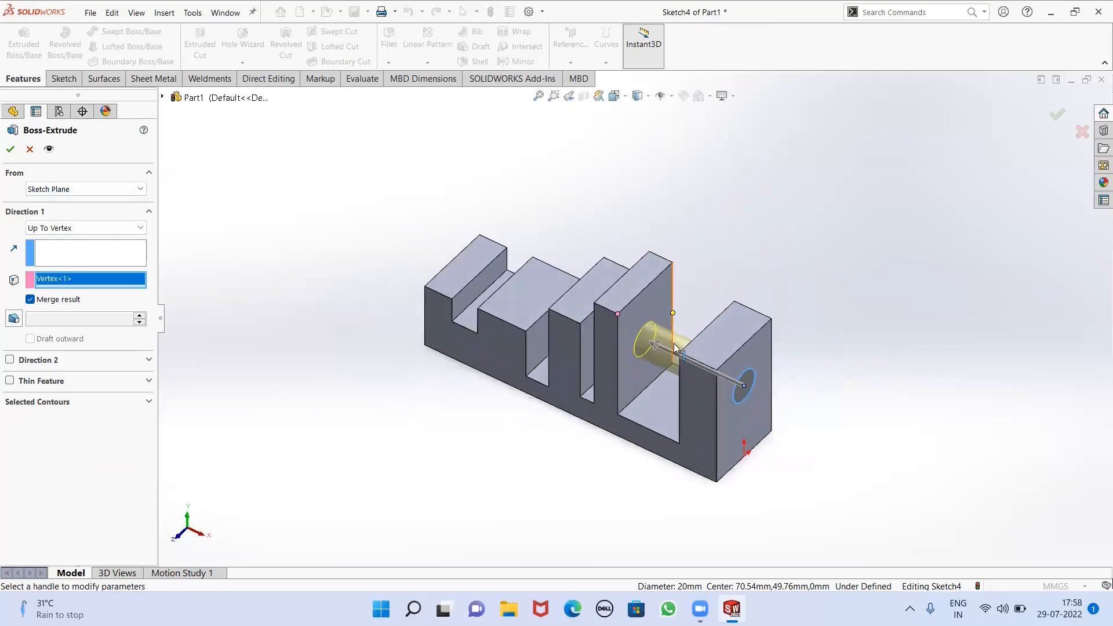
{"action": "scroll", "coordinate": [637, 350], "scroll_direction": "down", "scroll_amount": 2}
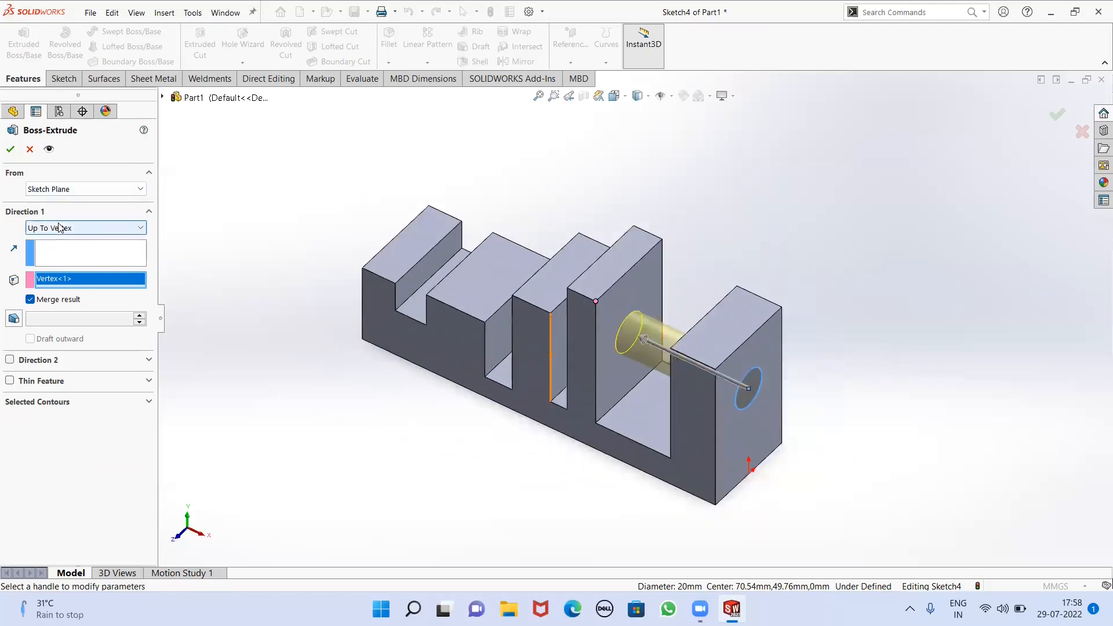
Reset the Up To Vertex target to the top edge of the next shorter pillar and complete the cylinder extrude
{"action": "left_click", "coordinate": [59, 228]}
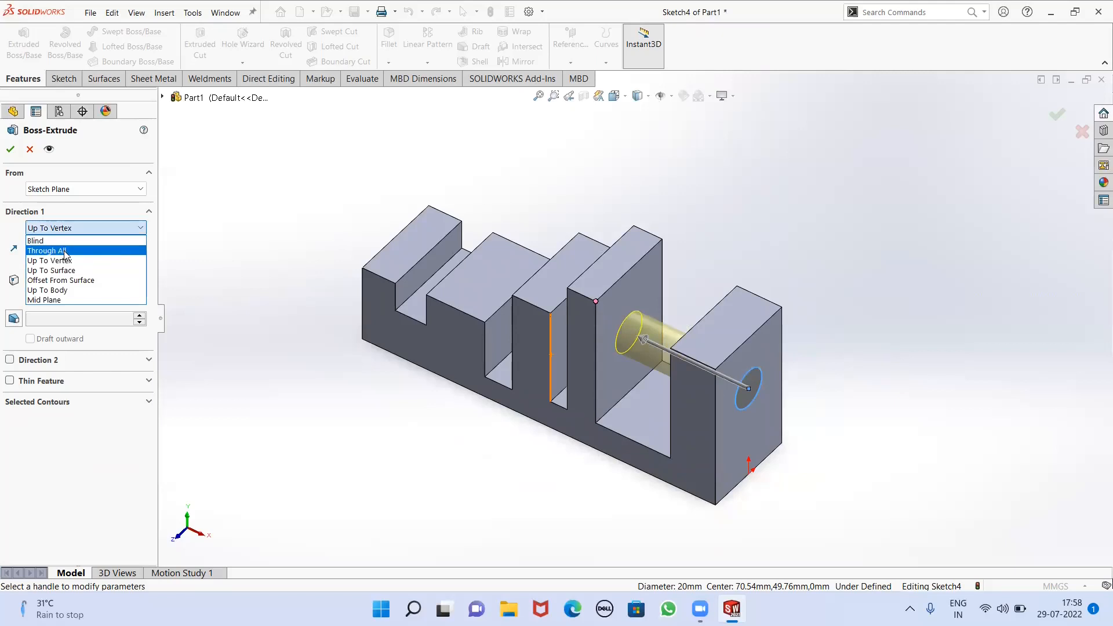
{"action": "left_click", "coordinate": [64, 253]}
{"action": "left_click", "coordinate": [77, 234]}
{"action": "left_click", "coordinate": [67, 259]}
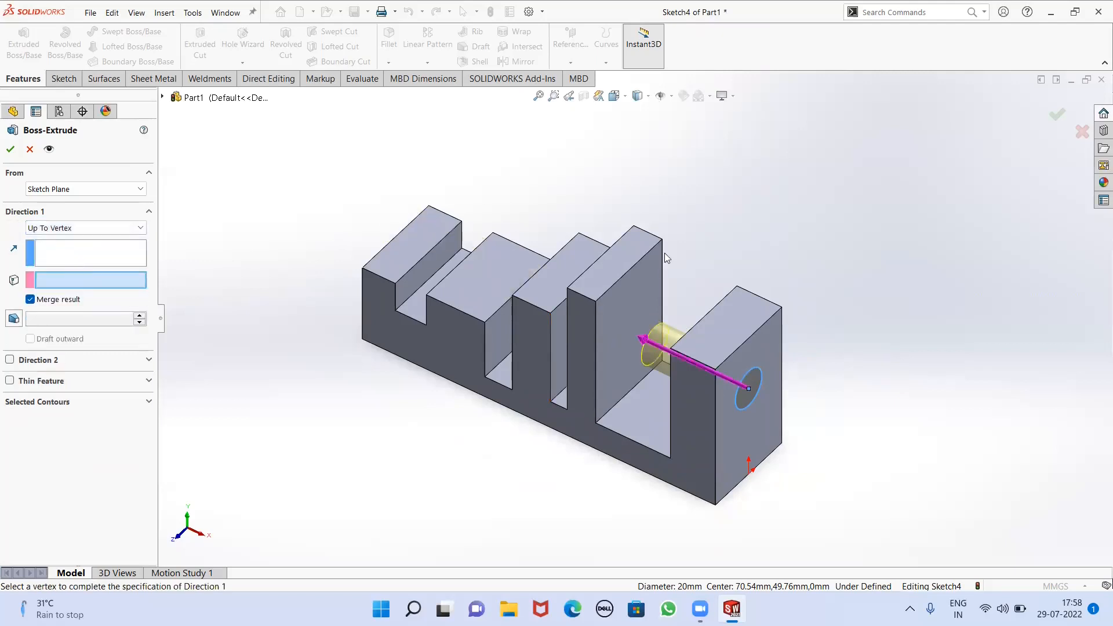
{"action": "left_click", "coordinate": [554, 313]}
{"action": "scroll", "coordinate": [559, 314], "scroll_direction": "down", "scroll_amount": 3}
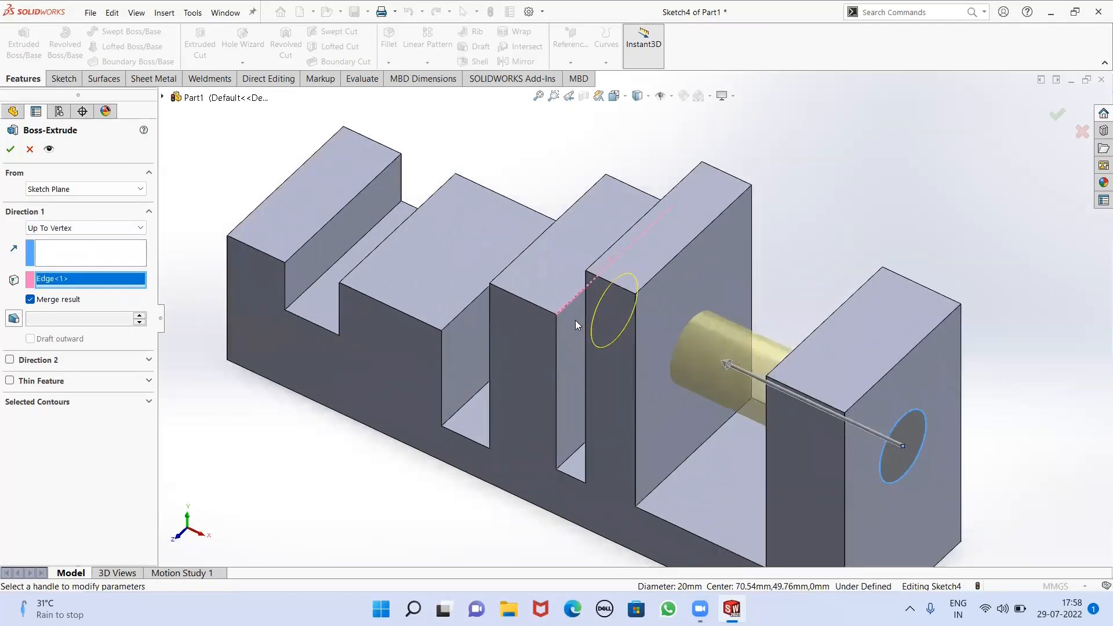
{"action": "middle_click_drag", "start_coordinate": [579, 321], "coordinate": [609, 312]}
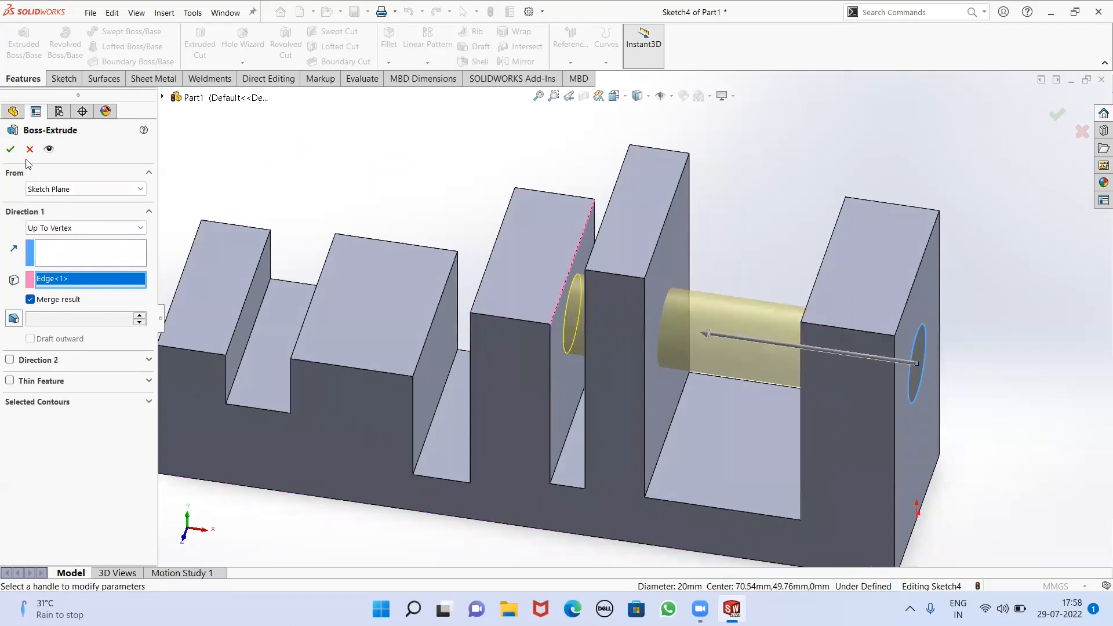
{"action": "left_click", "coordinate": [10, 149]}
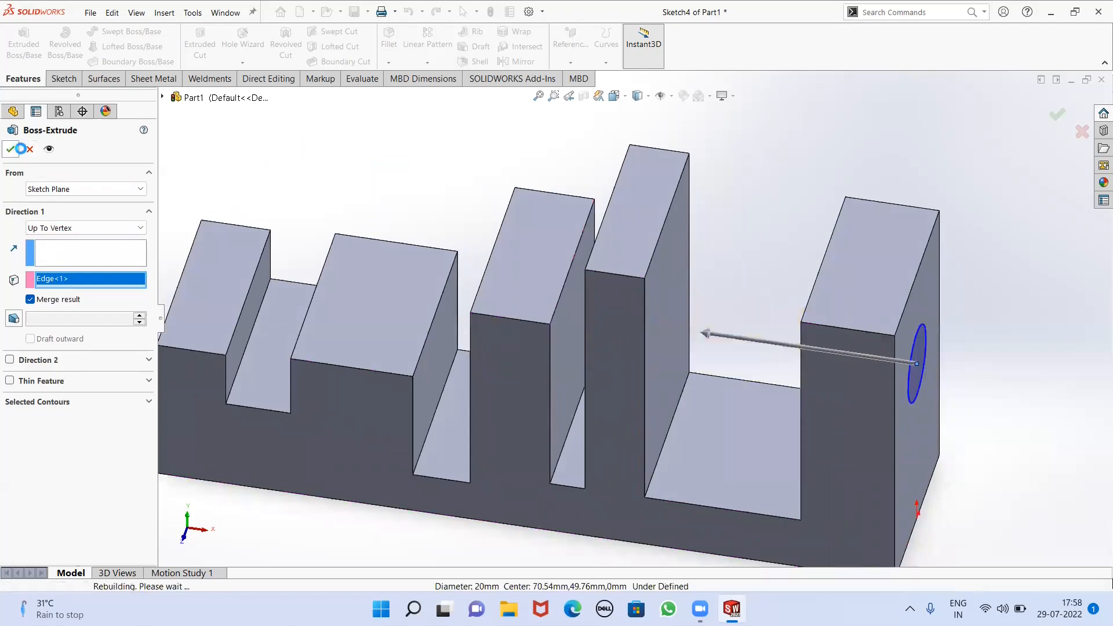
Edit the cylinder's extrude so its end condition is Through All, running along the whole stepped body
{"action": "scroll", "coordinate": [405, 232], "scroll_direction": "up", "scroll_amount": 1}
{"action": "middle_click_drag", "start_coordinate": [405, 233], "coordinate": [368, 158]}
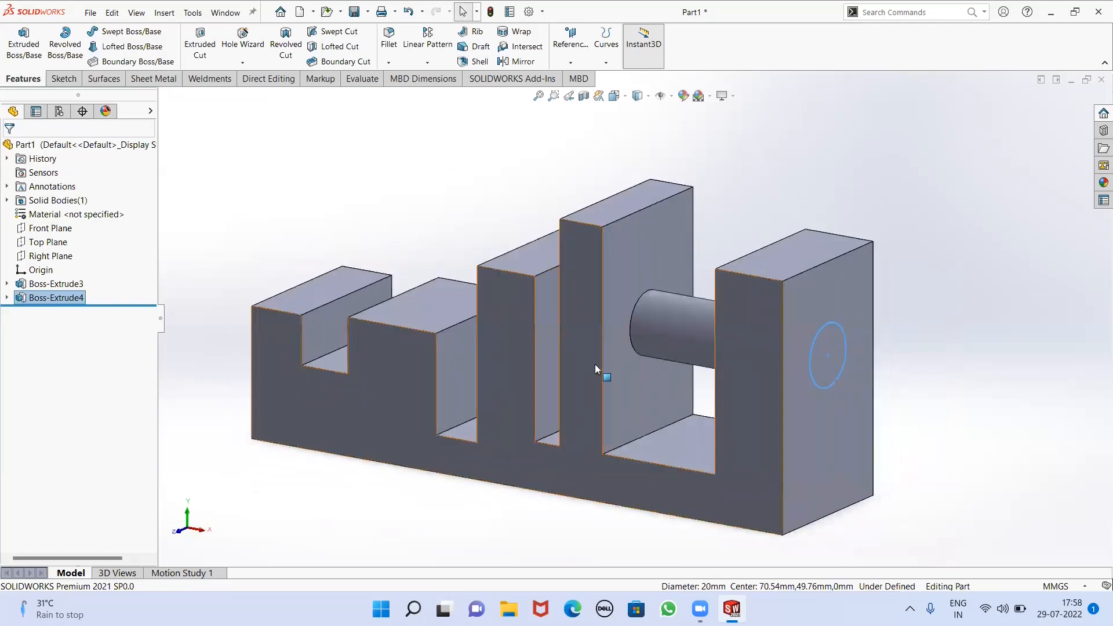
{"action": "scroll", "coordinate": [595, 364], "scroll_direction": "down", "scroll_amount": 2}
{"action": "mouse_move", "coordinate": [522, 298]}
{"action": "middle_mouse_down"}
{"action": "mouse_move", "coordinate": [539, 298]}
{"action": "mouse_move", "coordinate": [511, 311]}
{"action": "middle_mouse_up"}
{"action": "scroll", "coordinate": [538, 301], "scroll_direction": "up", "scroll_amount": 2}
{"action": "scroll", "coordinate": [538, 302], "scroll_direction": "up", "scroll_amount": 2}
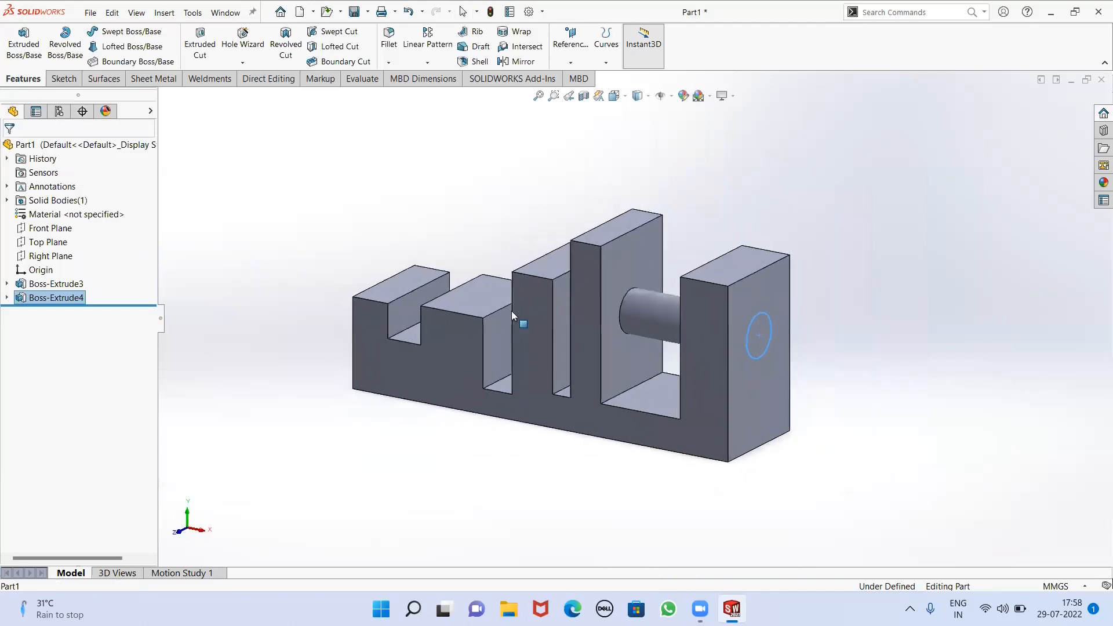
{"action": "right_click", "coordinate": [50, 299]}
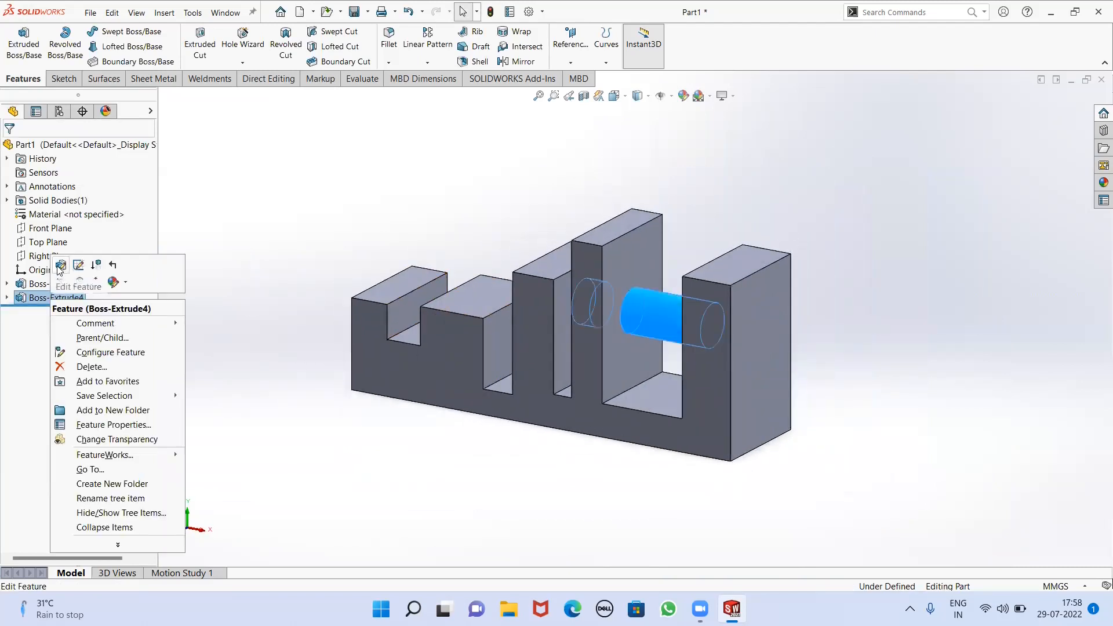
{"action": "left_click", "coordinate": [59, 267]}
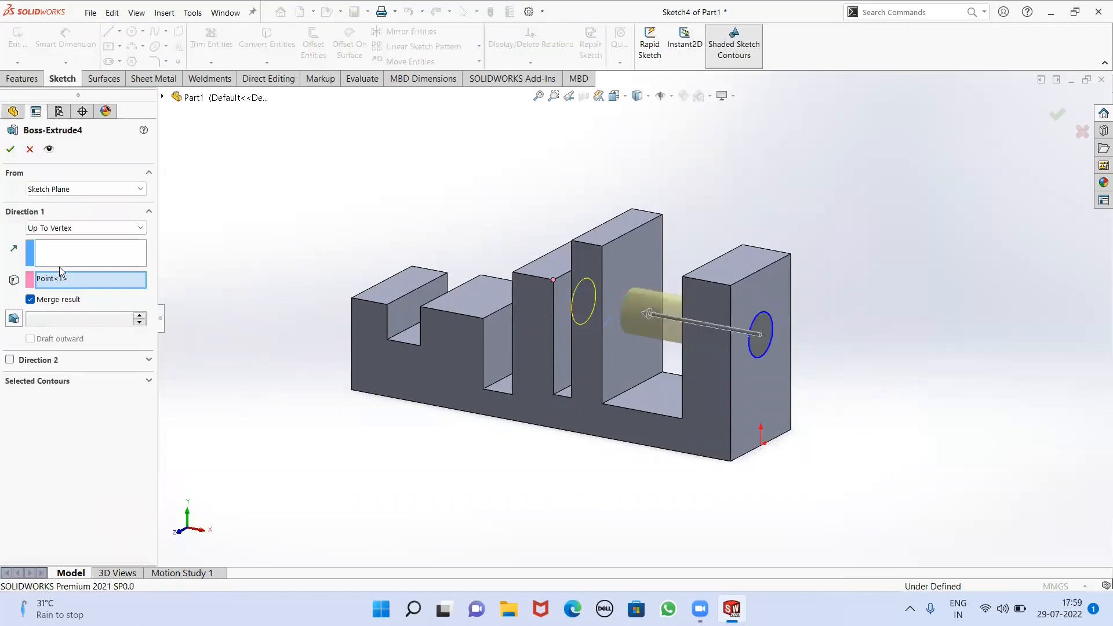
{"action": "left_click", "coordinate": [73, 229]}
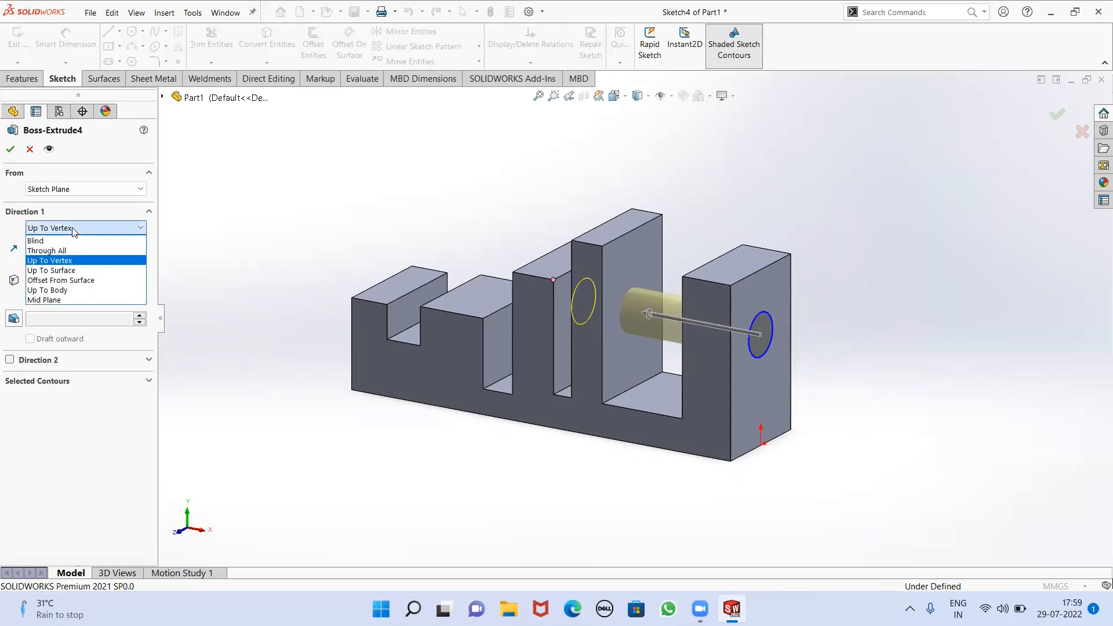
{"action": "left_click", "coordinate": [76, 251]}
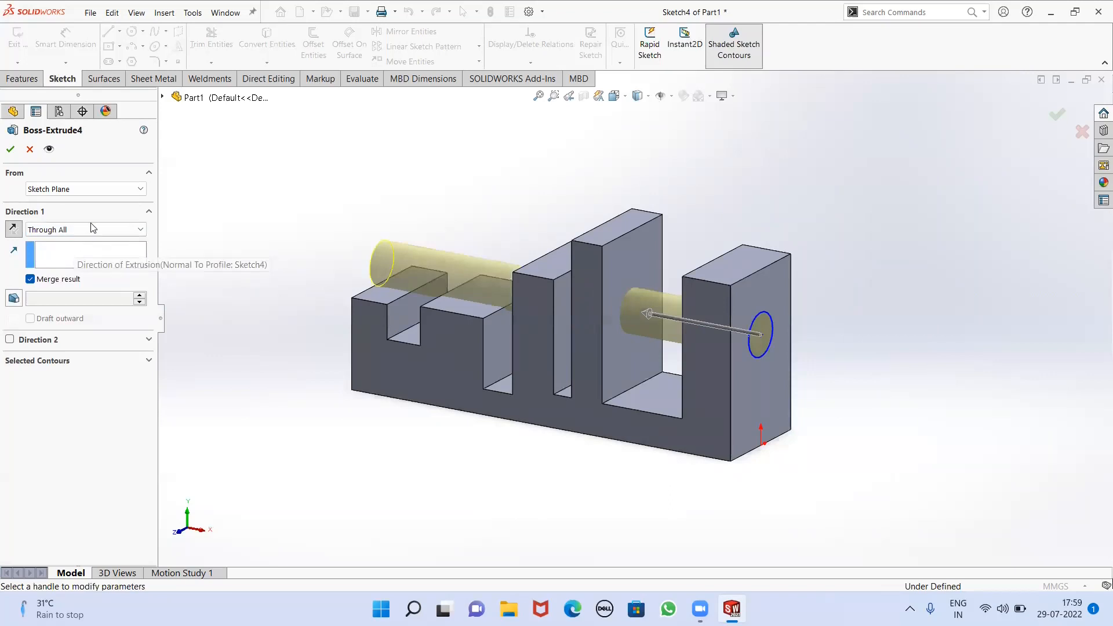
{"action": "scroll", "coordinate": [325, 215], "scroll_direction": "down", "scroll_amount": 1}
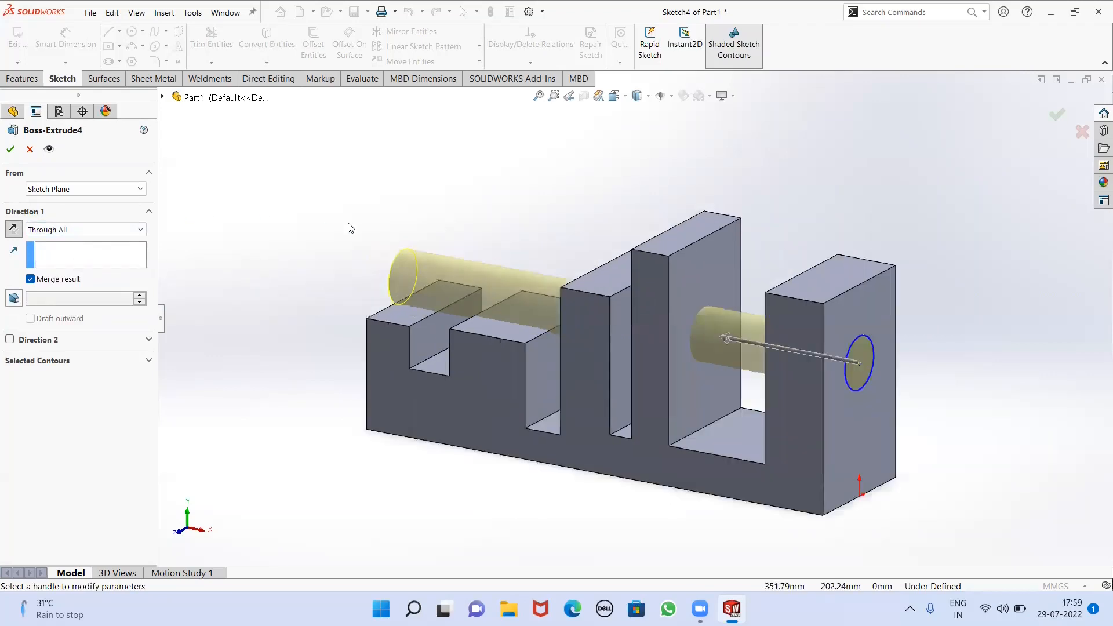
{"action": "scroll", "coordinate": [350, 228], "scroll_direction": "up", "scroll_amount": 2}
{"action": "middle_click_drag", "start_coordinate": [350, 228], "coordinate": [429, 235]}
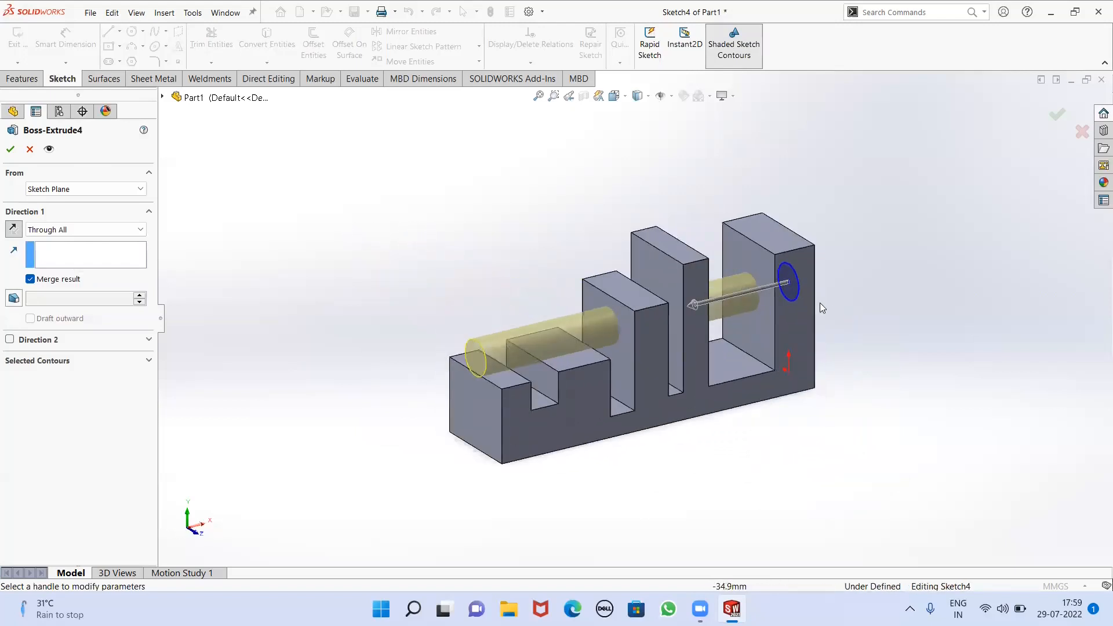
{"action": "mouse_move", "coordinate": [759, 313]}
{"action": "middle_mouse_down"}
{"action": "mouse_move", "coordinate": [635, 278]}
{"action": "mouse_move", "coordinate": [556, 340]}
{"action": "mouse_move", "coordinate": [517, 351]}
{"action": "middle_mouse_up"}
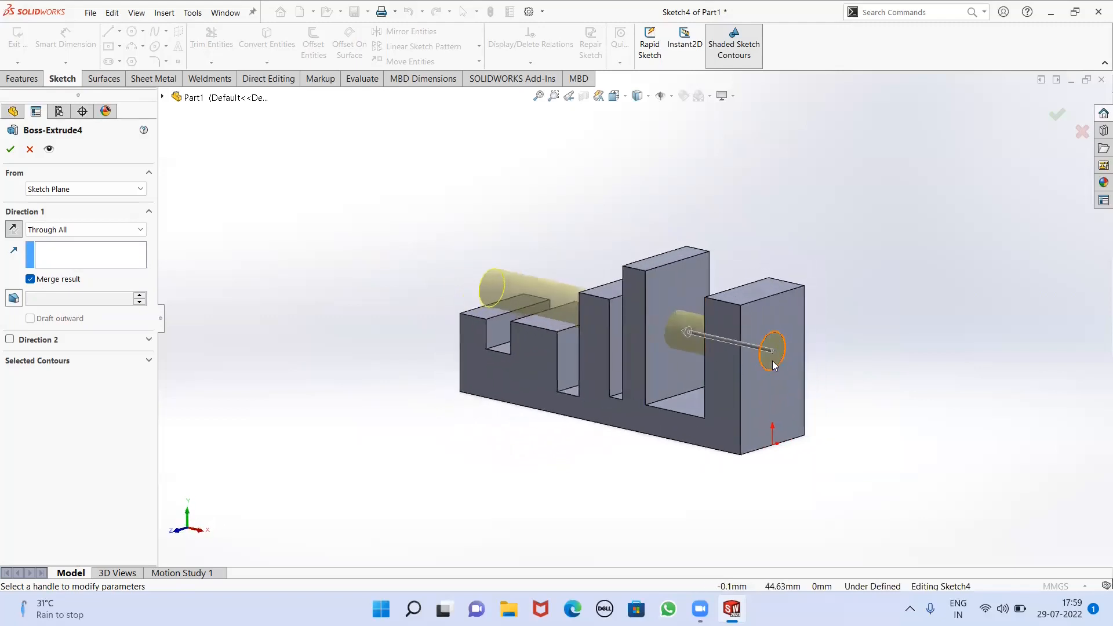
{"action": "middle_click_drag", "start_coordinate": [462, 293], "coordinate": [556, 350]}
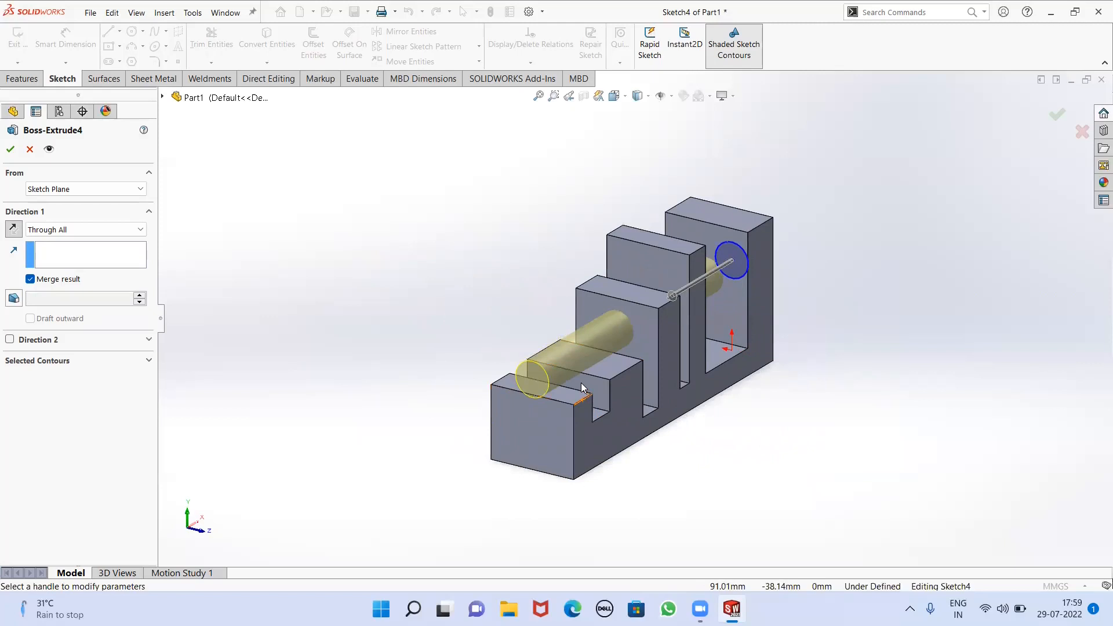
{"action": "left_click", "coordinate": [13, 148]}
Reopen the cylinder's extrude for editing and change its end condition to Up To Surface
{"action": "scroll", "coordinate": [684, 335], "scroll_direction": "down", "scroll_amount": 3}
{"action": "middle_click_drag", "start_coordinate": [679, 332], "coordinate": [588, 377]}
{"action": "scroll", "coordinate": [349, 346], "scroll_direction": "up", "scroll_amount": 3}
{"action": "middle_click_drag", "start_coordinate": [349, 347], "coordinate": [517, 400]}
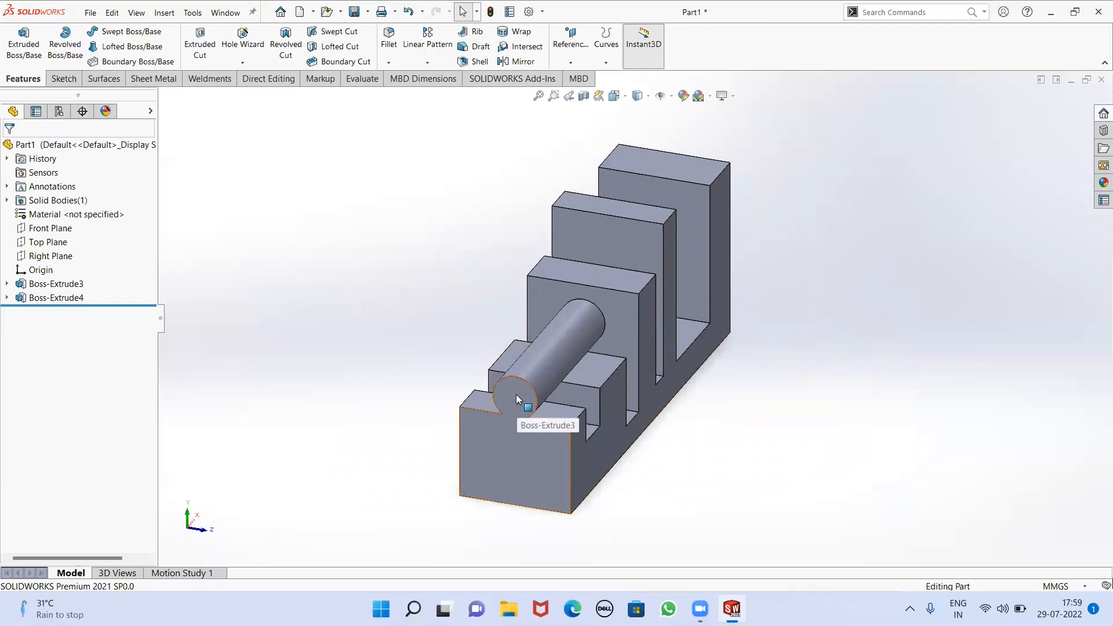
{"action": "right_click", "coordinate": [74, 298]}
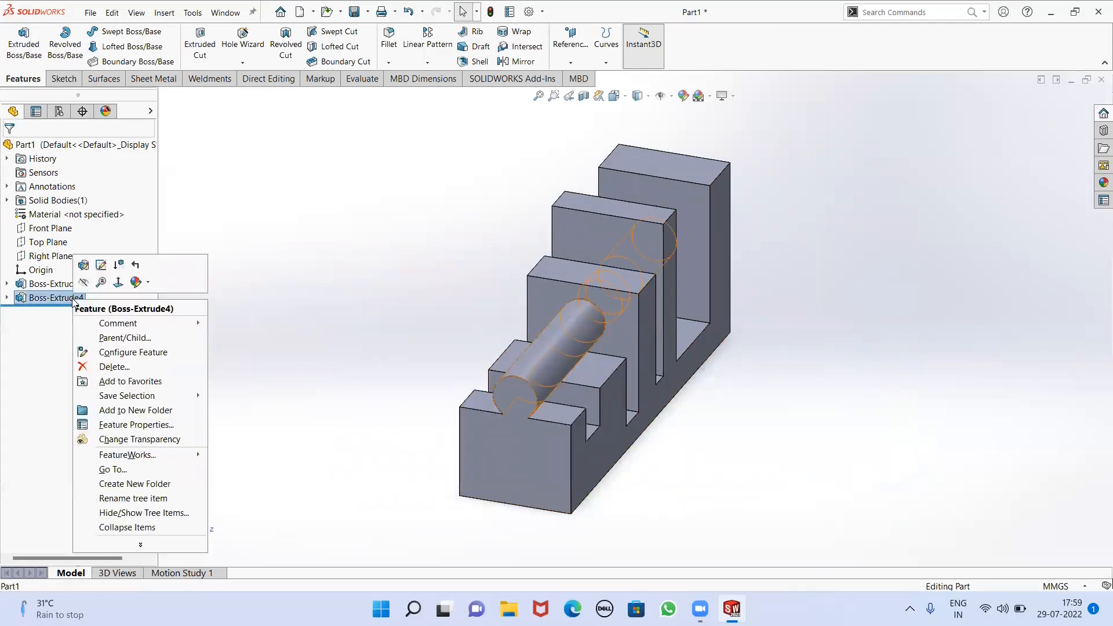
{"action": "left_click", "coordinate": [84, 265]}
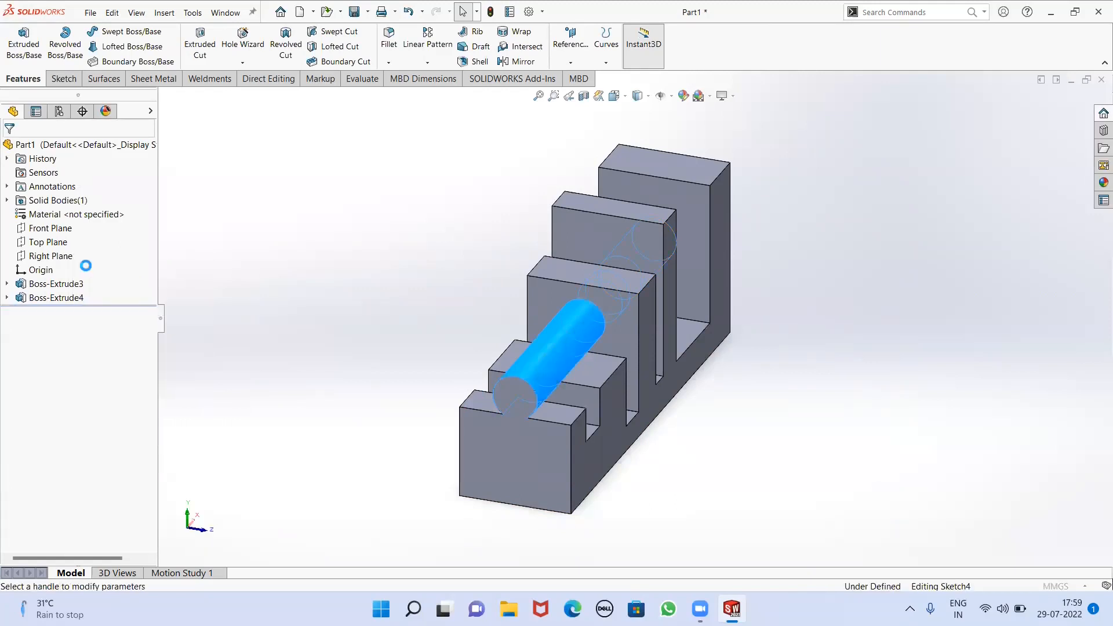
{"action": "middle_click_drag", "start_coordinate": [475, 282], "coordinate": [476, 307]}
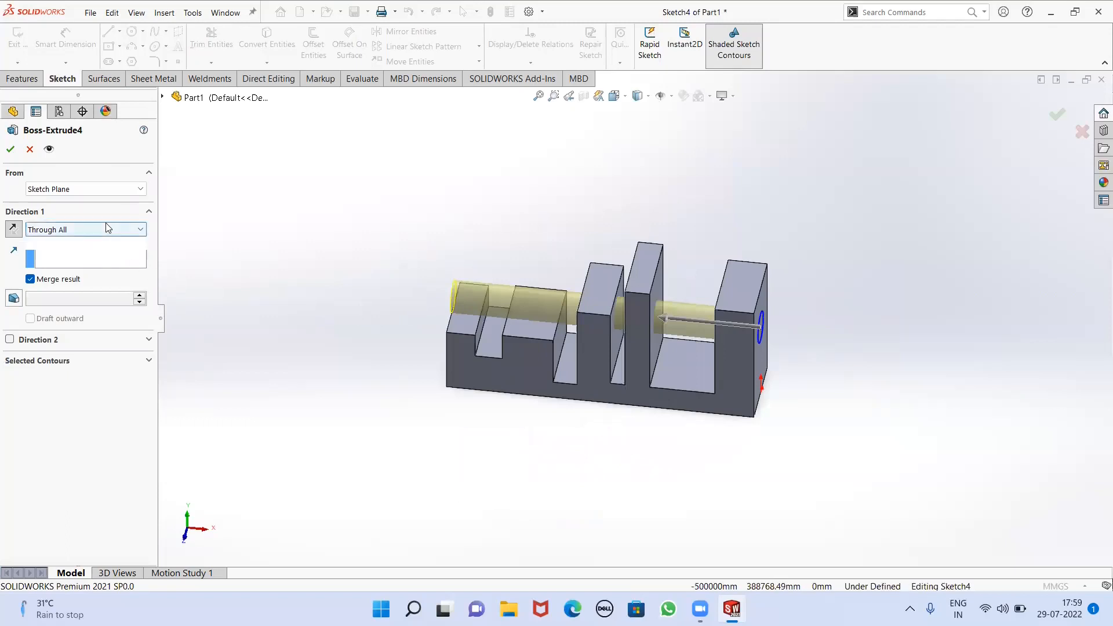
{"action": "left_click", "coordinate": [108, 230]}
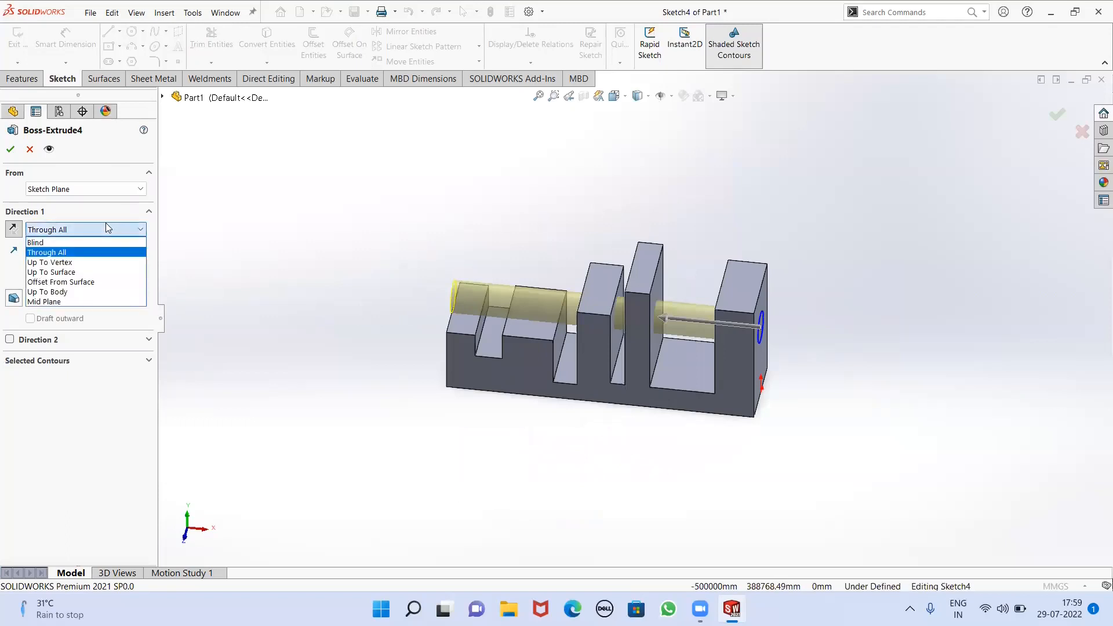
{"action": "left_click", "coordinate": [80, 274]}
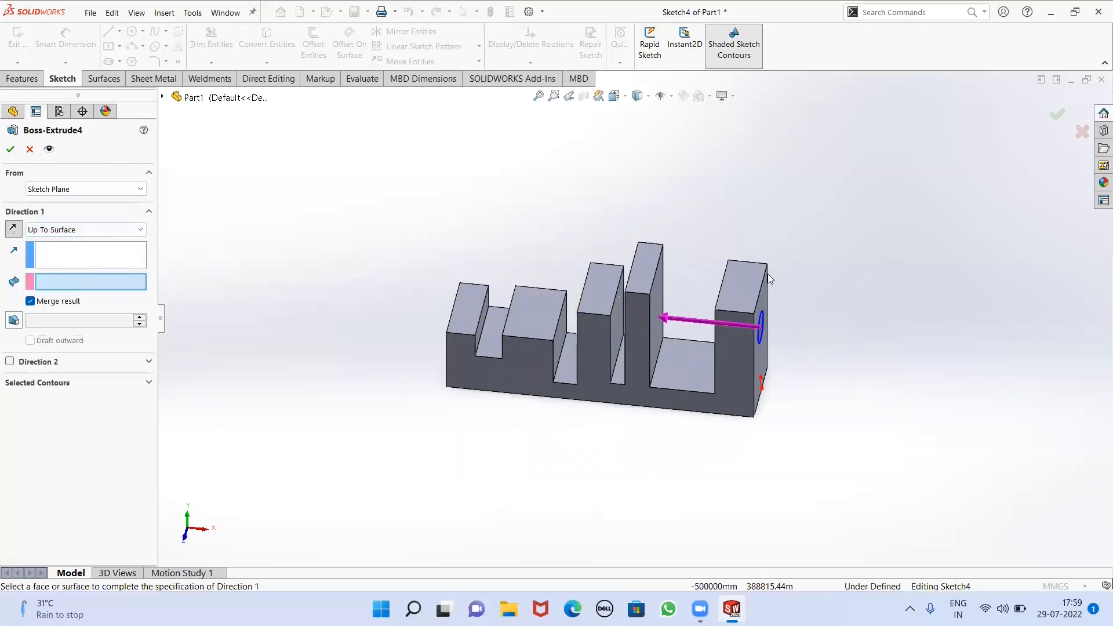
Target the tallest middle pillar's face that looks toward the sketched end block and complete the cylinder extrude
{"action": "scroll", "coordinate": [729, 265], "scroll_direction": "down", "scroll_amount": 2}
{"action": "scroll", "coordinate": [653, 293], "scroll_direction": "up", "scroll_amount": 2}
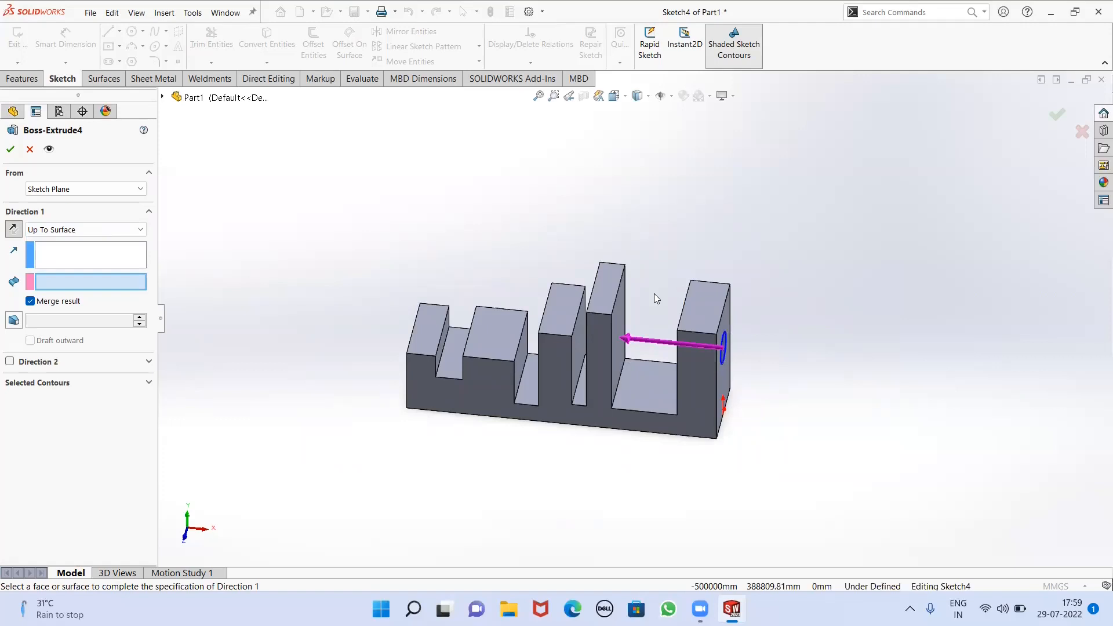
{"action": "middle_click_drag", "start_coordinate": [643, 319], "coordinate": [646, 250]}
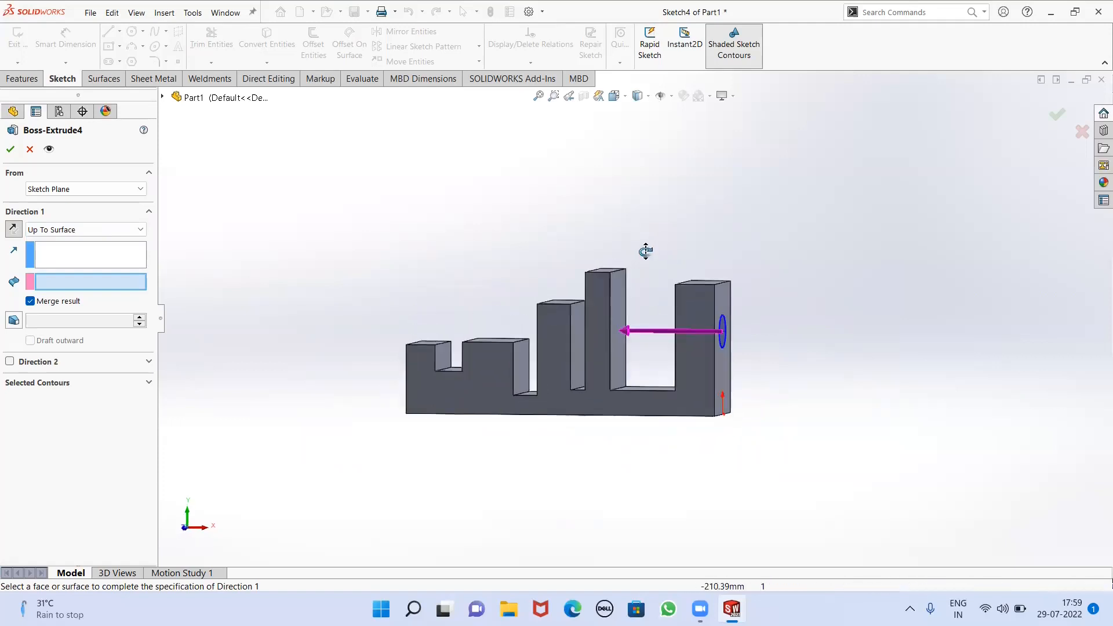
{"action": "scroll", "coordinate": [641, 268], "scroll_direction": "down", "scroll_amount": 5}
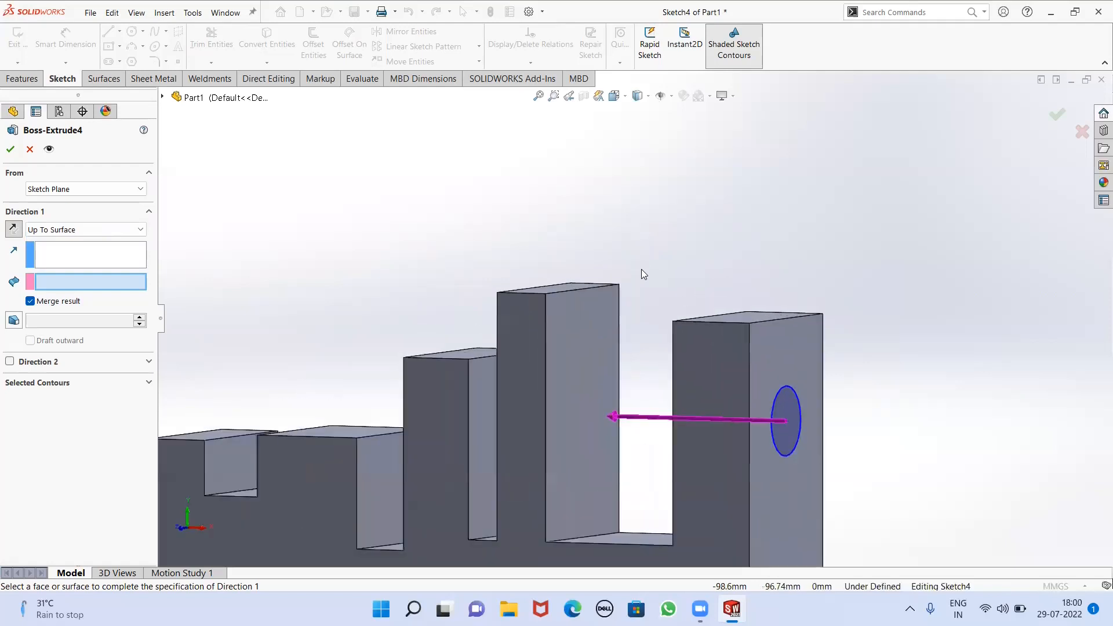
{"action": "left_click", "coordinate": [581, 342]}
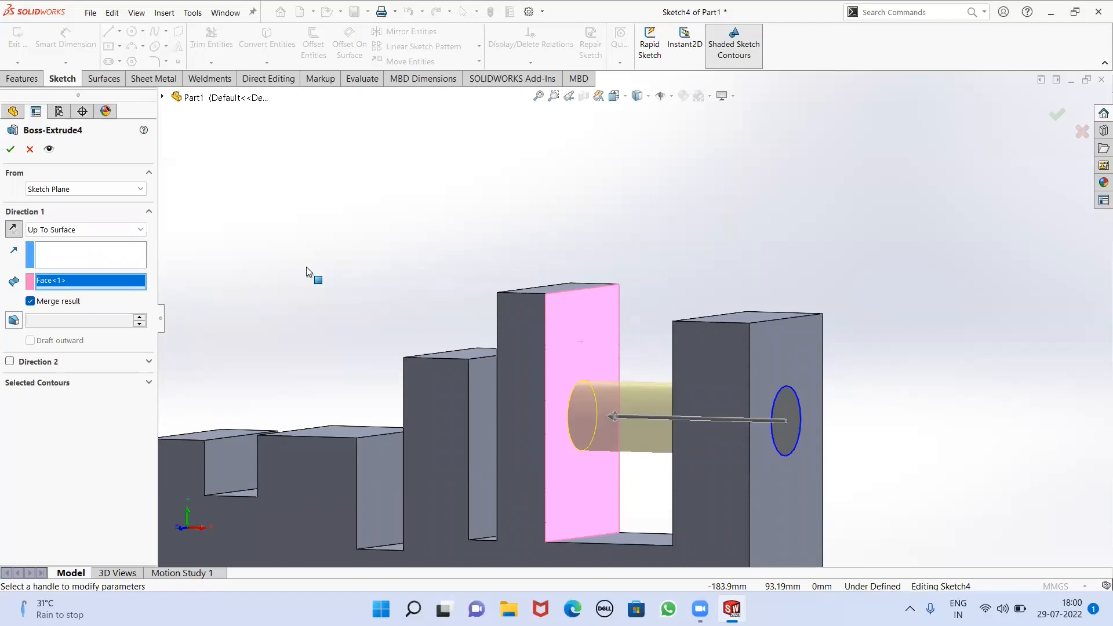
{"action": "left_click", "coordinate": [10, 149]}
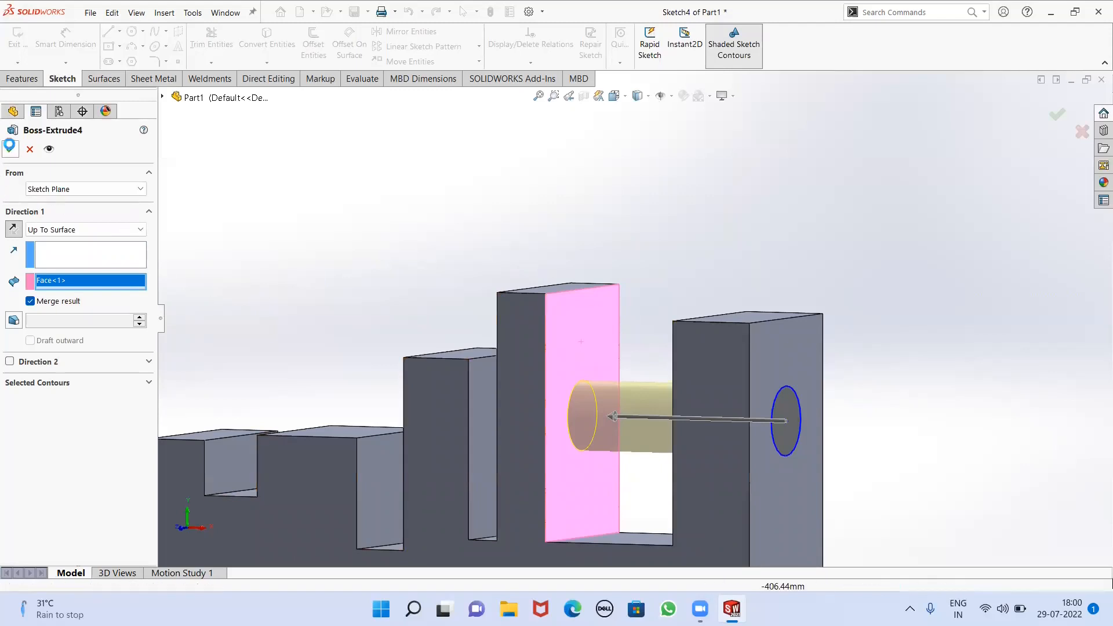
{"action": "mouse_move", "coordinate": [528, 374]}
{"action": "middle_mouse_down"}
{"action": "mouse_move", "coordinate": [593, 374]}
{"action": "mouse_move", "coordinate": [520, 391]}
{"action": "middle_mouse_up"}
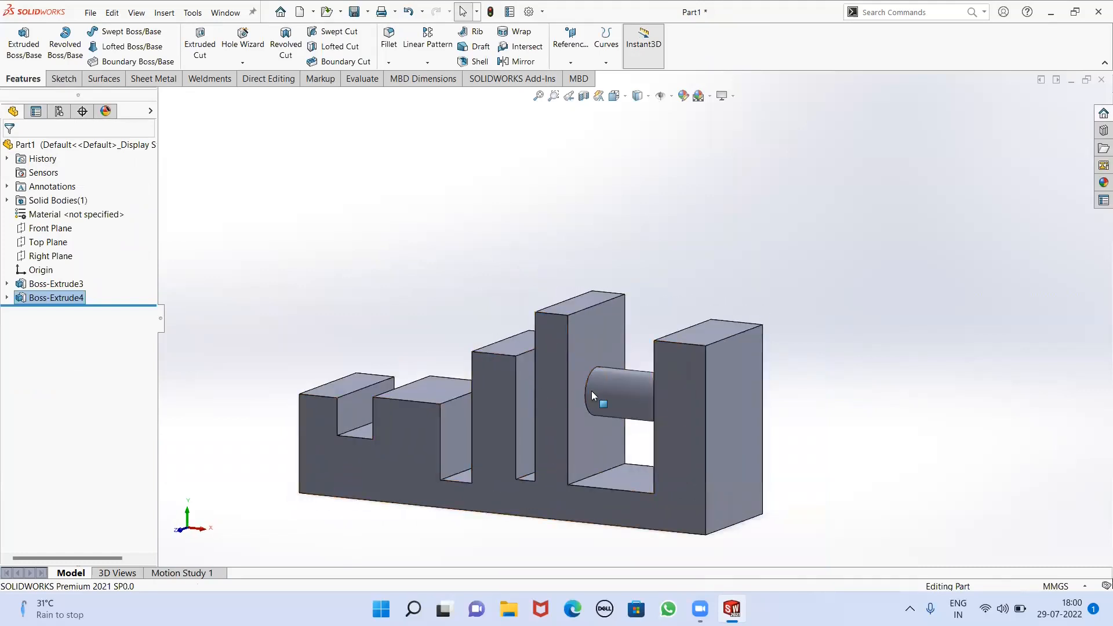
Edit the cylinder's extrude to Offset From Surface, stopping 10 mm short of the tallest middle pillar's face
{"action": "right_click", "coordinate": [62, 300]}
{"action": "left_click", "coordinate": [70, 267]}
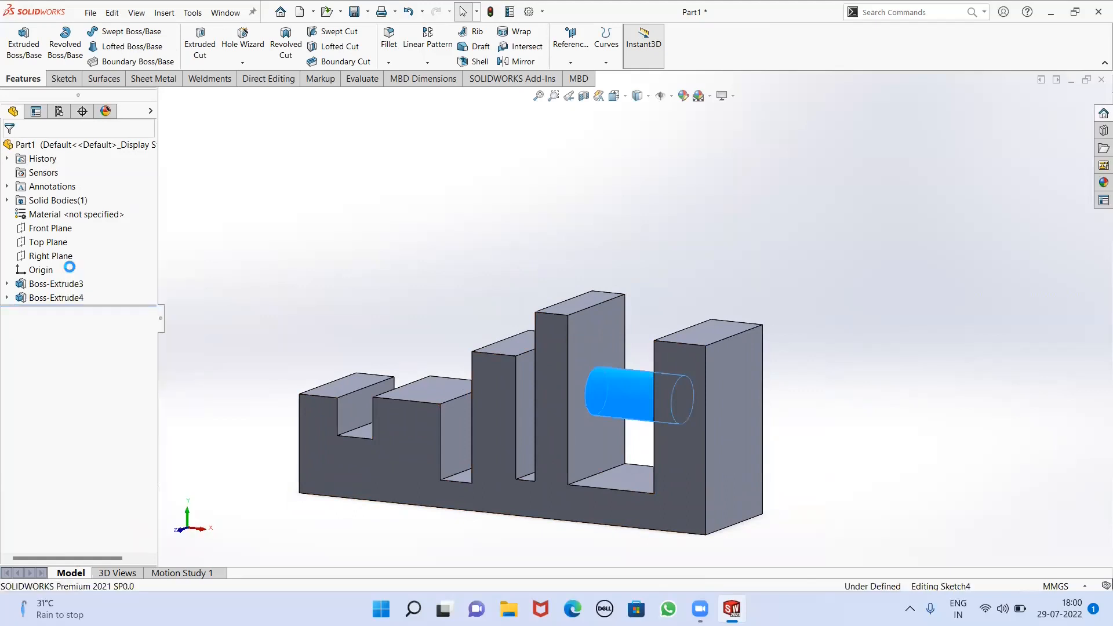
{"action": "left_click", "coordinate": [68, 230]}
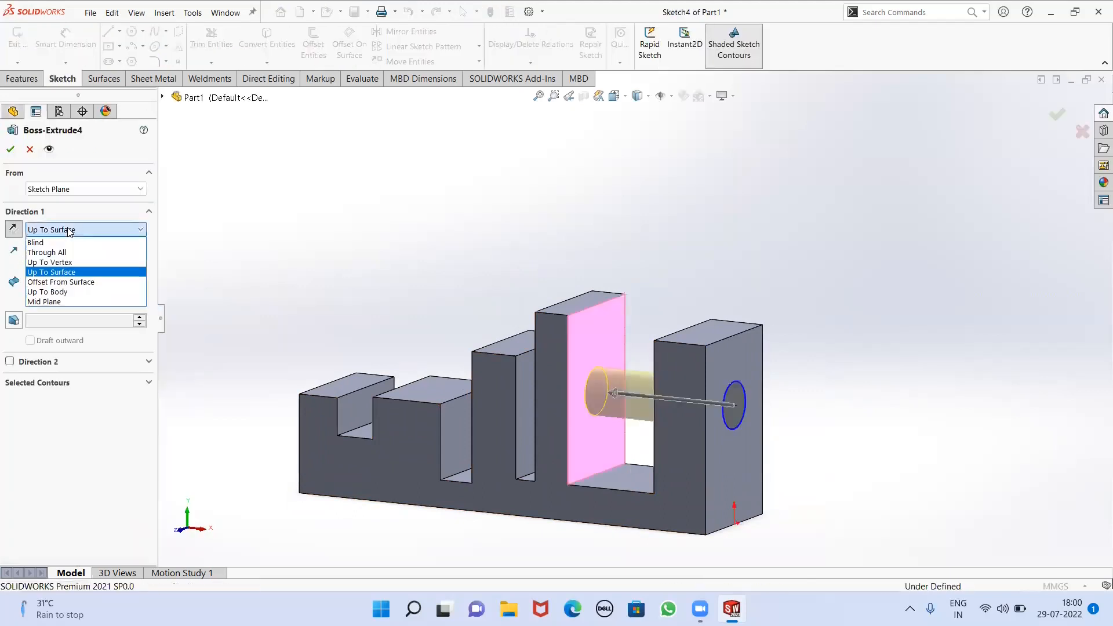
{"action": "left_click", "coordinate": [67, 284]}
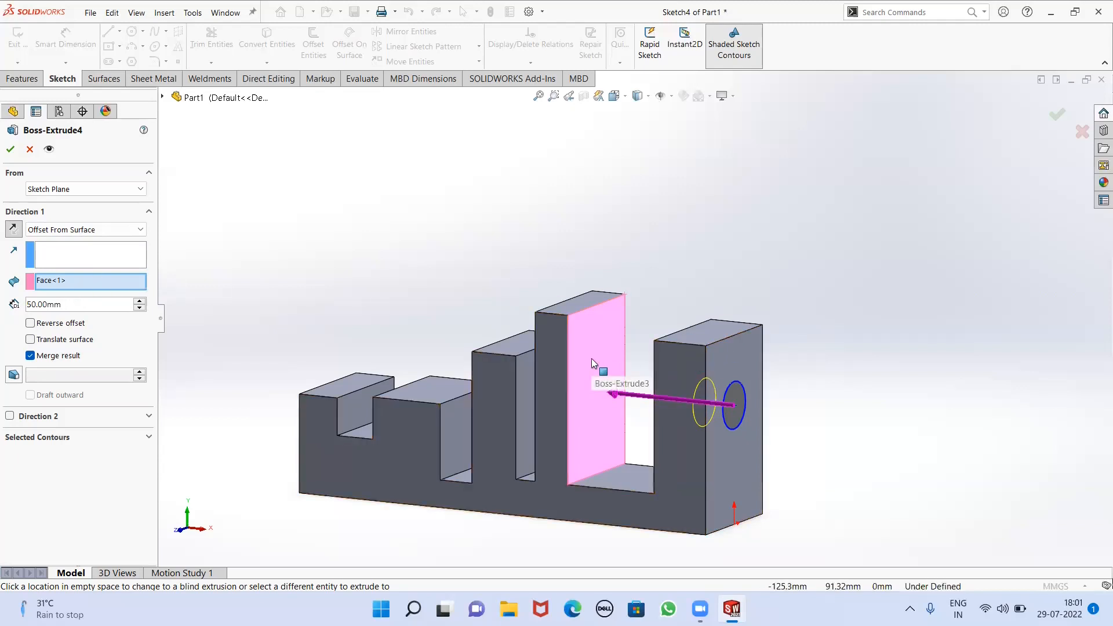
{"action": "left_click_drag", "start_coordinate": [74, 302], "coordinate": [7, 300]}
{"action": "type", "text": "10"}
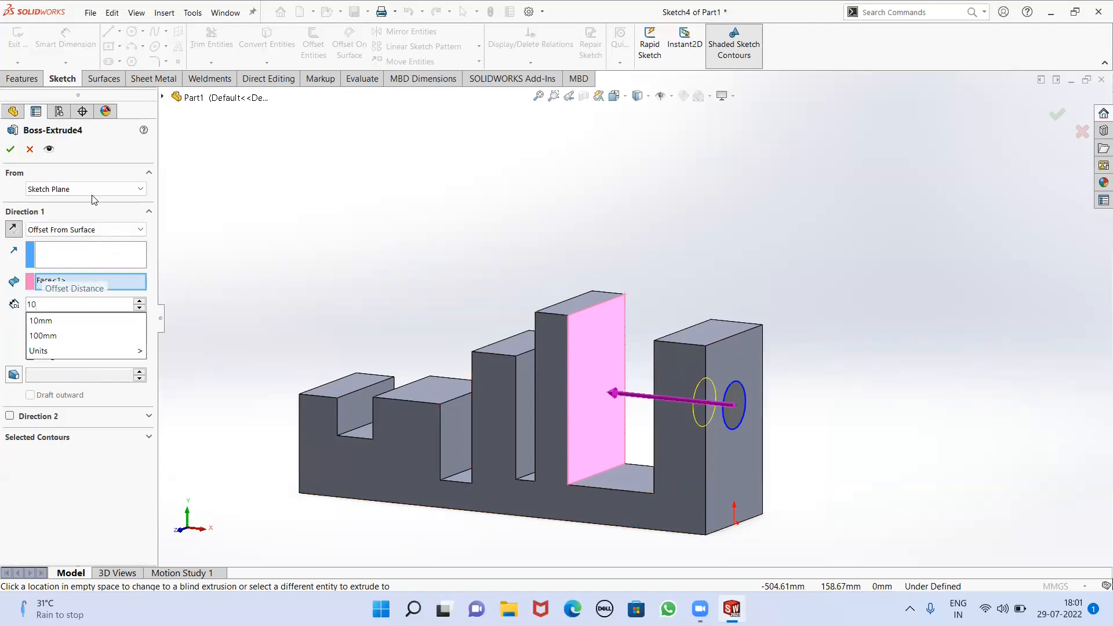
{"action": "key", "text": "Return"}
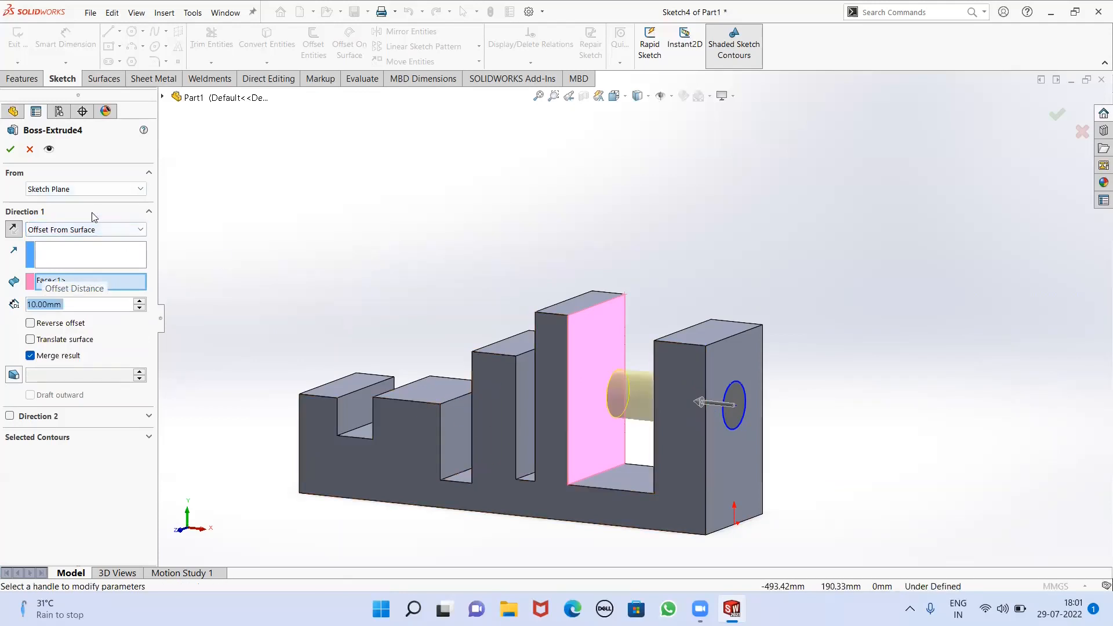
{"action": "left_click", "coordinate": [34, 323]}
{"action": "left_click", "coordinate": [32, 323]}
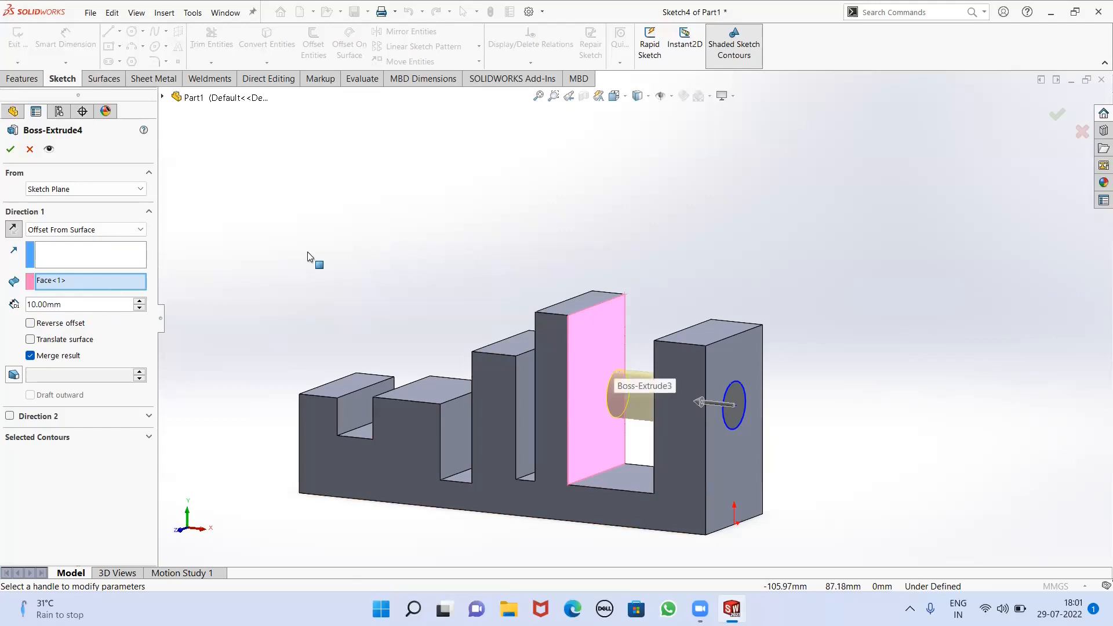
{"action": "left_click", "coordinate": [11, 149]}
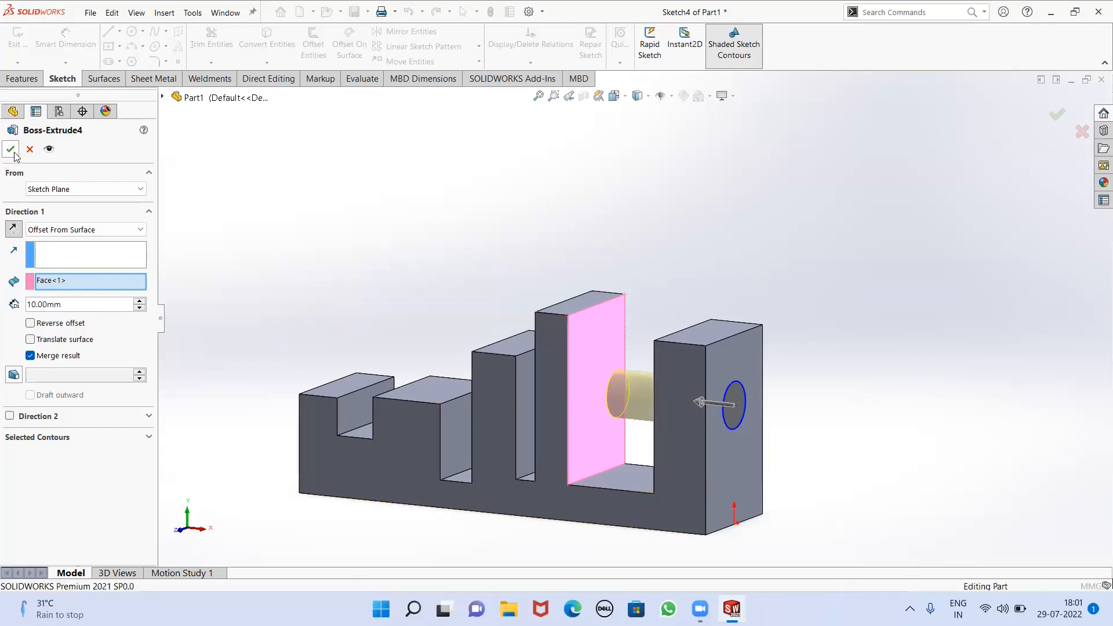
Reopen the cylinder's extrude and reverse its offset so the cylinder passes beyond the target pillar face
{"action": "middle_click_drag", "start_coordinate": [546, 358], "coordinate": [621, 375]}
{"action": "scroll", "coordinate": [645, 409], "scroll_direction": "down", "scroll_amount": 3}
{"action": "scroll", "coordinate": [628, 400], "scroll_direction": "up", "scroll_amount": 2}
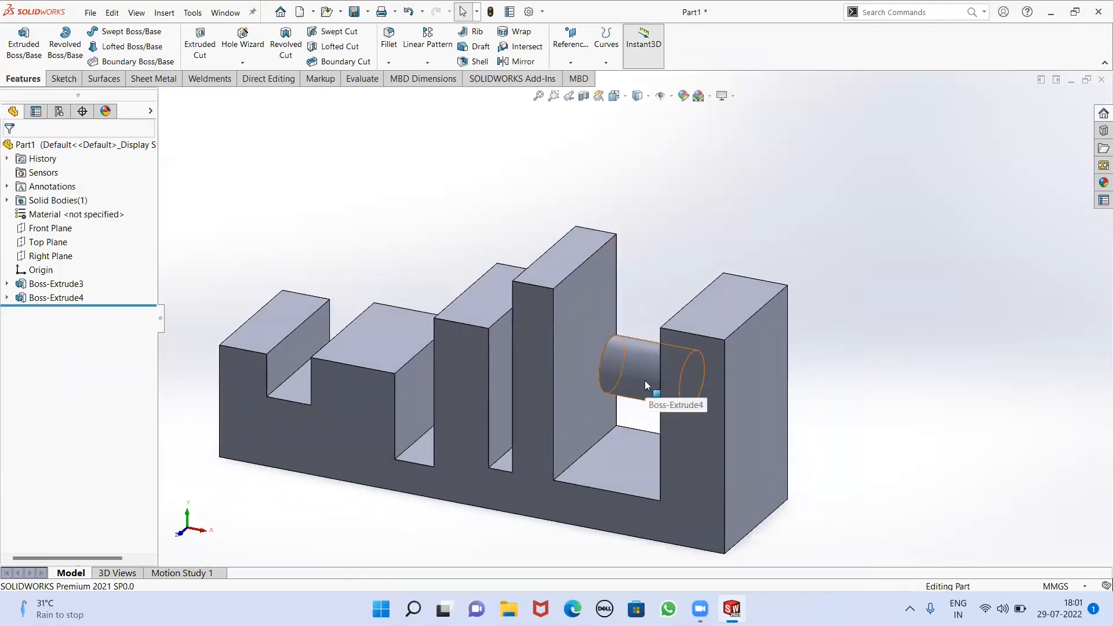
{"action": "scroll", "coordinate": [571, 374], "scroll_direction": "down", "scroll_amount": 3}
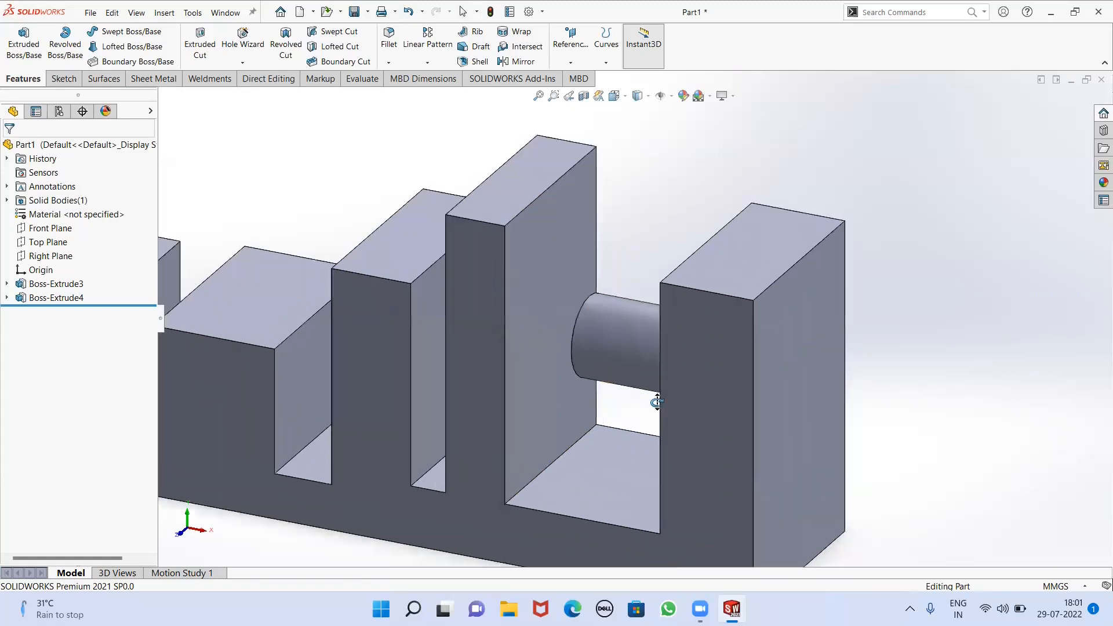
{"action": "middle_click_drag", "start_coordinate": [571, 374], "coordinate": [613, 334]}
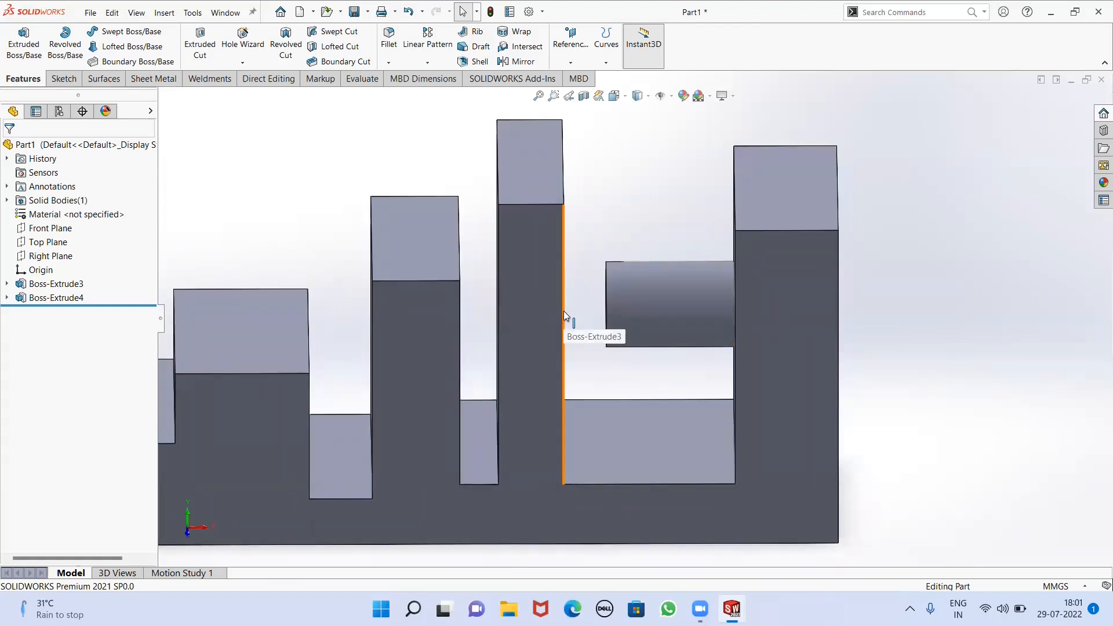
{"action": "middle_click_drag", "start_coordinate": [576, 273], "coordinate": [235, 303]}
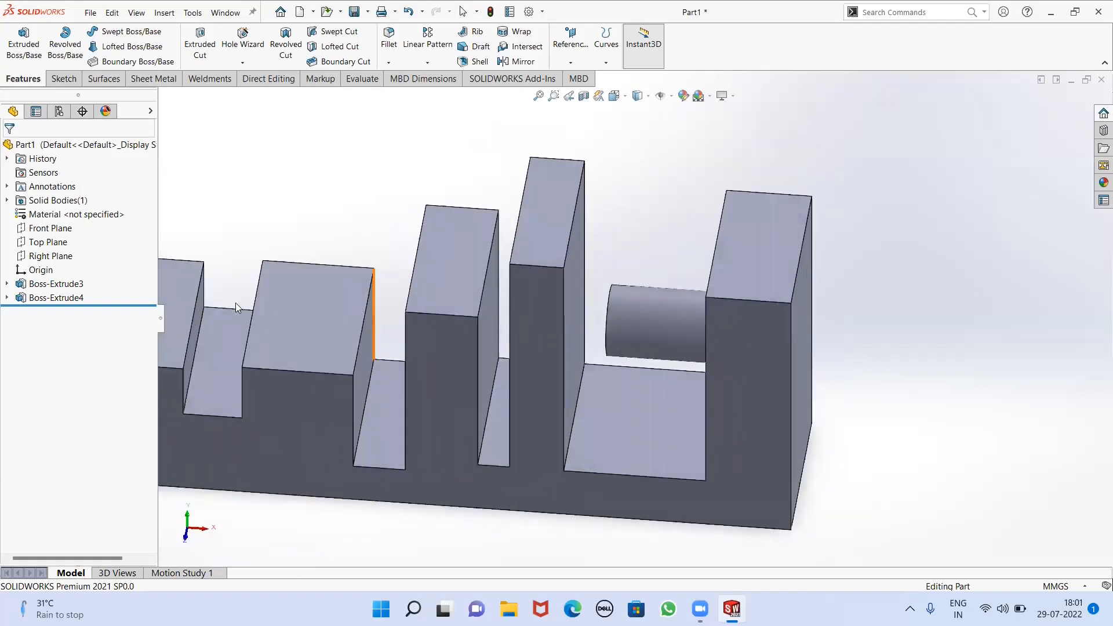
{"action": "right_click", "coordinate": [58, 299]}
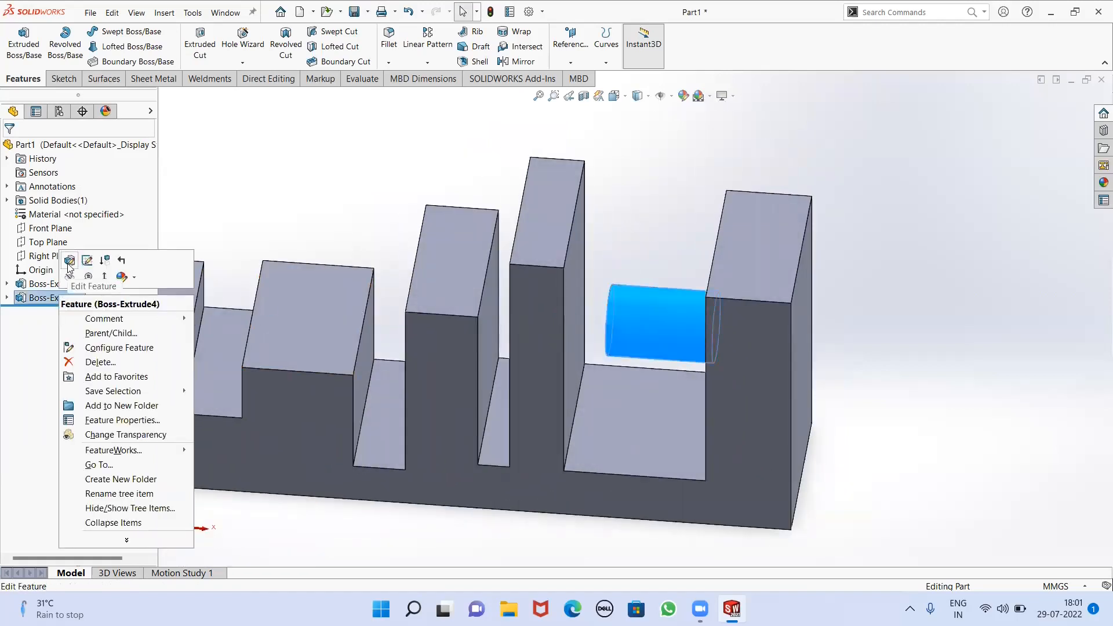
{"action": "left_click", "coordinate": [69, 260]}
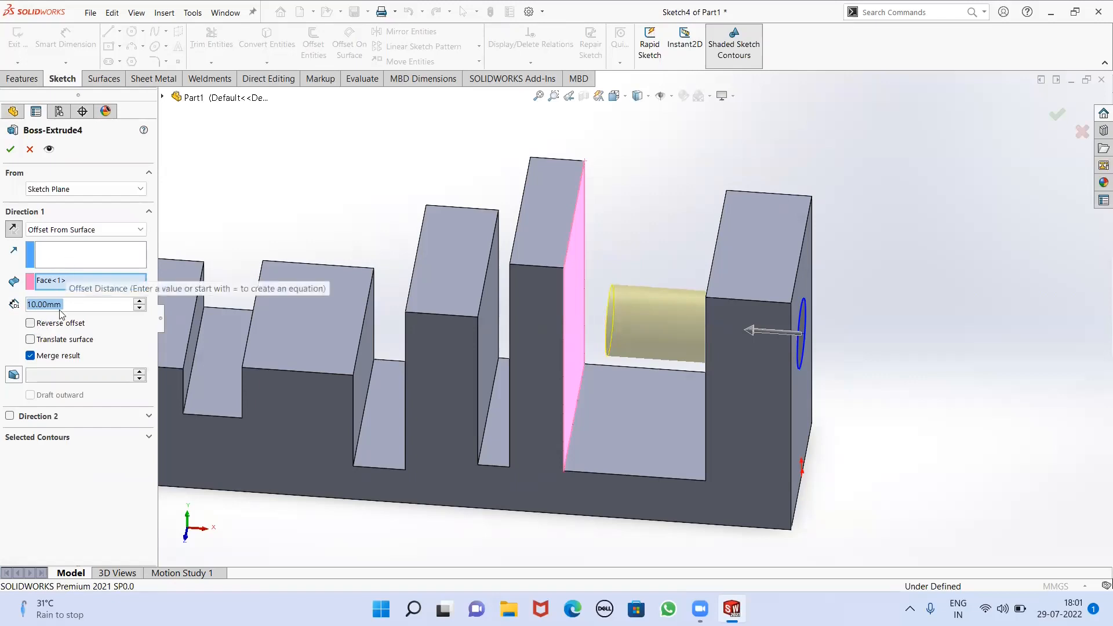
{"action": "left_click", "coordinate": [30, 323]}
{"action": "middle_click_drag", "start_coordinate": [425, 374], "coordinate": [374, 355]}
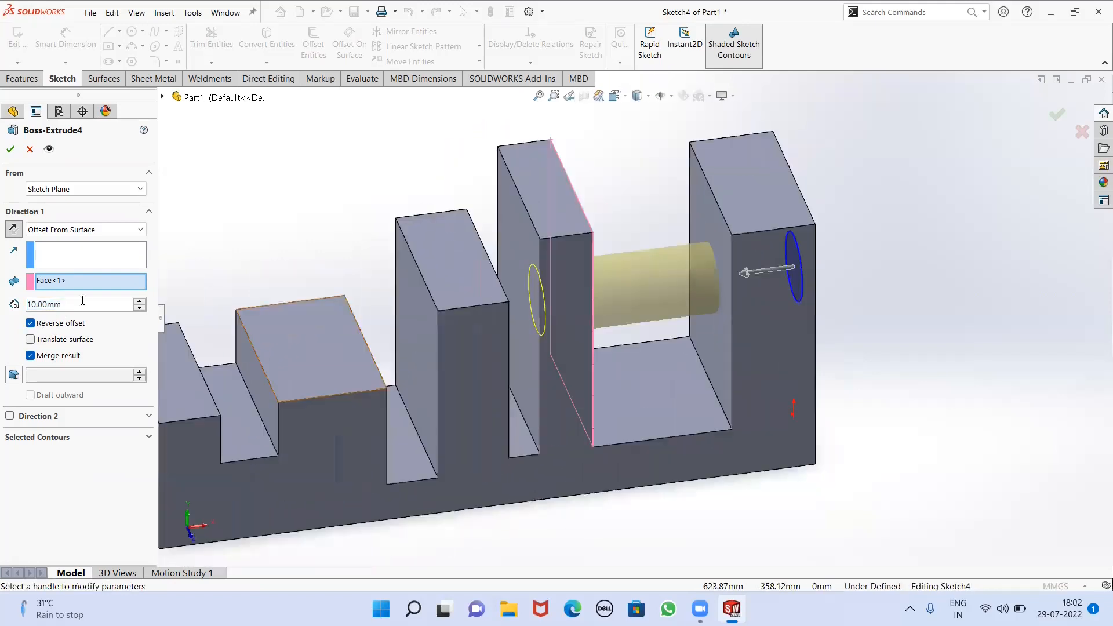
Set the reversed surface offset to 20 mm and complete the cylinder extrude
{"action": "left_click_drag", "start_coordinate": [82, 300], "coordinate": [8, 312]}
{"action": "type", "text": "20"}
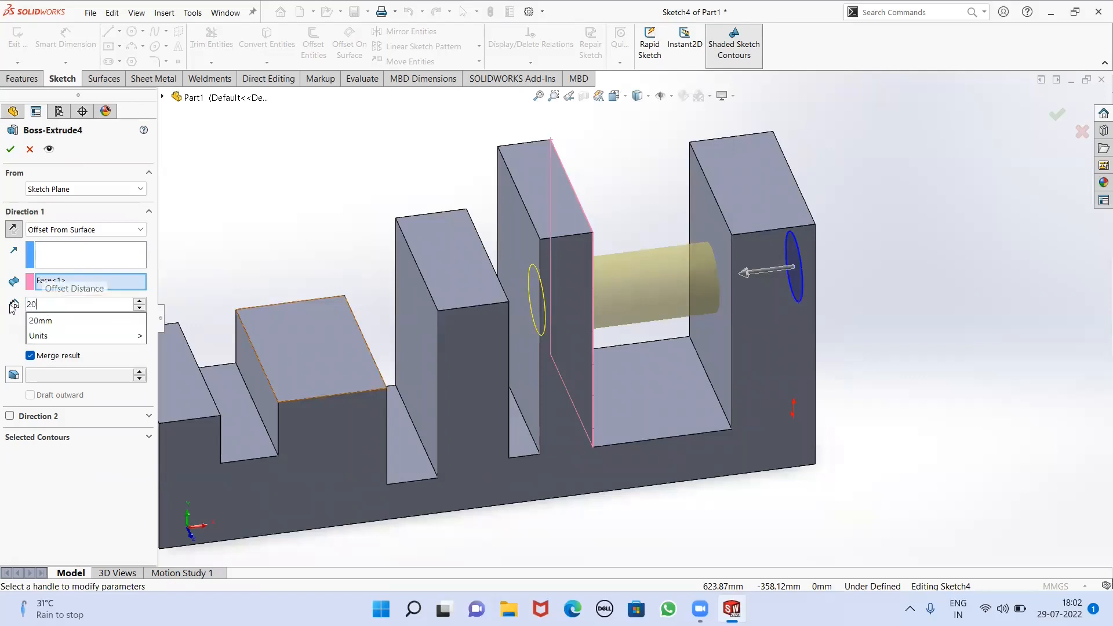
{"action": "key", "text": "Return"}
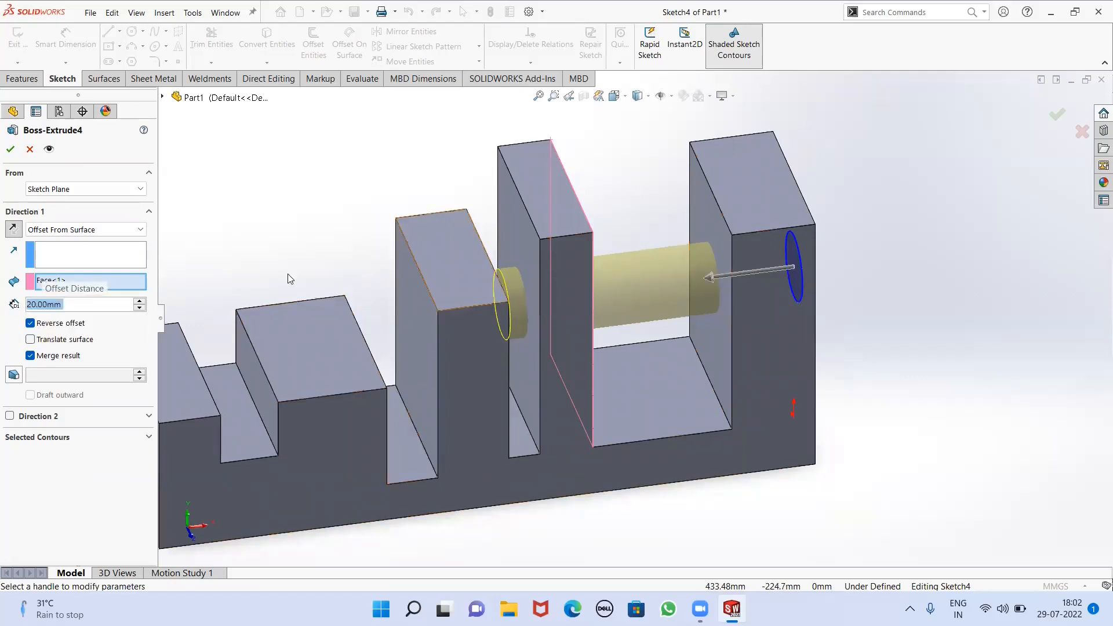
{"action": "mouse_move", "coordinate": [569, 259]}
{"action": "middle_mouse_down"}
{"action": "mouse_move", "coordinate": [543, 259]}
{"action": "mouse_move", "coordinate": [562, 249]}
{"action": "middle_mouse_up"}
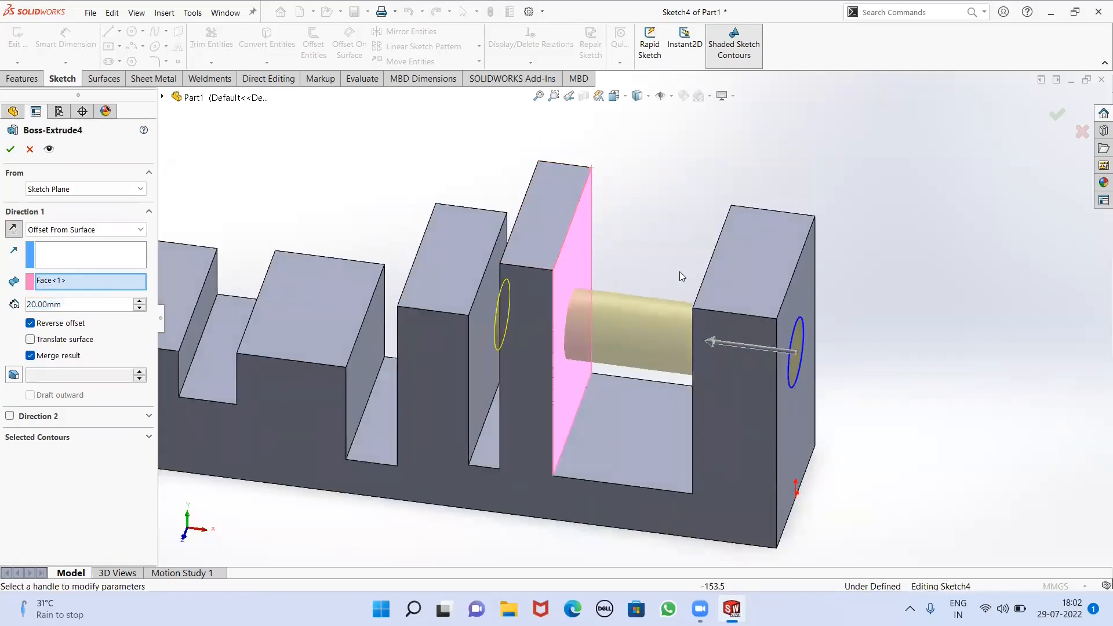
{"action": "middle_click_drag", "start_coordinate": [682, 273], "coordinate": [610, 259]}
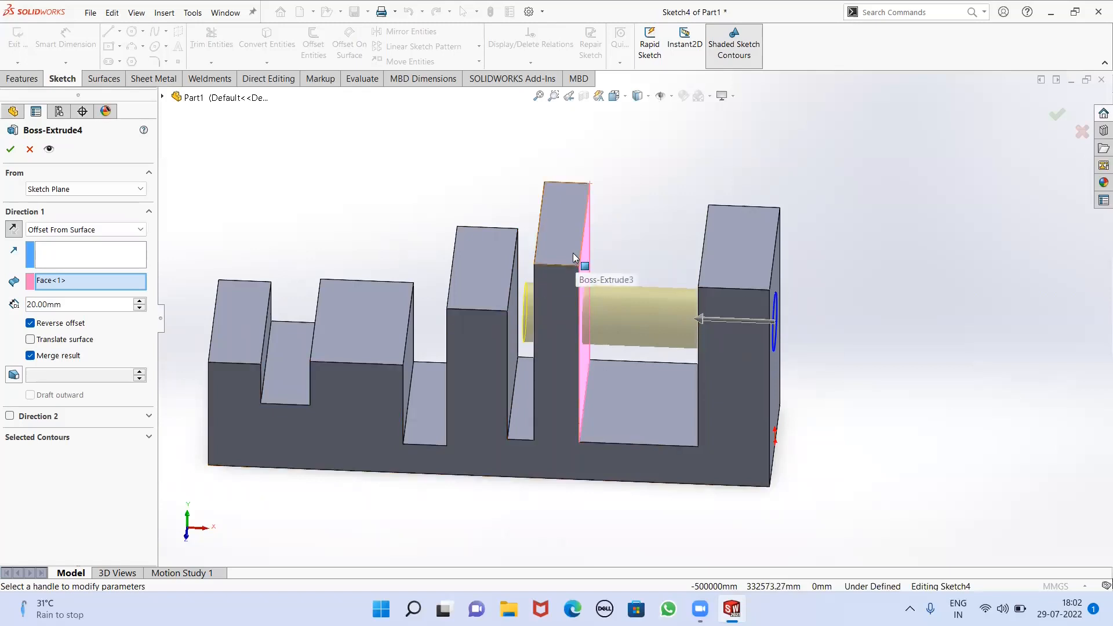
{"action": "left_click", "coordinate": [11, 149]}
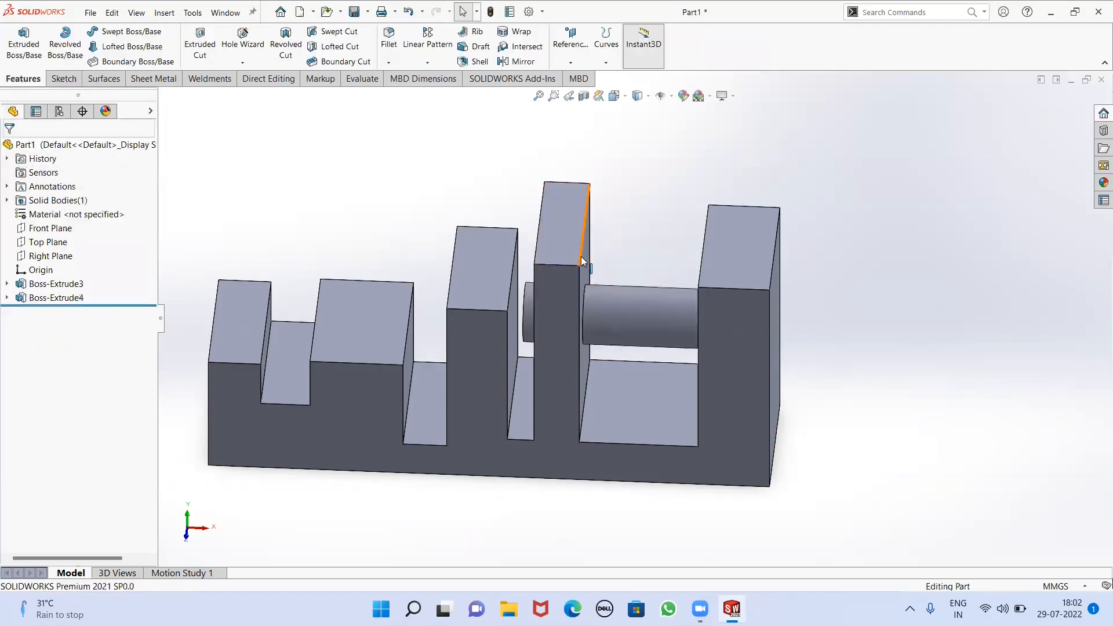
Check the distance between the target pillar face and the cylinder's far end face, then select the cylinder's offset dimension
{"action": "scroll", "coordinate": [589, 266], "scroll_direction": "down", "scroll_amount": 2}
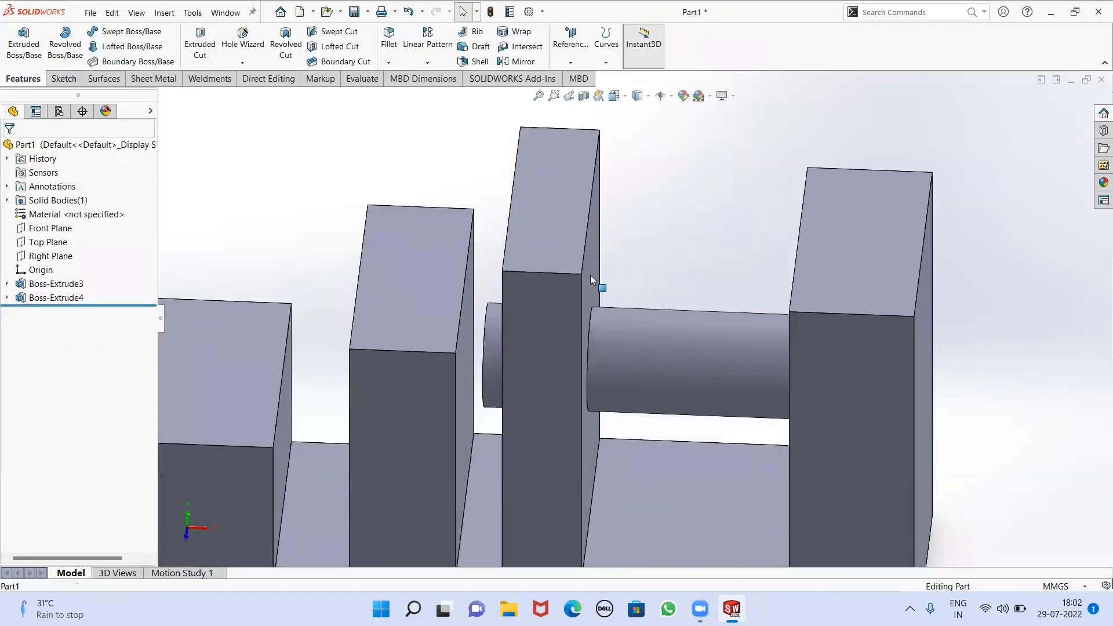
{"action": "left_click", "coordinate": [590, 274]}
{"action": "middle_click_drag", "start_coordinate": [569, 331], "coordinate": [529, 317]}
{"action": "scroll", "coordinate": [520, 356], "scroll_direction": "up", "scroll_amount": 1}
{"action": "scroll", "coordinate": [502, 357], "scroll_direction": "down", "scroll_amount": 2}
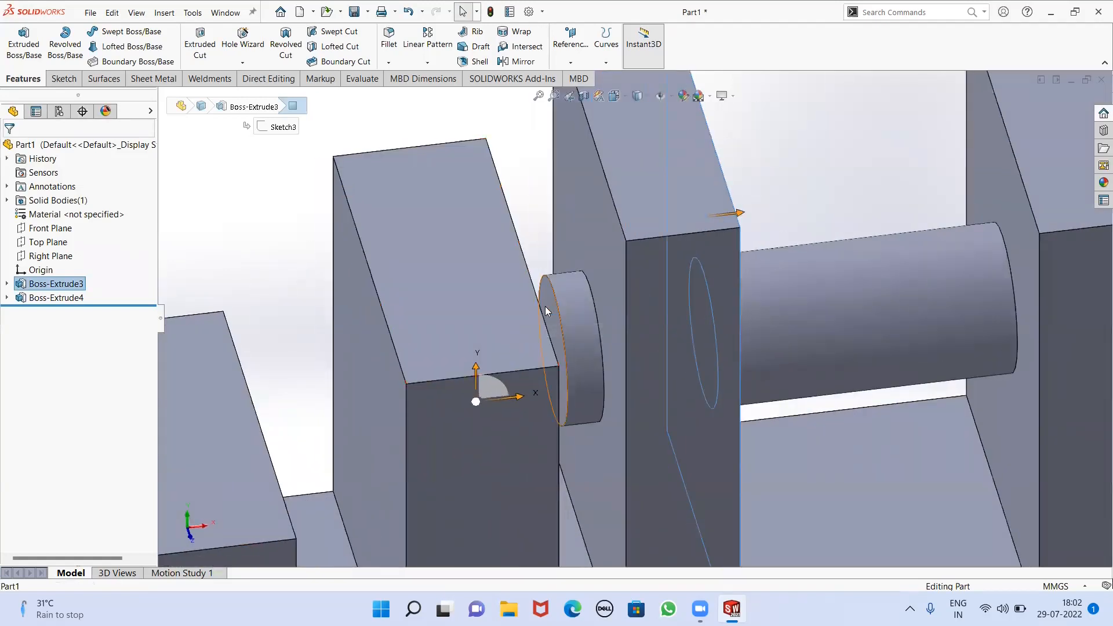
{"action": "left_click", "coordinate": [545, 311], "text": "ctrl"}
{"action": "scroll", "coordinate": [686, 329], "scroll_direction": "up", "scroll_amount": 1}
{"action": "mouse_move", "coordinate": [686, 330]}
{"action": "middle_mouse_down"}
{"action": "mouse_move", "coordinate": [659, 336]}
{"action": "mouse_move", "coordinate": [666, 330]}
{"action": "middle_mouse_up"}
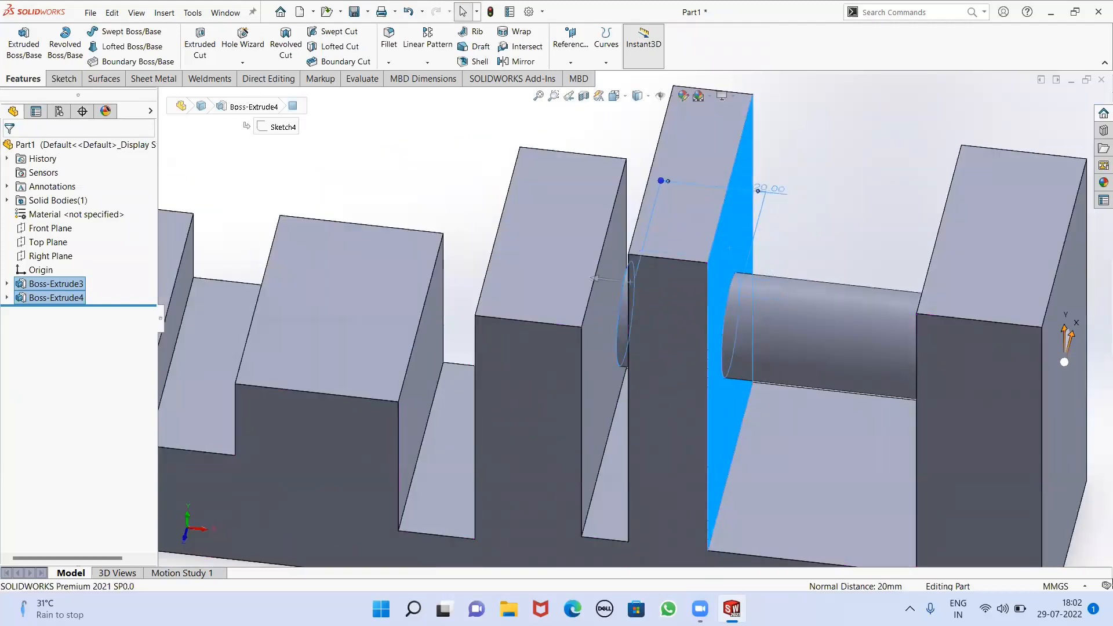
{"action": "left_click", "coordinate": [769, 189]}
{"action": "middle_click_drag", "start_coordinate": [752, 244], "coordinate": [716, 350]}
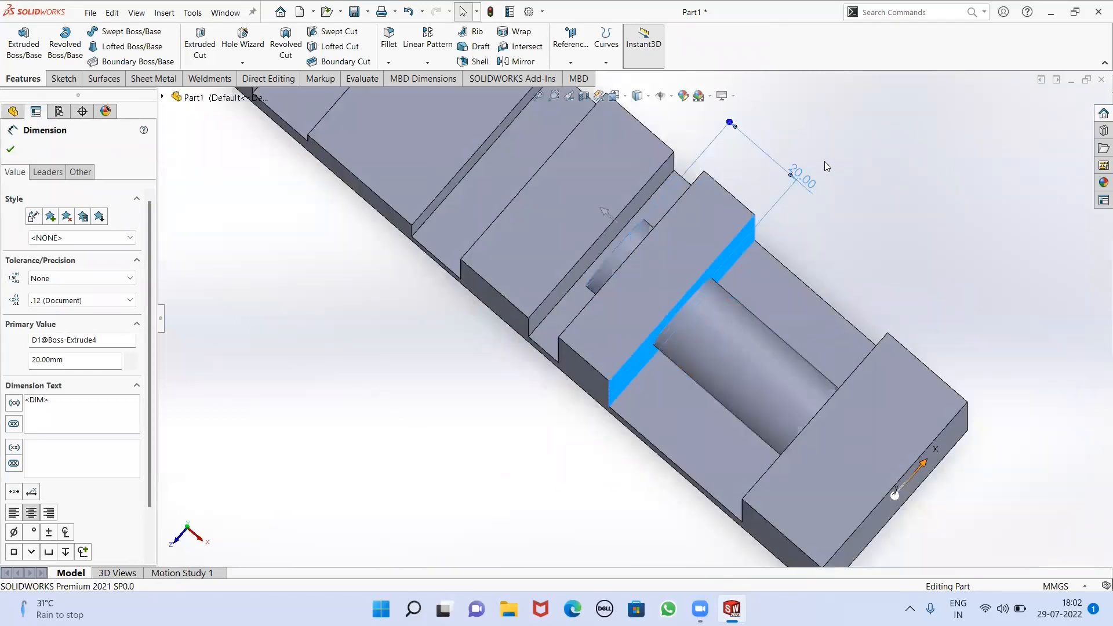
Examine the cylinder's offset dimension against the target pillar face and close the dimension's properties
{"action": "middle_click_drag", "start_coordinate": [766, 270], "coordinate": [704, 305]}
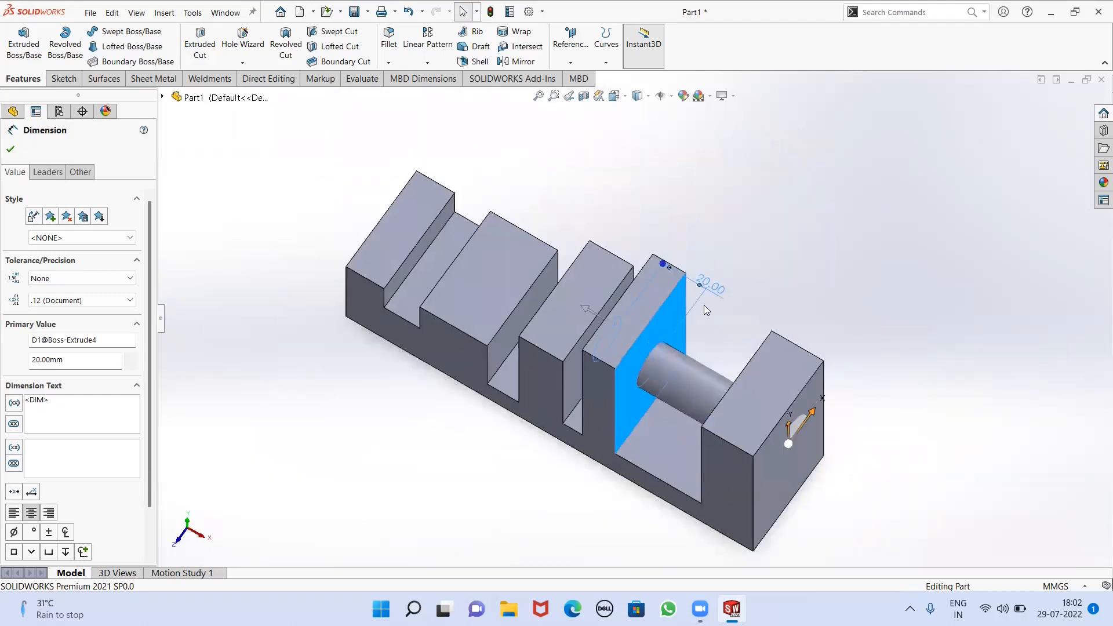
{"action": "scroll", "coordinate": [703, 305], "scroll_direction": "down", "scroll_amount": 2}
{"action": "left_click", "coordinate": [11, 149]}
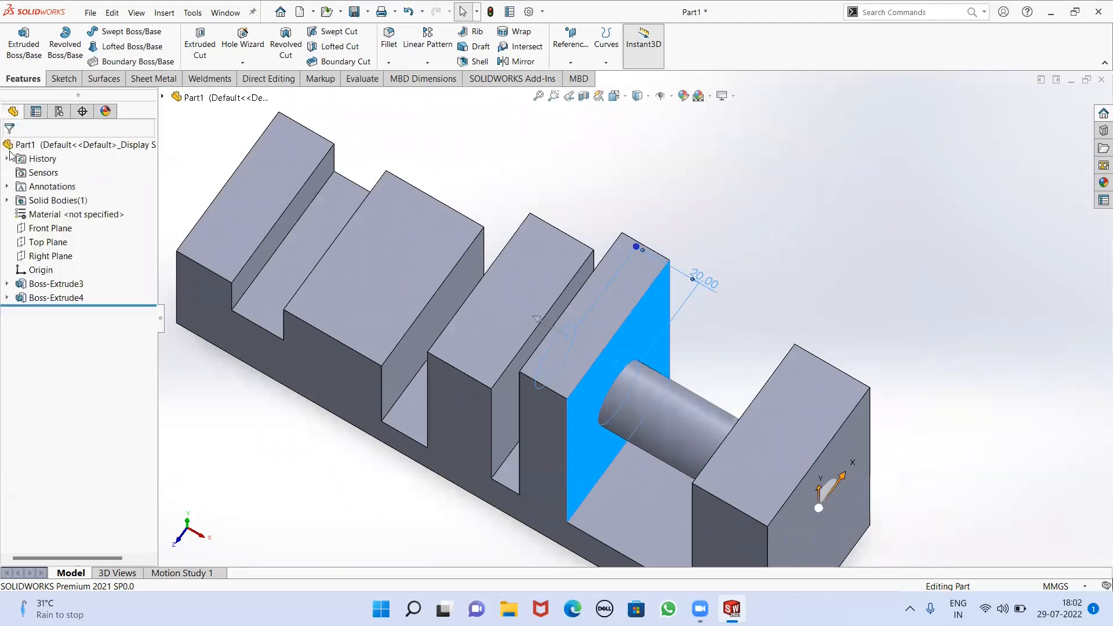
{"action": "scroll", "coordinate": [225, 393], "scroll_direction": "up", "scroll_amount": 1}
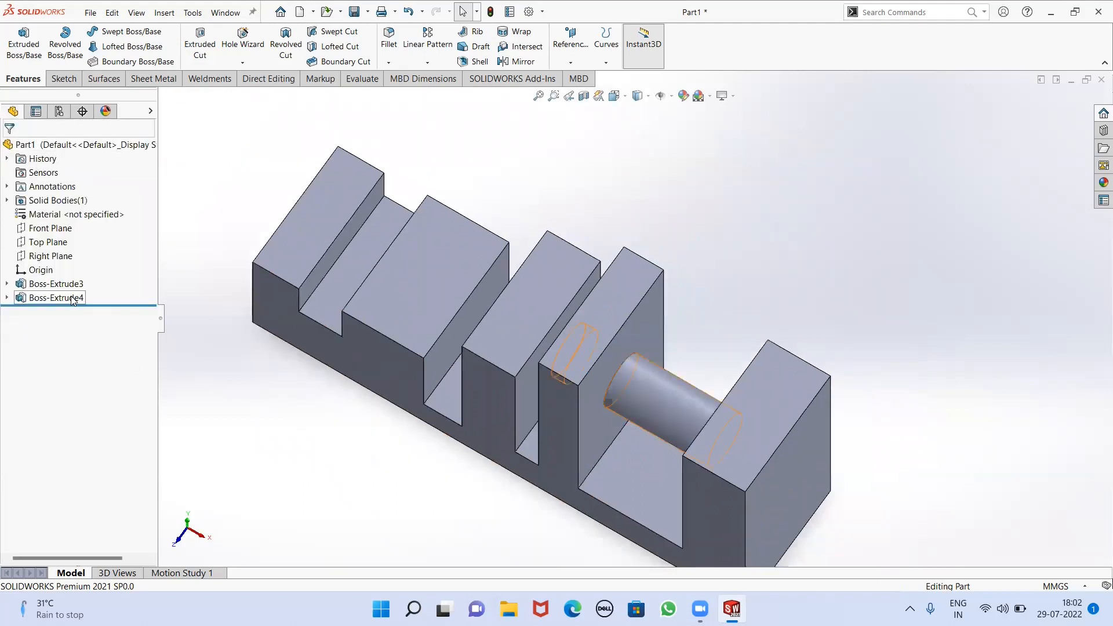
{"action": "right_click", "coordinate": [73, 299]}
{"action": "left_click", "coordinate": [80, 261]}
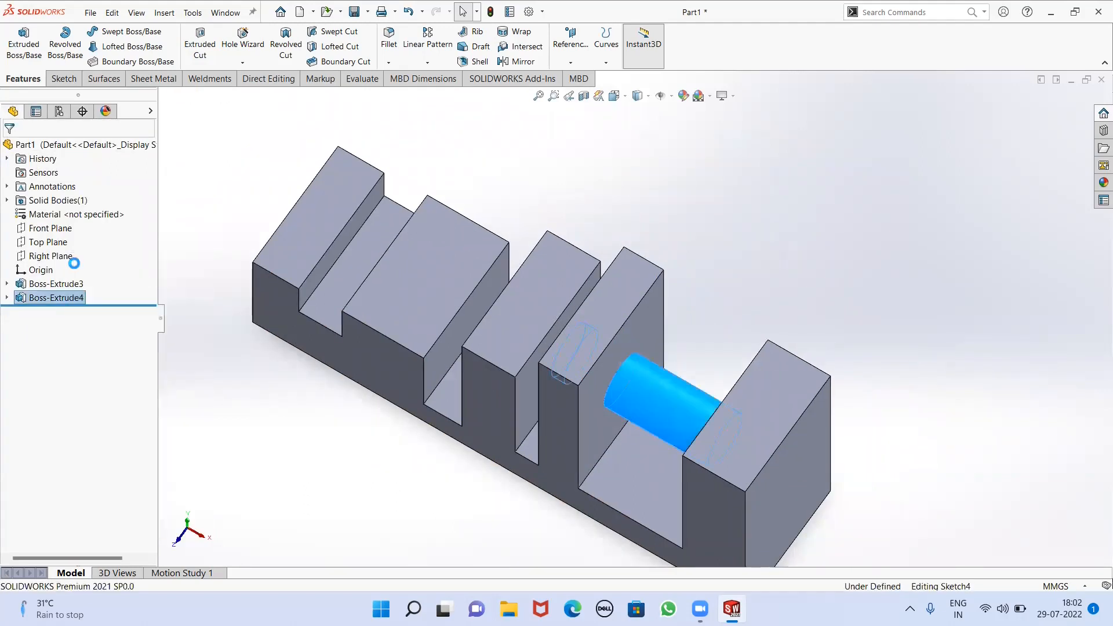
{"action": "left_click", "coordinate": [29, 149]}
Sketch a circle about 16.8 mm in diameter on the middle pillar's face toward the low blocks, centred about 37.2 mm above the origin
{"action": "scroll", "coordinate": [333, 408], "scroll_direction": "up", "scroll_amount": 1}
{"action": "middle_click_drag", "start_coordinate": [333, 413], "coordinate": [609, 323]}
{"action": "left_click", "coordinate": [608, 321]}
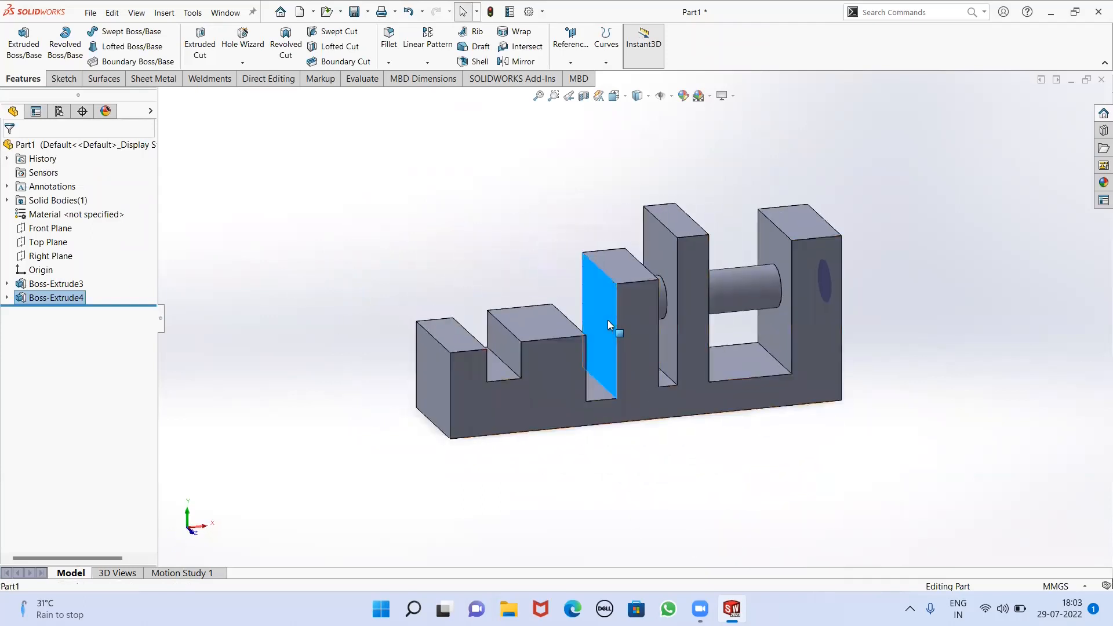
{"action": "right_click", "coordinate": [607, 321]}
{"action": "left_click", "coordinate": [633, 306]}
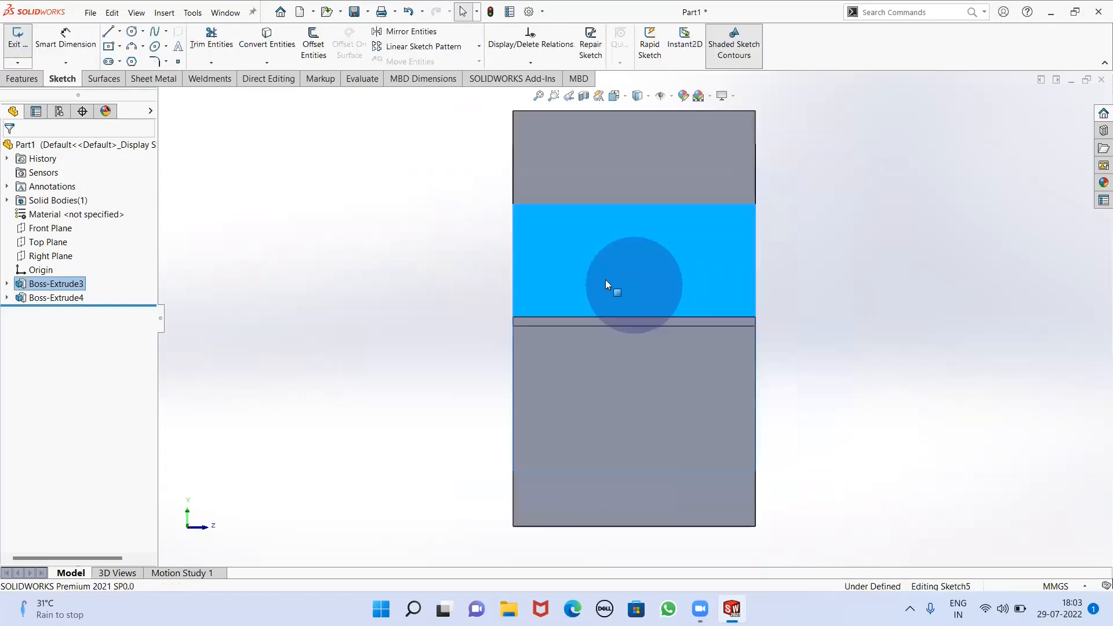
{"action": "left_click", "coordinate": [132, 33]}
{"action": "left_click", "coordinate": [634, 347]}
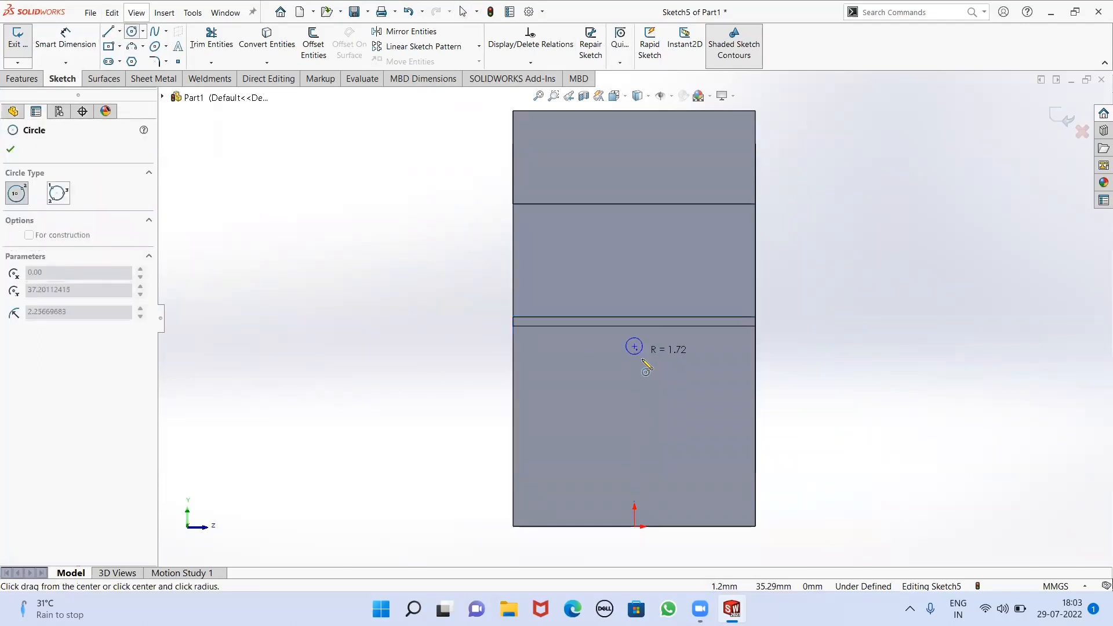
{"action": "left_click", "coordinate": [658, 378]}
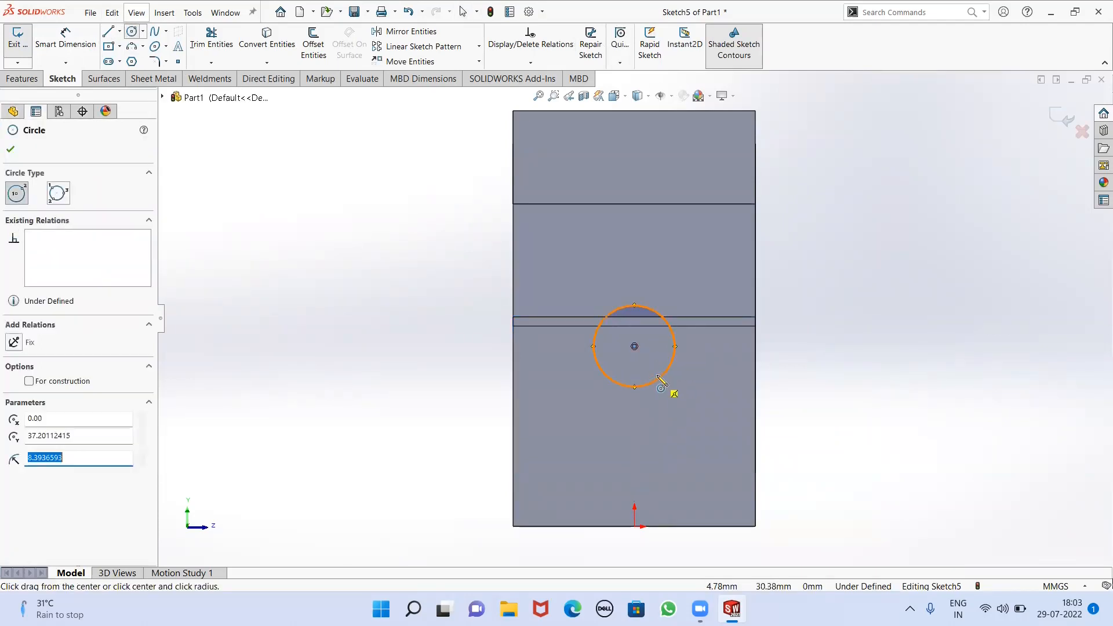
{"action": "left_click", "coordinate": [10, 149]}
Start a boss extrude of the circle and set its start condition to Offset
{"action": "scroll", "coordinate": [525, 287], "scroll_direction": "up", "scroll_amount": 1}
{"action": "middle_click_drag", "start_coordinate": [525, 287], "coordinate": [426, 303]}
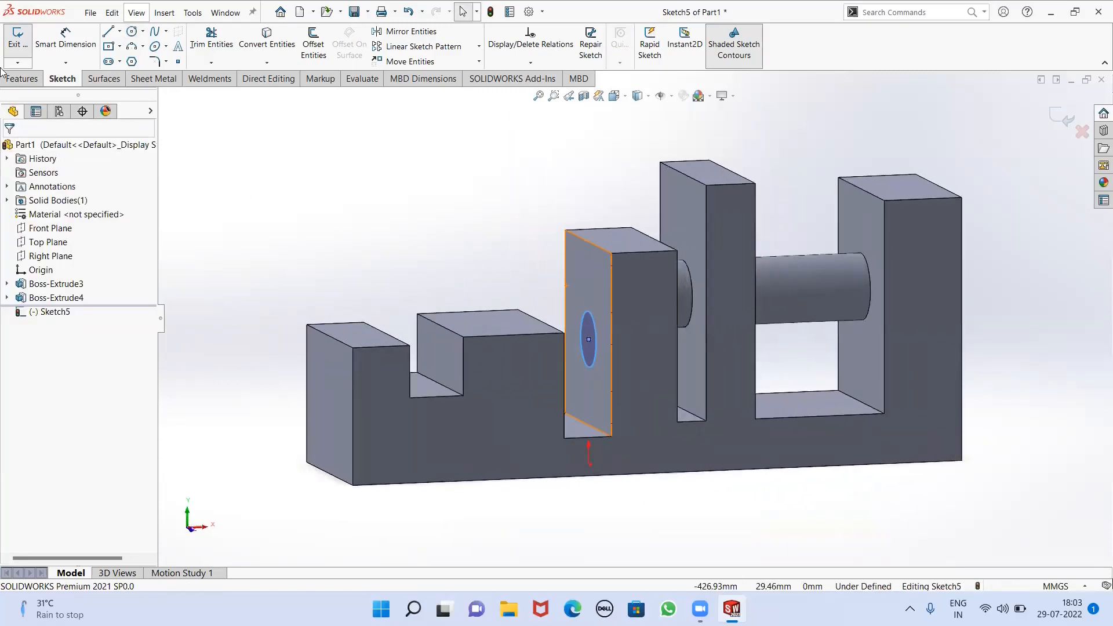
{"action": "left_click", "coordinate": [22, 78]}
{"action": "left_click", "coordinate": [24, 48]}
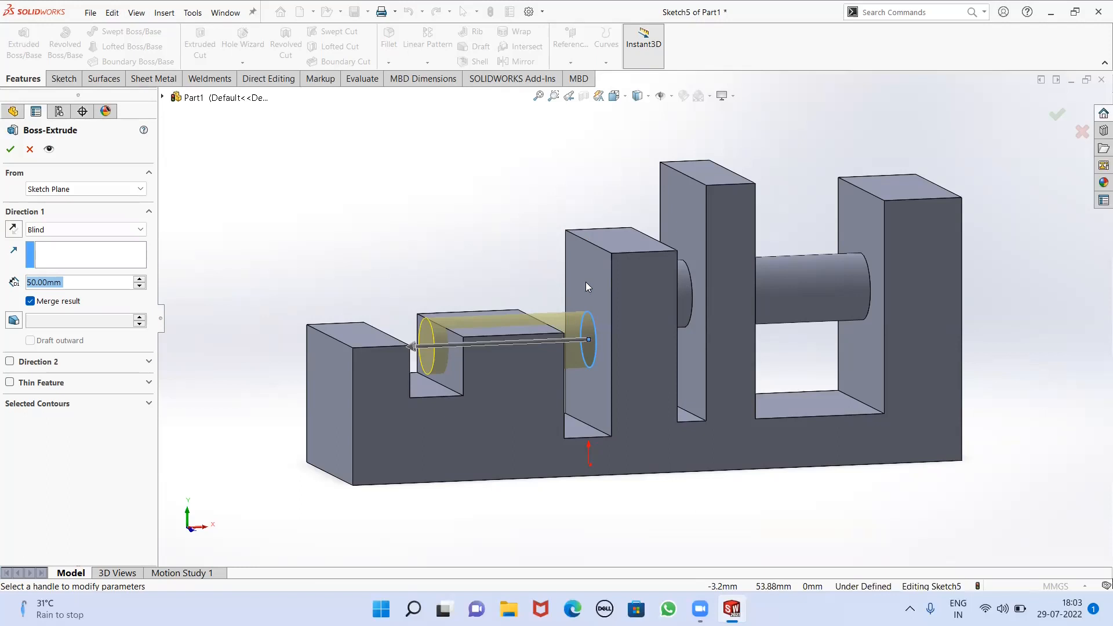
{"action": "left_click", "coordinate": [79, 188]}
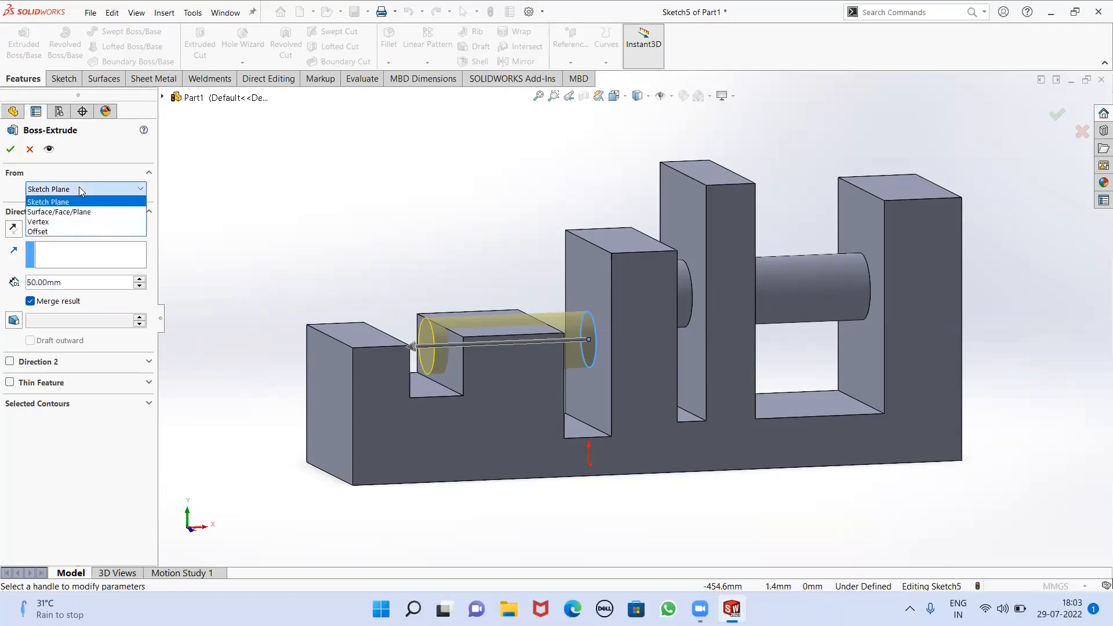
{"action": "left_click", "coordinate": [48, 232]}
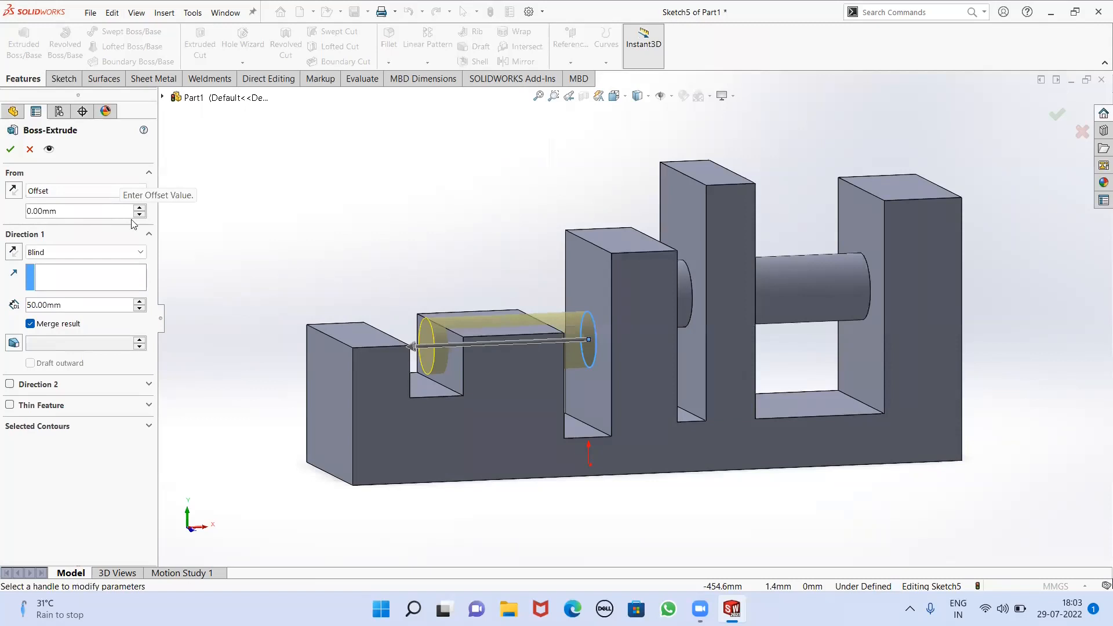
Set the start offset to 5 mm and complete the 50 mm Blind extrude
{"action": "left_click_drag", "start_coordinate": [87, 212], "coordinate": [2, 213]}
{"action": "type", "text": "5"}
{"action": "key", "text": "Return"}
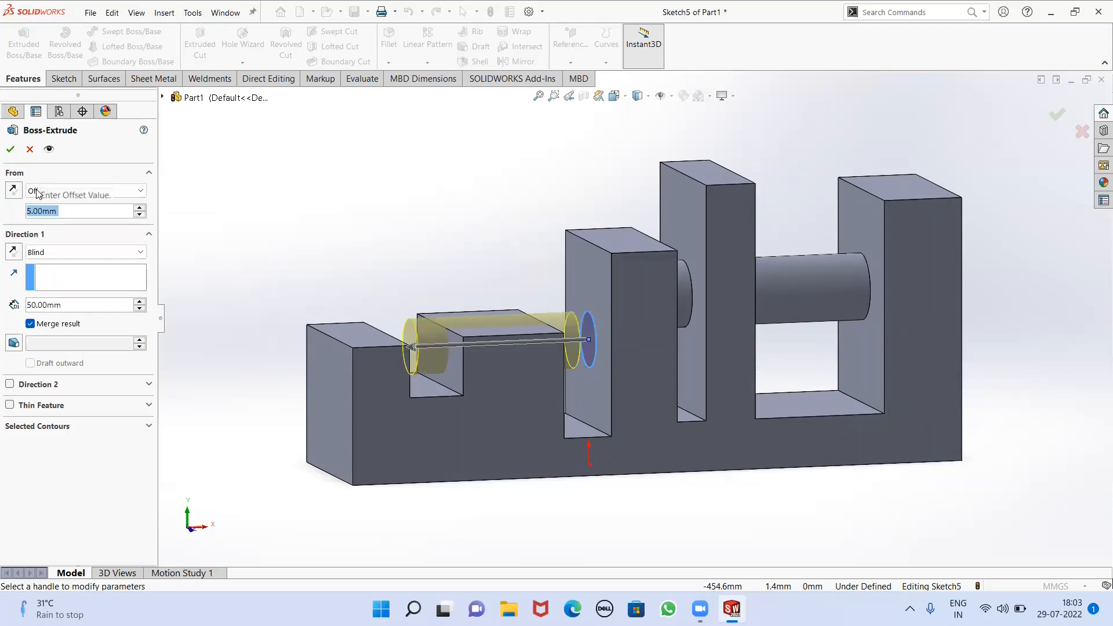
{"action": "middle_click_drag", "start_coordinate": [502, 280], "coordinate": [539, 298]}
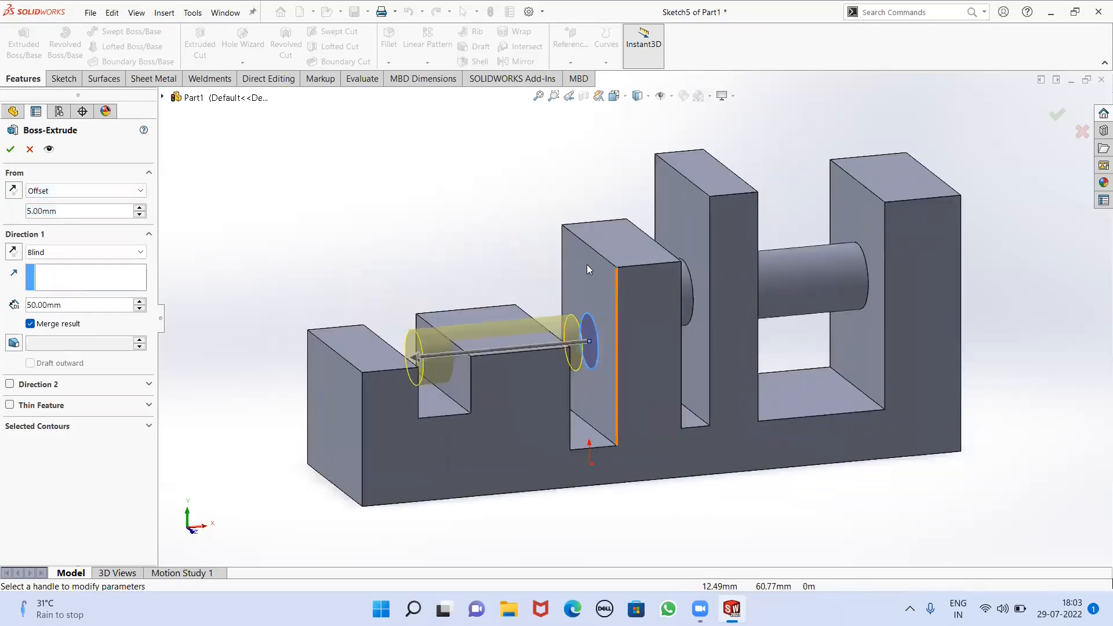
{"action": "scroll", "coordinate": [588, 283], "scroll_direction": "down", "scroll_amount": 2}
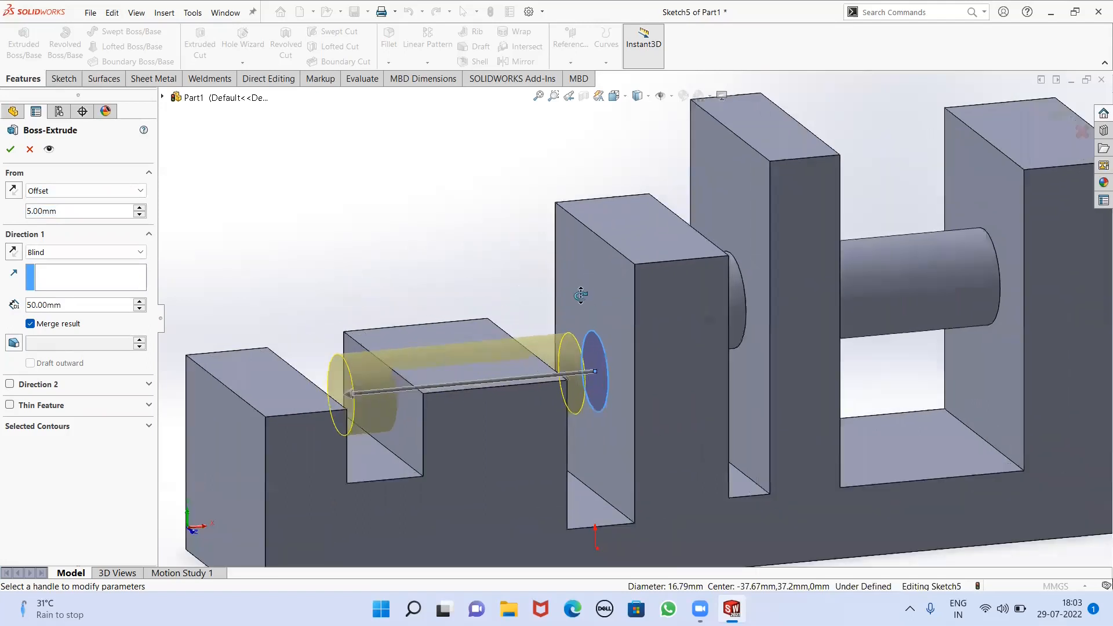
{"action": "middle_click_drag", "start_coordinate": [580, 295], "coordinate": [576, 362]}
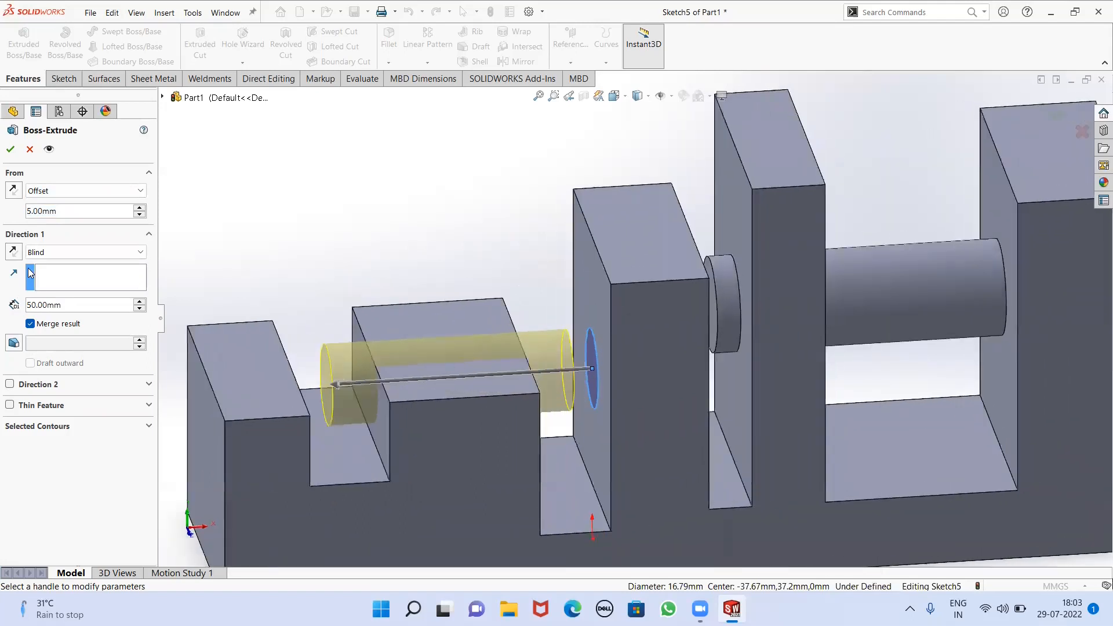
{"action": "left_click", "coordinate": [10, 149]}
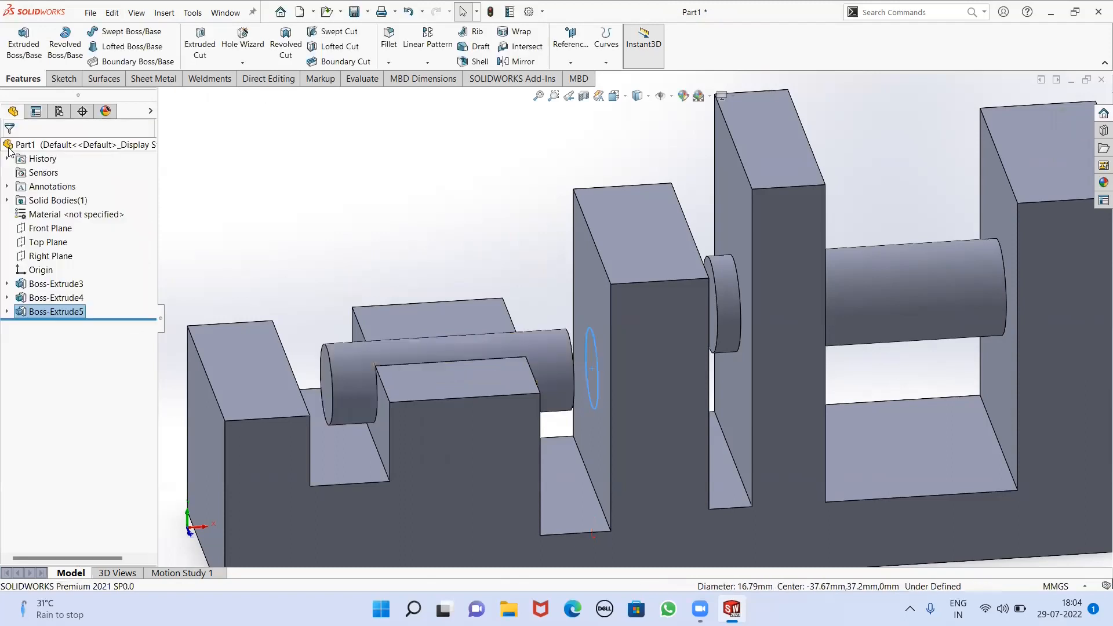
Edit the new cylinder's extrude to start from Surface/Face/Plane, using the wide low block's face toward the lowest block
{"action": "scroll", "coordinate": [564, 323], "scroll_direction": "up", "scroll_amount": 2}
{"action": "mouse_move", "coordinate": [547, 324]}
{"action": "middle_mouse_down"}
{"action": "mouse_move", "coordinate": [530, 318]}
{"action": "mouse_move", "coordinate": [565, 315]}
{"action": "middle_mouse_up"}
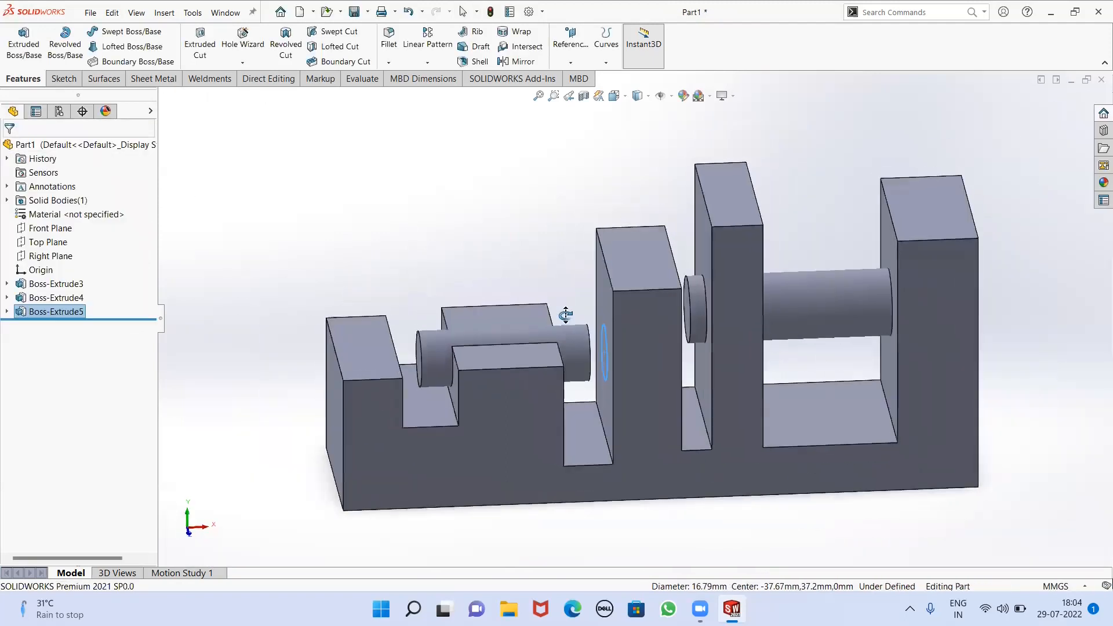
{"action": "scroll", "coordinate": [588, 323], "scroll_direction": "down", "scroll_amount": 3}
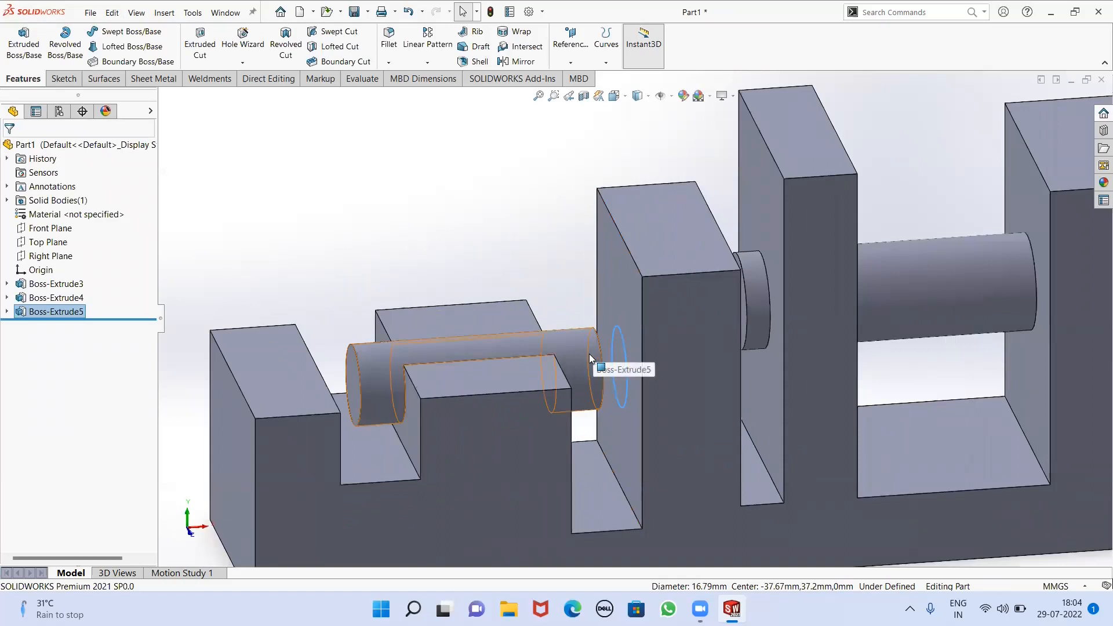
{"action": "scroll", "coordinate": [591, 349], "scroll_direction": "up", "scroll_amount": 2}
{"action": "mouse_move", "coordinate": [586, 362]}
{"action": "middle_mouse_down"}
{"action": "mouse_move", "coordinate": [577, 352]}
{"action": "mouse_move", "coordinate": [591, 346]}
{"action": "middle_mouse_up"}
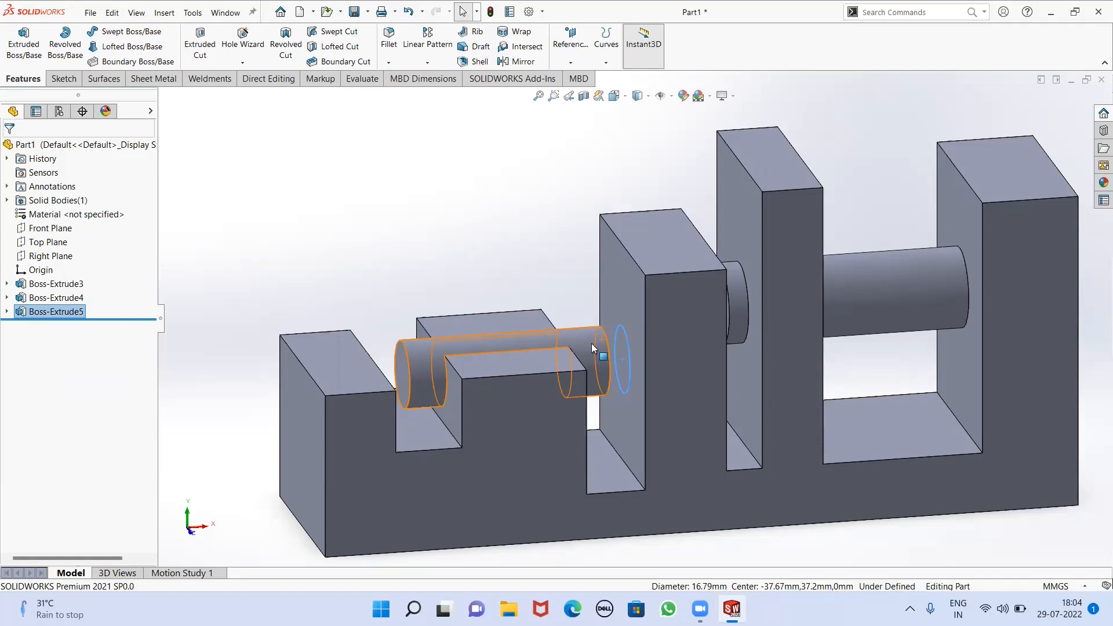
{"action": "right_click", "coordinate": [64, 315]}
{"action": "left_click", "coordinate": [76, 279]}
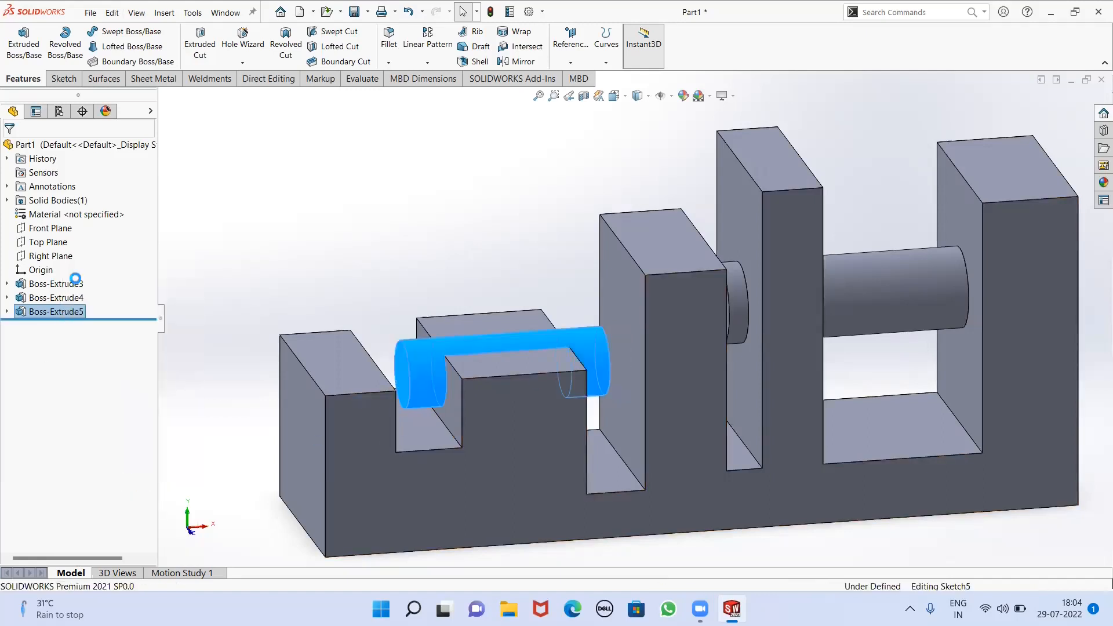
{"action": "left_click", "coordinate": [80, 191]}
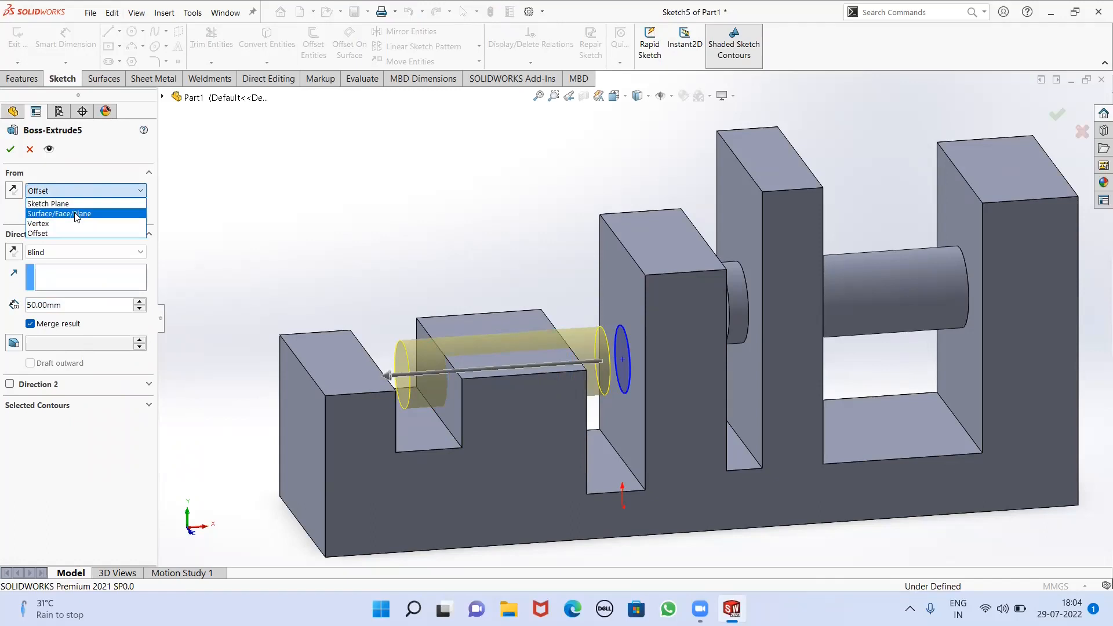
{"action": "left_click", "coordinate": [76, 214]}
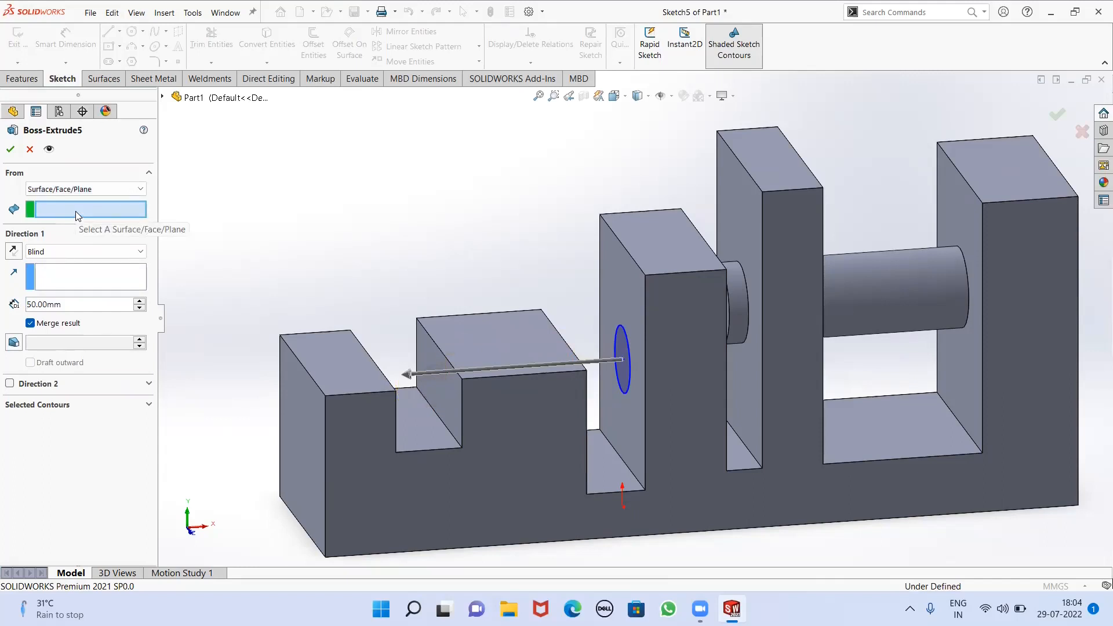
{"action": "left_click", "coordinate": [436, 364]}
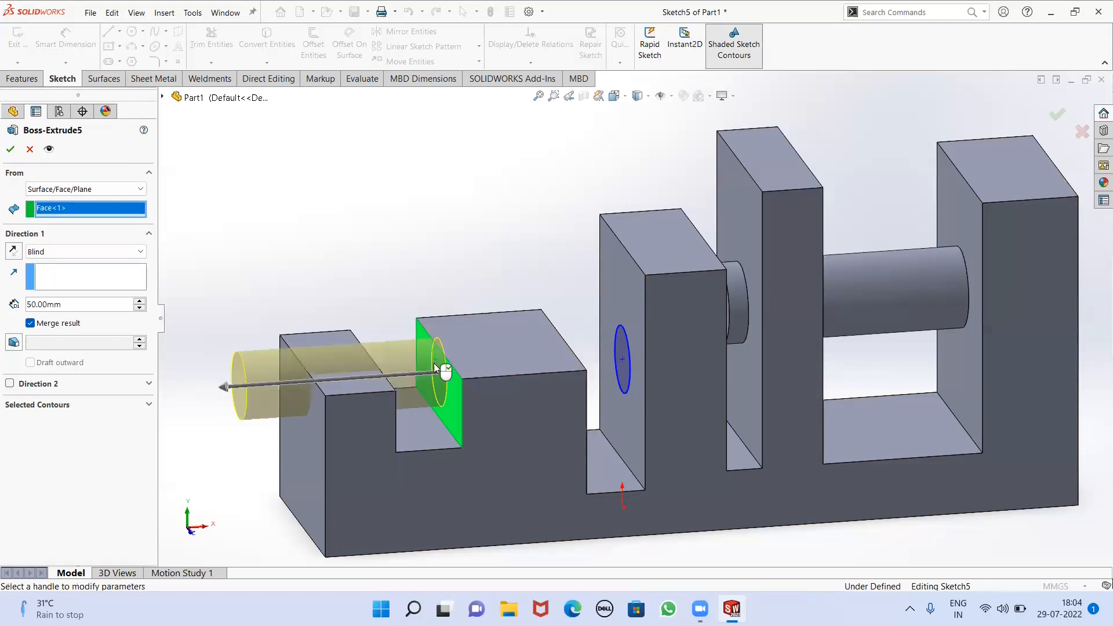
Set the cylinder's end condition to Offset From Surface, using the lowest block's face across the slot as reference
{"action": "middle_click_drag", "start_coordinate": [448, 396], "coordinate": [502, 396]}
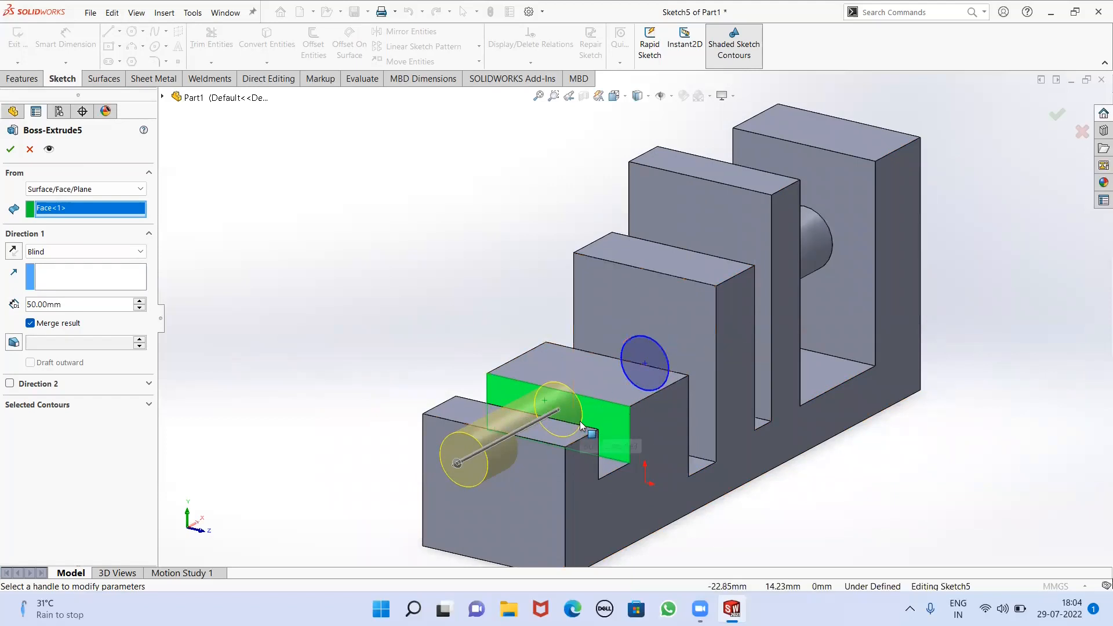
{"action": "scroll", "coordinate": [577, 412], "scroll_direction": "down", "scroll_amount": 2}
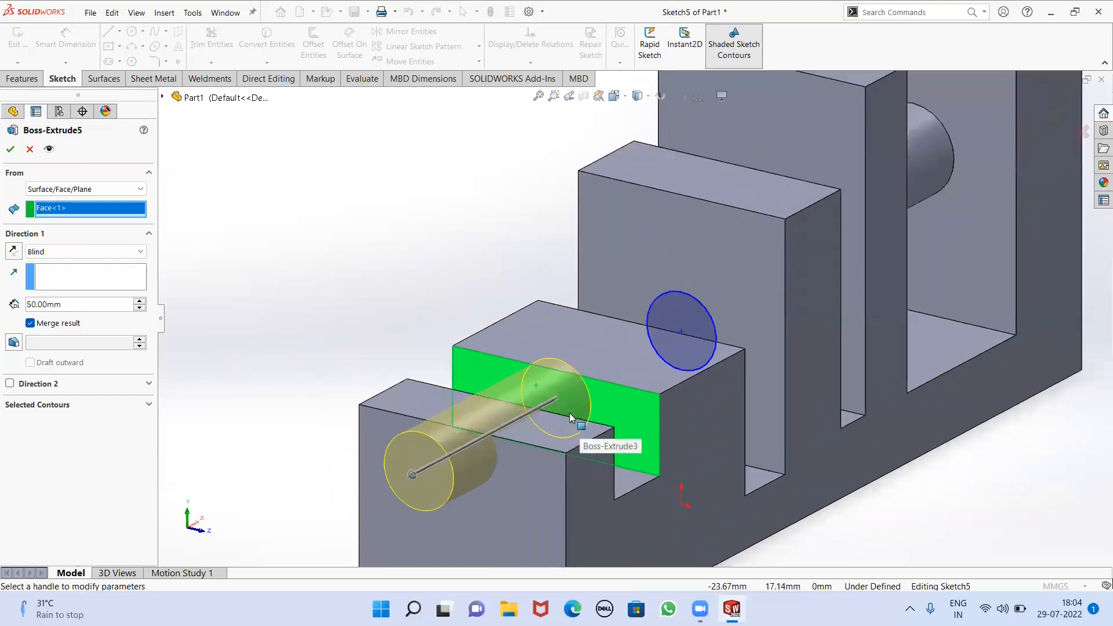
{"action": "scroll", "coordinate": [561, 403], "scroll_direction": "up", "scroll_amount": 1}
{"action": "middle_click_drag", "start_coordinate": [561, 404], "coordinate": [513, 436]}
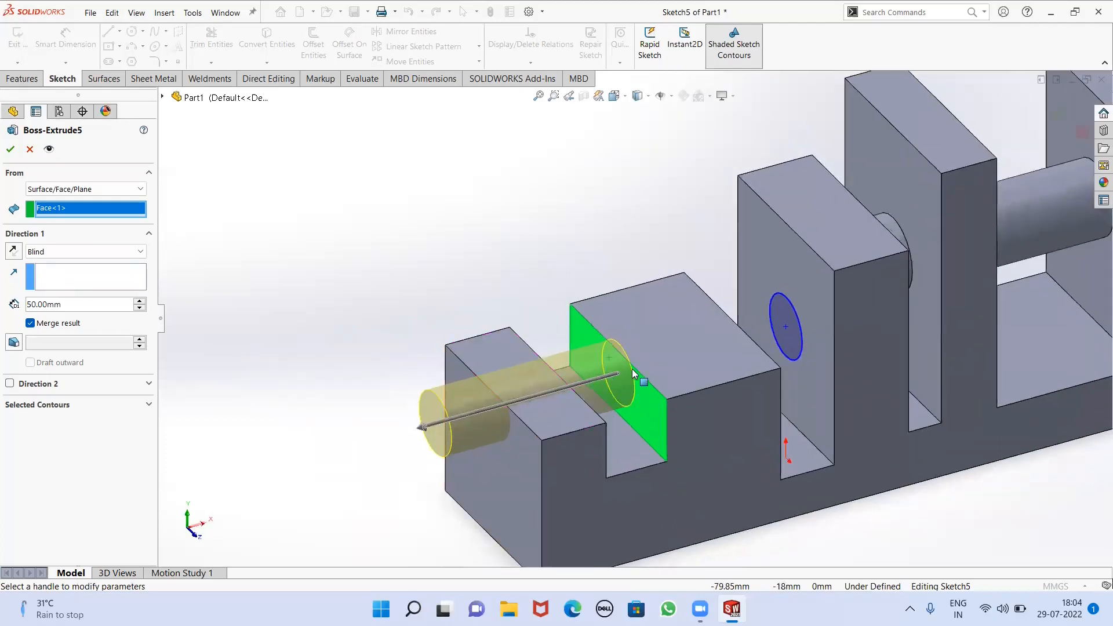
{"action": "scroll", "coordinate": [631, 375], "scroll_direction": "down", "scroll_amount": 3}
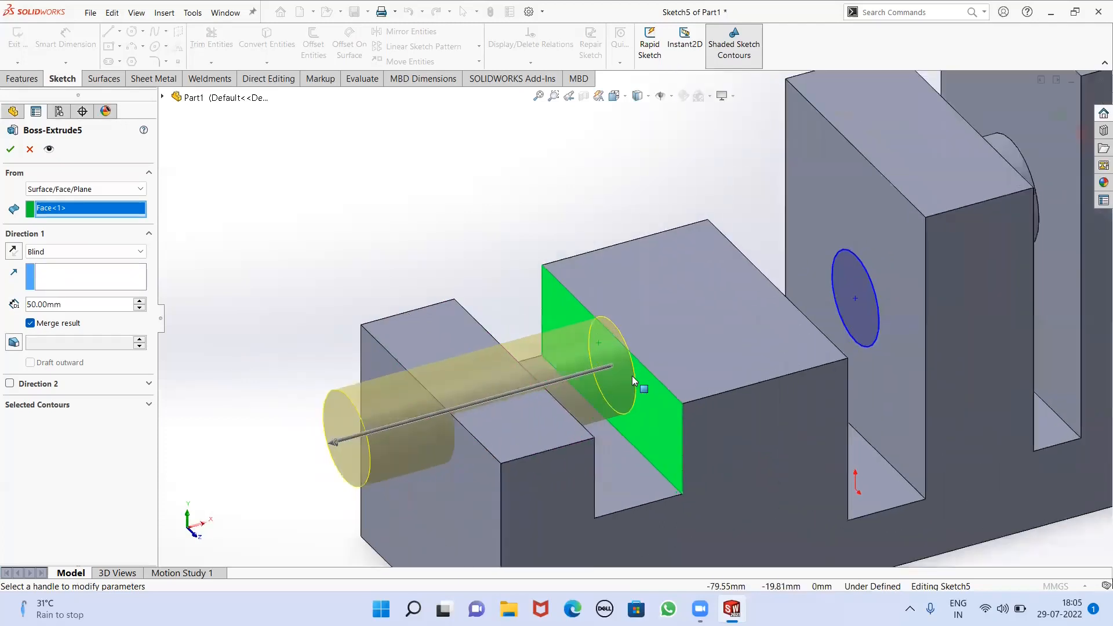
{"action": "middle_click_drag", "start_coordinate": [566, 454], "coordinate": [472, 457]}
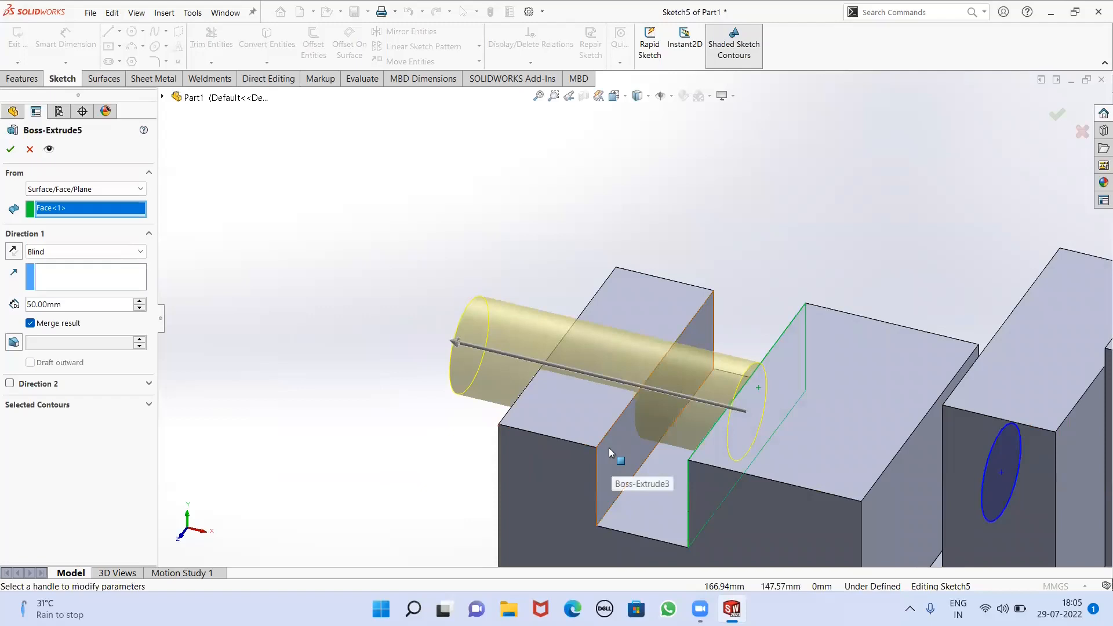
{"action": "left_click", "coordinate": [81, 252]}
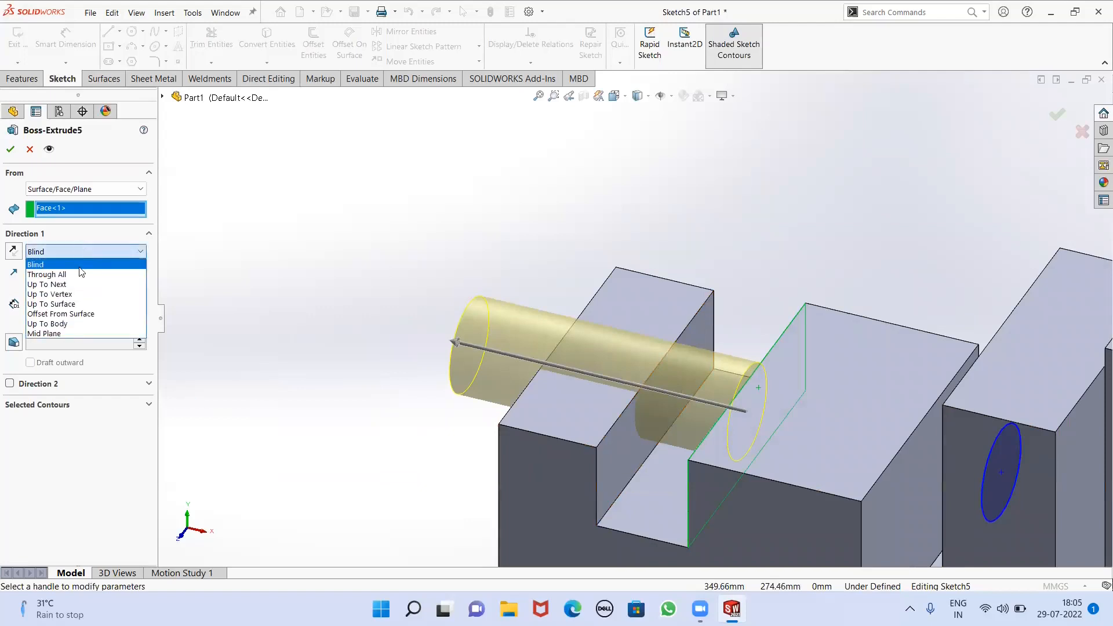
{"action": "left_click", "coordinate": [67, 314]}
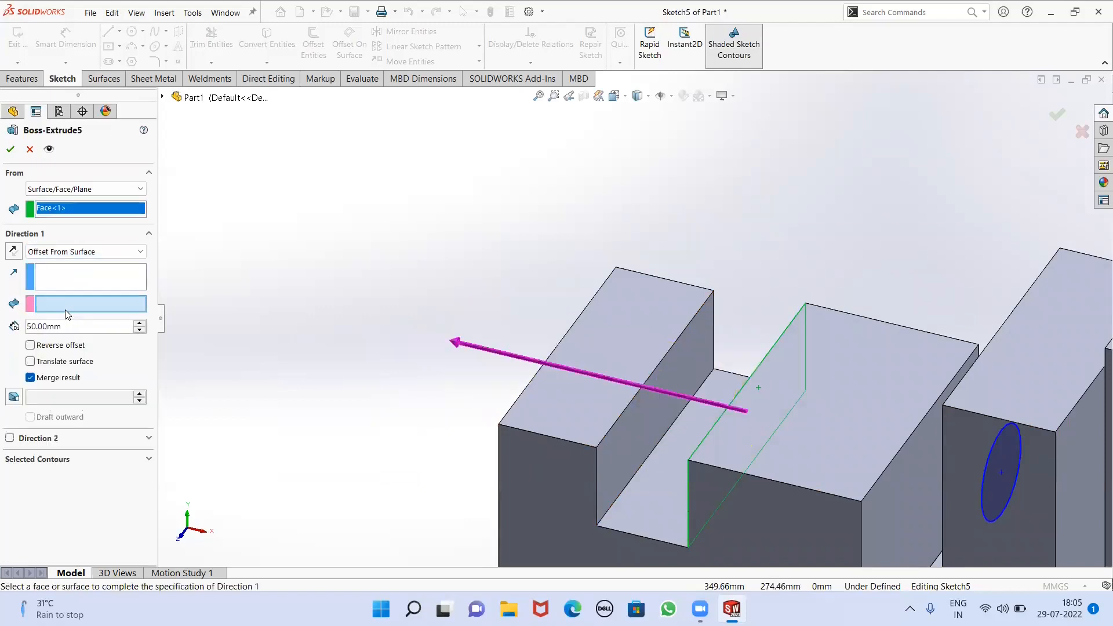
{"action": "left_click", "coordinate": [639, 413]}
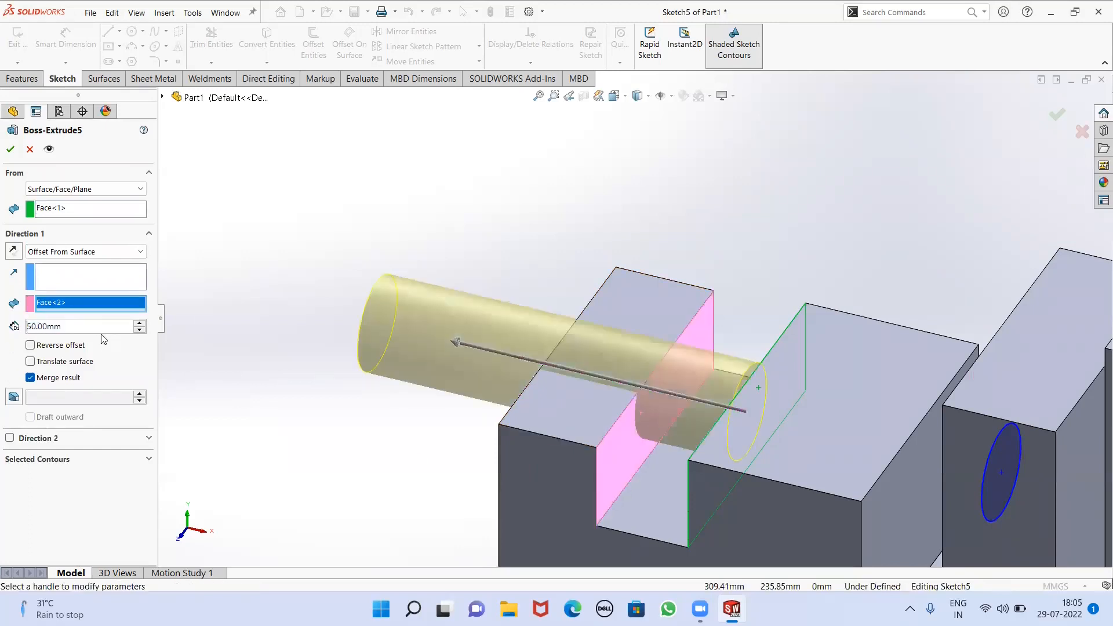
Set the surface offset to 1 mm, leave Reverse offset off, and complete the cylinder extrude
{"action": "key", "text": "Tab"}
{"action": "type", "text": "1"}
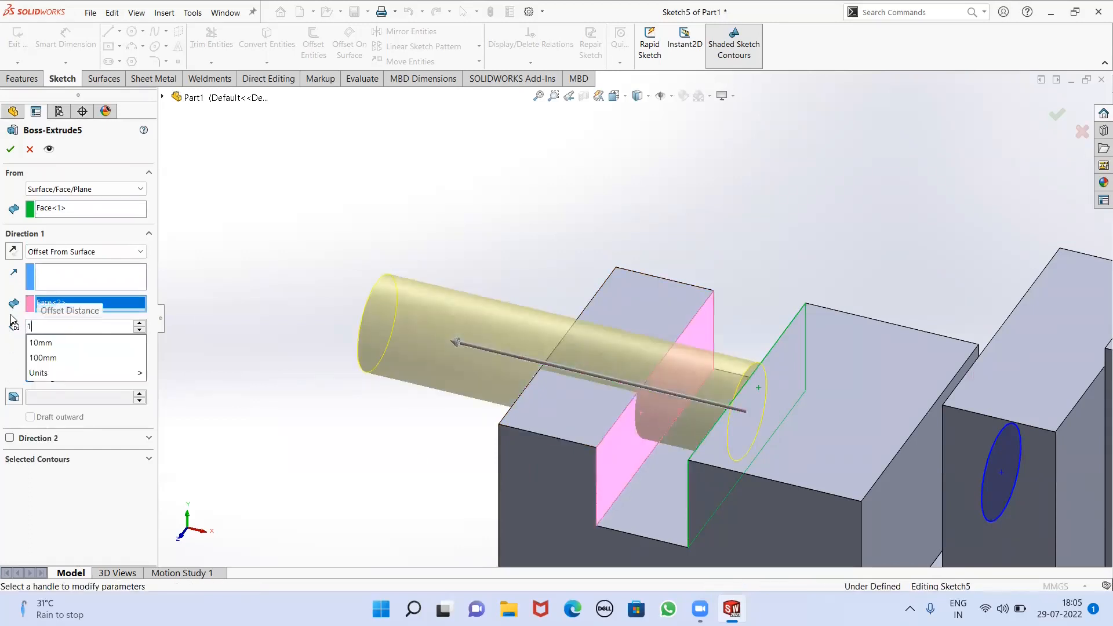
{"action": "key", "text": "Return"}
{"action": "scroll", "coordinate": [454, 399], "scroll_direction": "up", "scroll_amount": 1}
{"action": "middle_click_drag", "start_coordinate": [454, 400], "coordinate": [476, 394]}
{"action": "left_click", "coordinate": [30, 345]}
{"action": "left_click", "coordinate": [30, 346]}
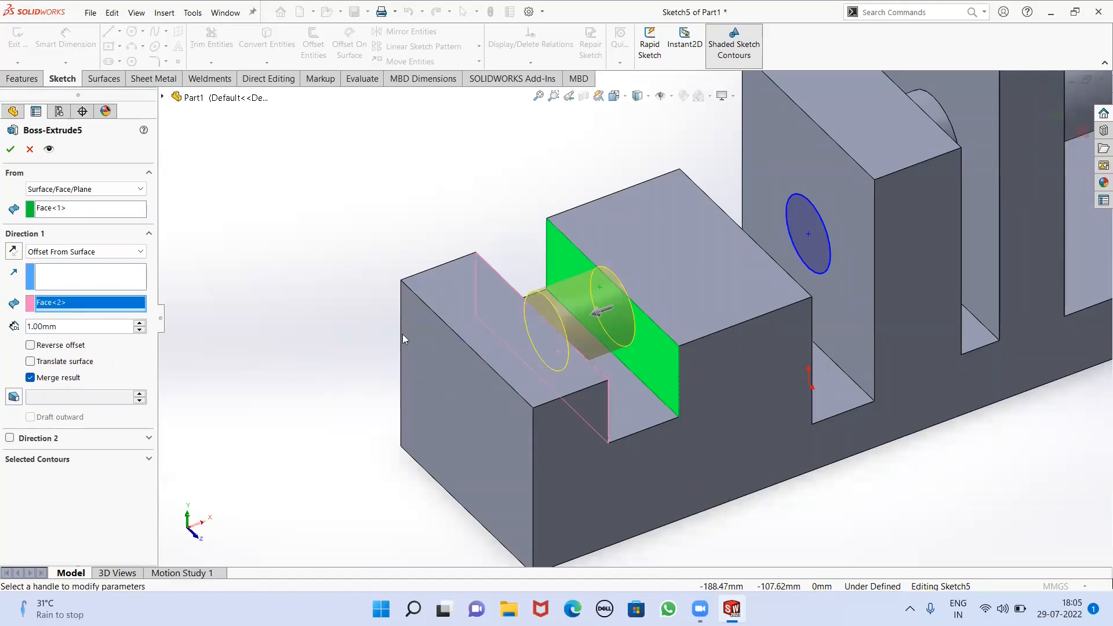
{"action": "middle_click_drag", "start_coordinate": [402, 334], "coordinate": [266, 302]}
{"action": "left_click", "coordinate": [9, 150]}
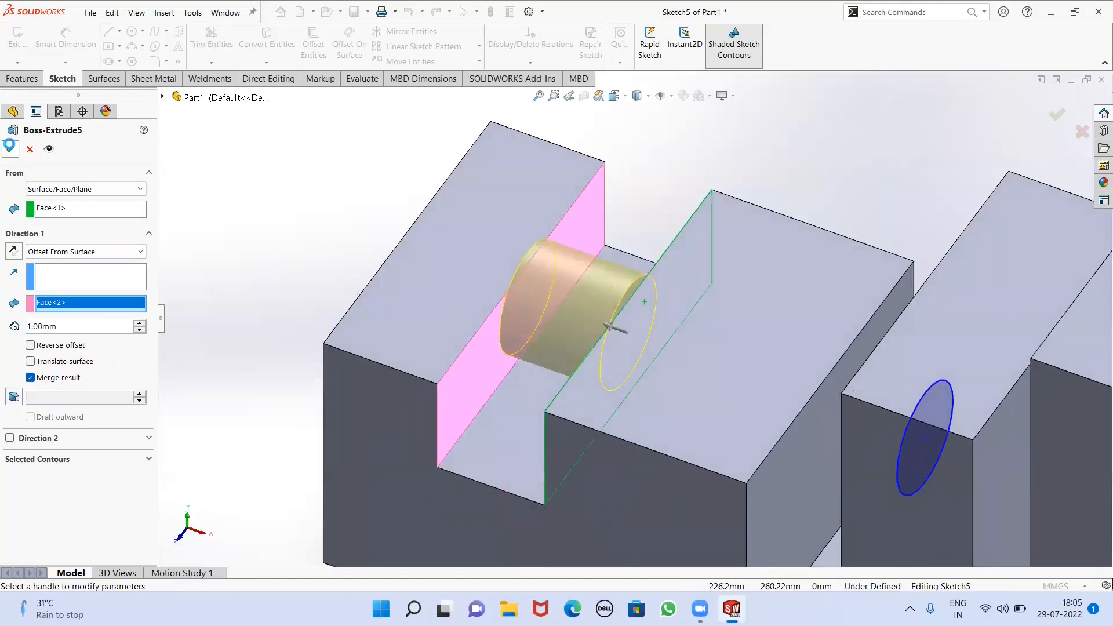
Measure the gap between the cylinder's end face and the lowest block's slot face
{"action": "middle_click_drag", "start_coordinate": [400, 272], "coordinate": [463, 255]}
{"action": "scroll", "coordinate": [502, 298], "scroll_direction": "down", "scroll_amount": 8}
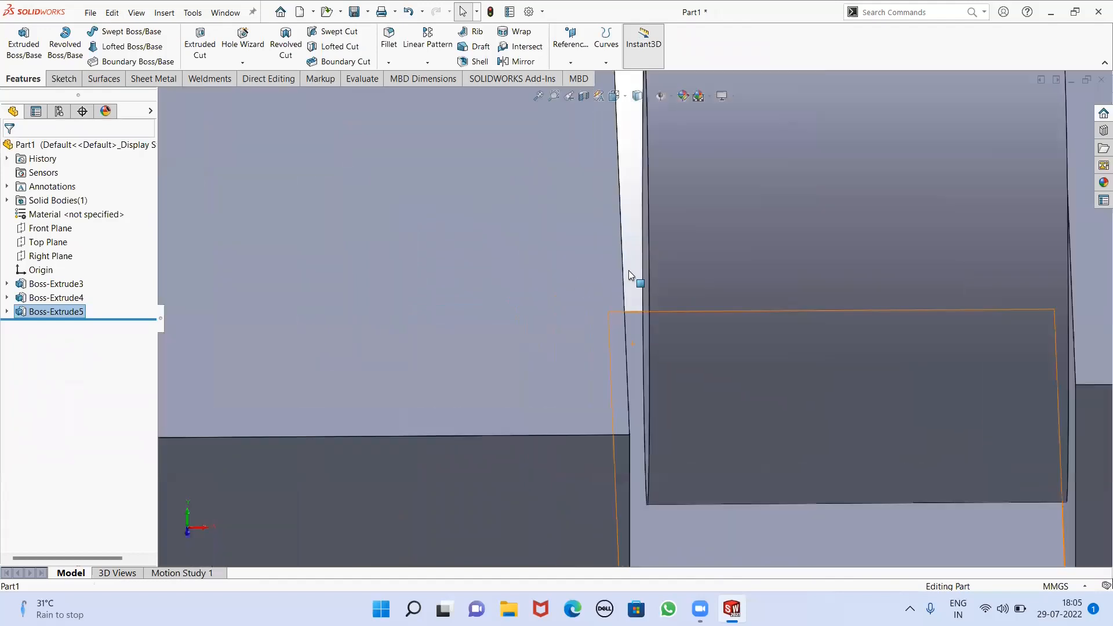
{"action": "middle_click_drag", "start_coordinate": [629, 282], "coordinate": [590, 232]}
{"action": "left_click", "coordinate": [602, 294]}
{"action": "left_click", "coordinate": [602, 267]}
{"action": "middle_click_drag", "start_coordinate": [605, 273], "coordinate": [584, 255]}
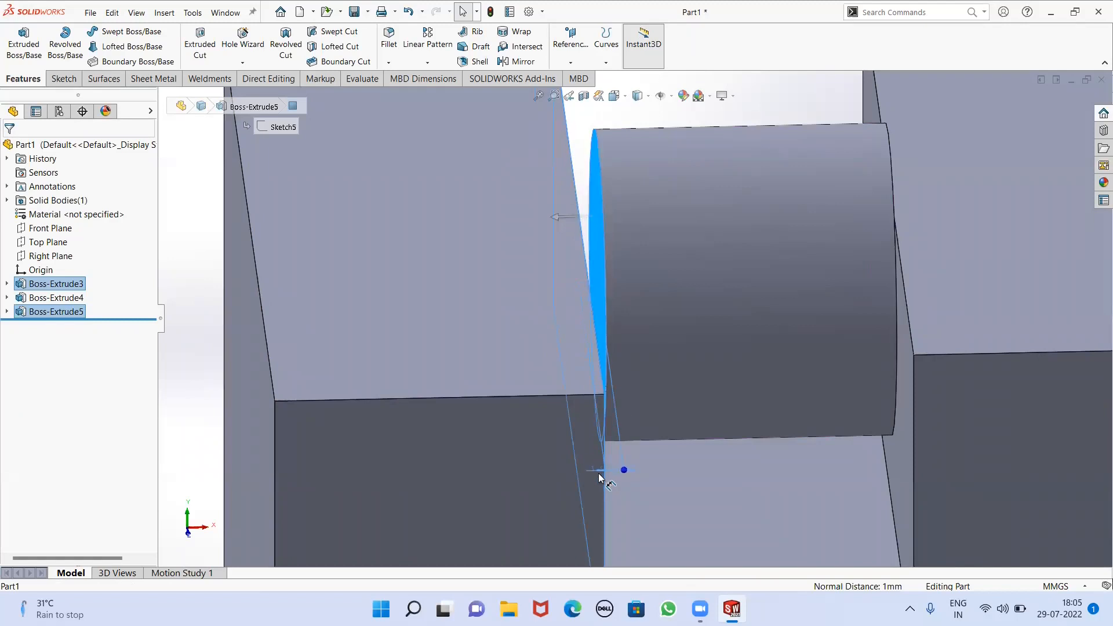
{"action": "left_click", "coordinate": [618, 486]}
{"action": "left_click", "coordinate": [531, 364]}
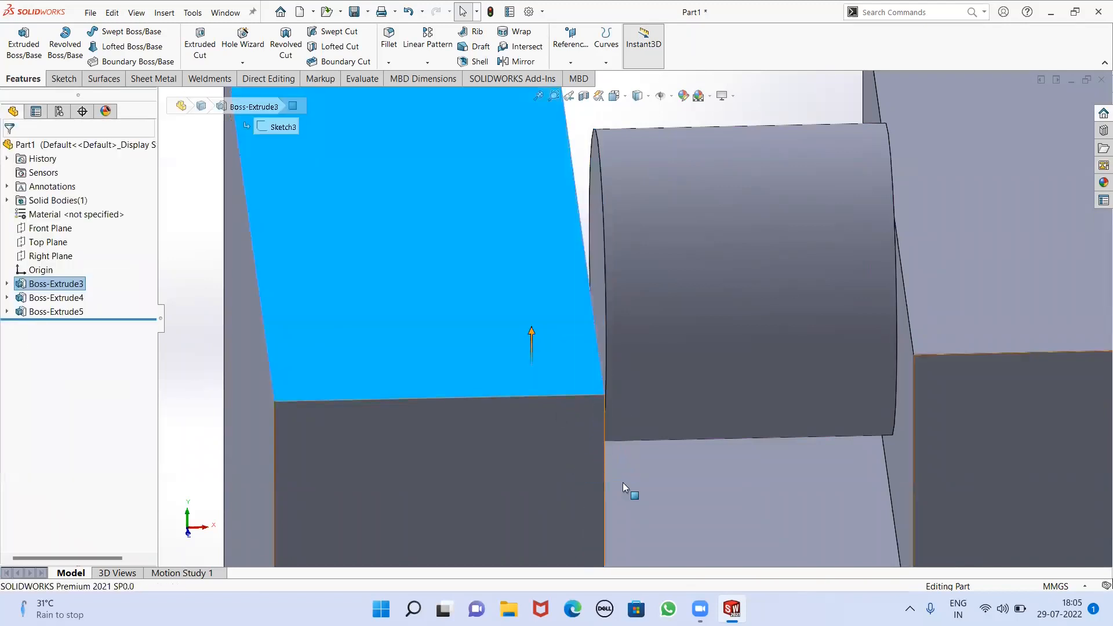
Examine the offset dimension at the cylinder's free end and the cylinder's position across the slot
{"action": "scroll", "coordinate": [620, 484], "scroll_direction": "down", "scroll_amount": 2}
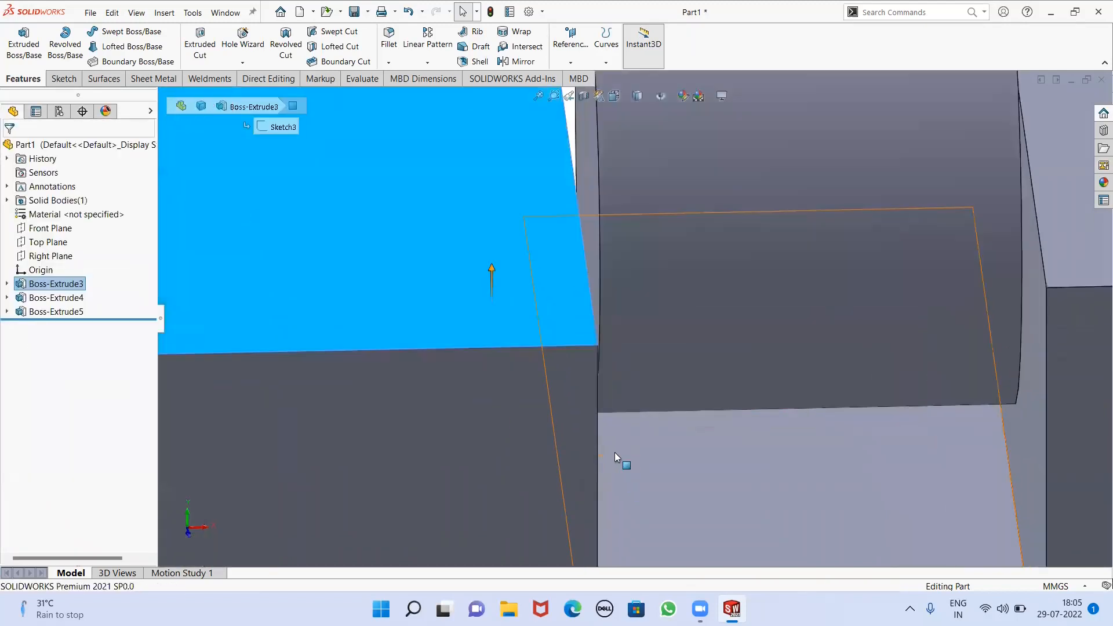
{"action": "left_click", "coordinate": [591, 171]}
{"action": "scroll", "coordinate": [606, 498], "scroll_direction": "up", "scroll_amount": 4}
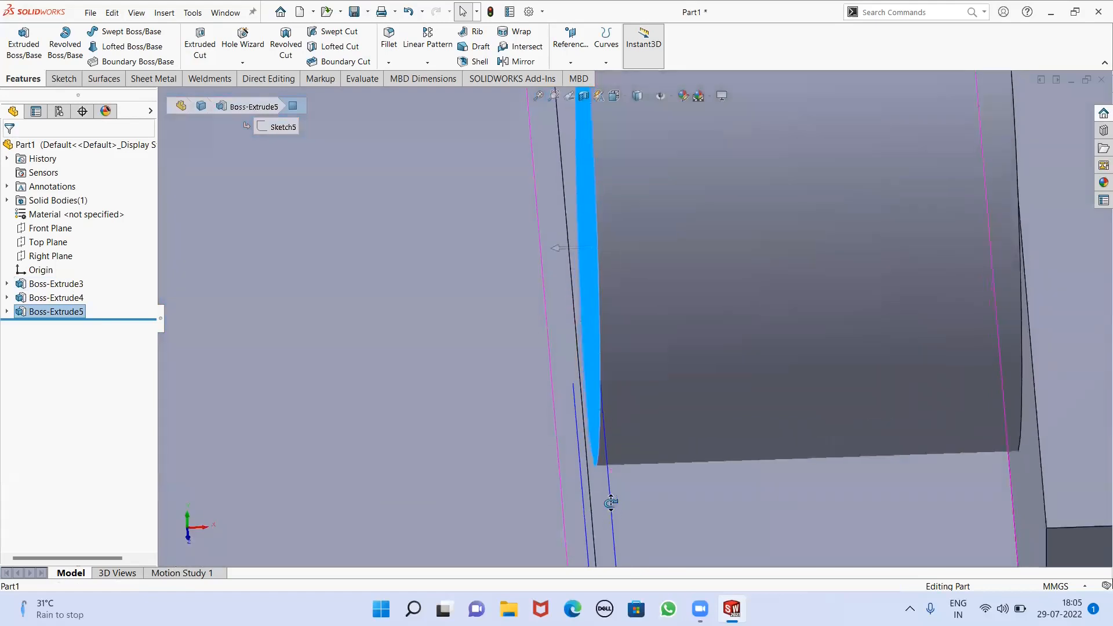
{"action": "middle_click_drag", "start_coordinate": [612, 491], "coordinate": [598, 529]}
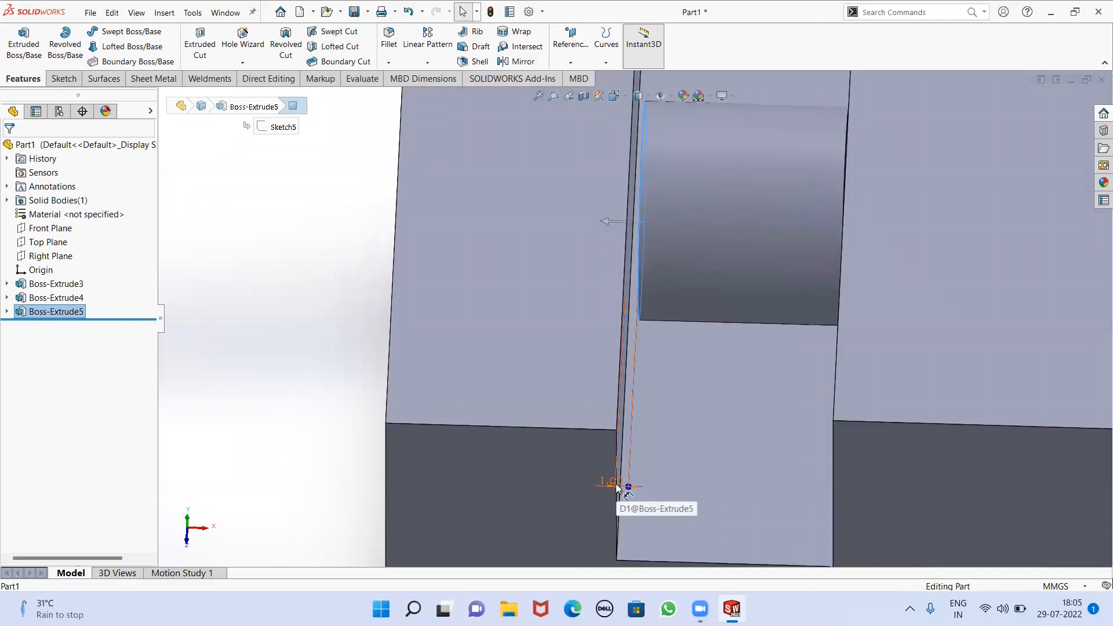
{"action": "left_click", "coordinate": [327, 257]}
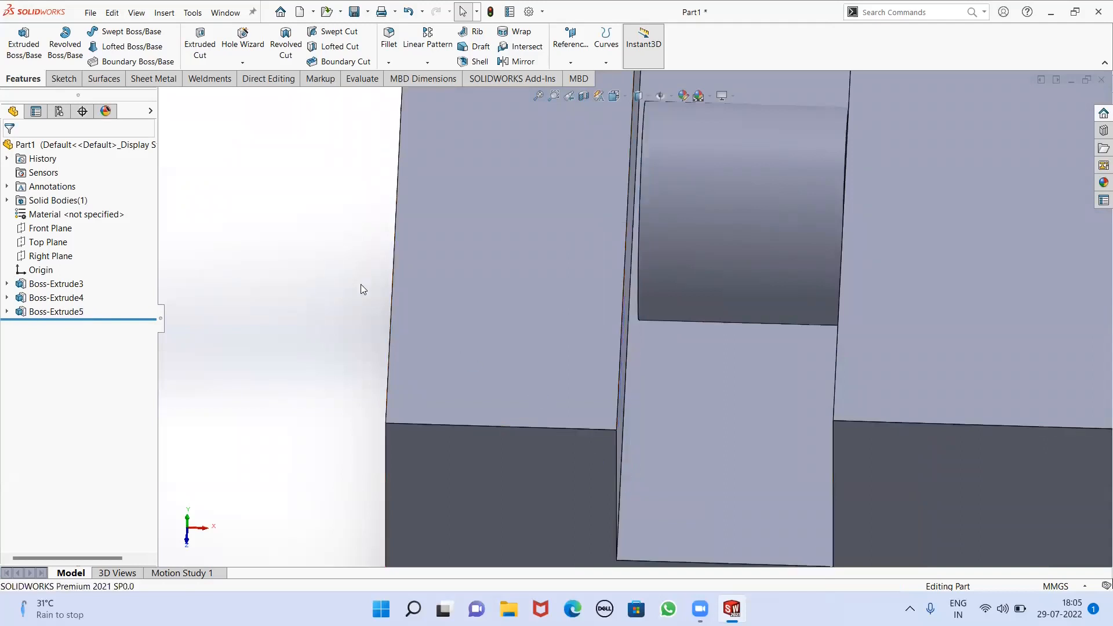
{"action": "scroll", "coordinate": [362, 284], "scroll_direction": "up", "scroll_amount": 3}
{"action": "middle_click_drag", "start_coordinate": [365, 280], "coordinate": [427, 210]}
{"action": "scroll", "coordinate": [447, 252], "scroll_direction": "up", "scroll_amount": 3}
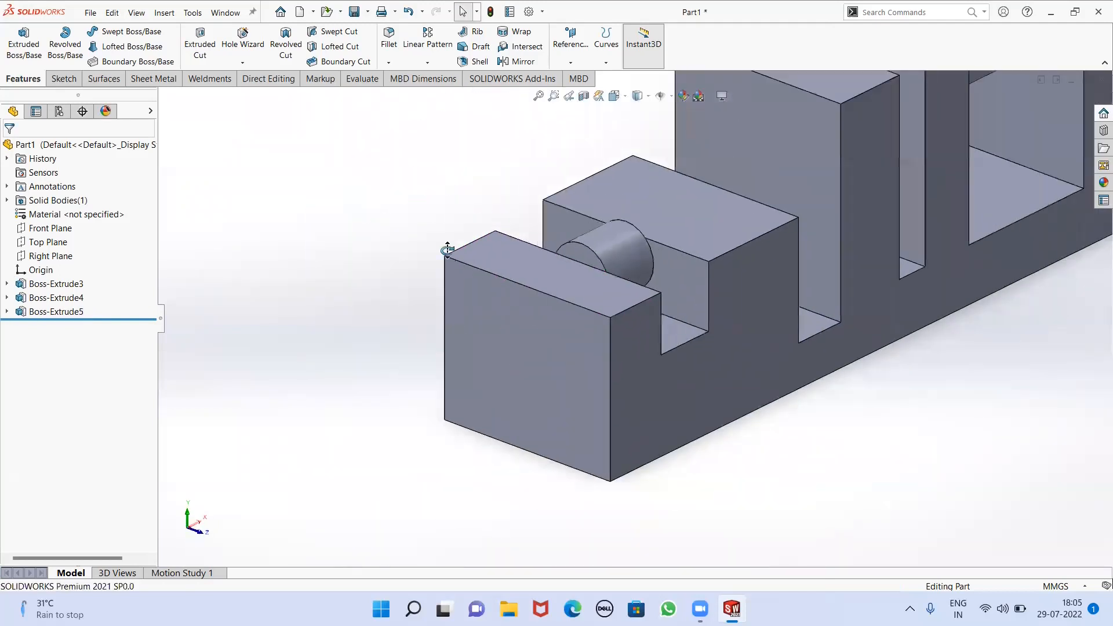
{"action": "middle_click_drag", "start_coordinate": [447, 249], "coordinate": [417, 226]}
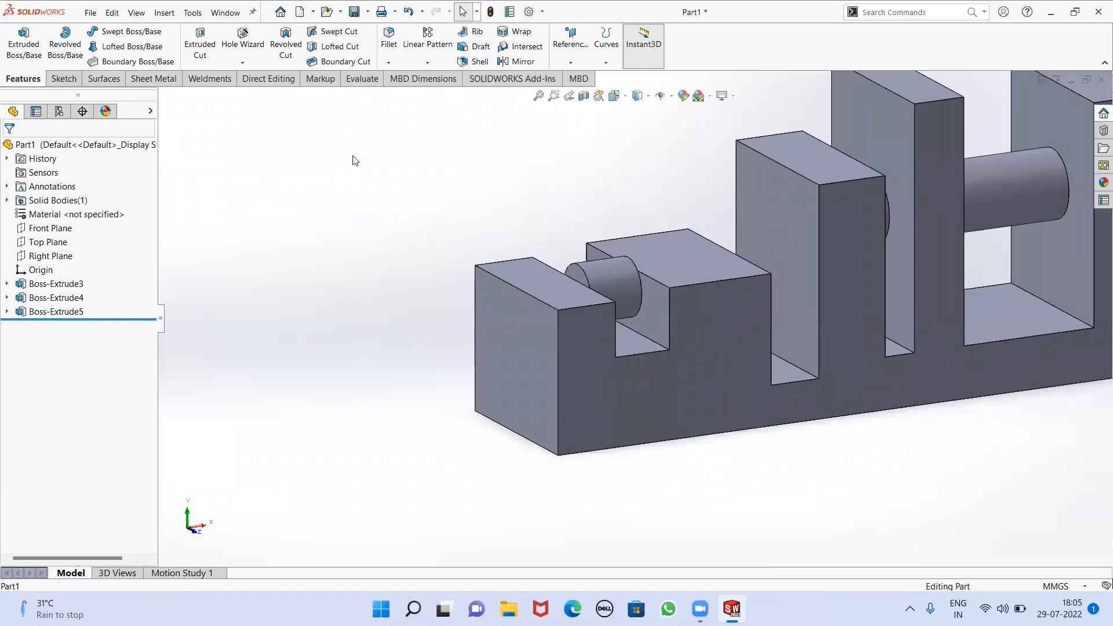
Edit the slot cylinder's extrude and set its start condition to Sketch Plane
{"action": "right_click", "coordinate": [53, 313]}
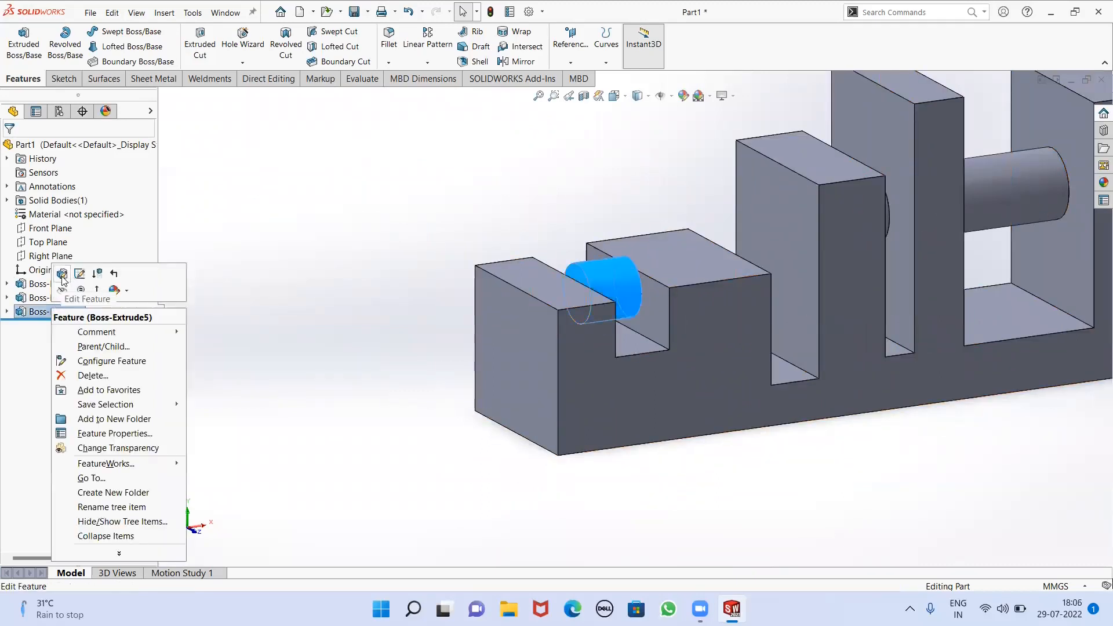
{"action": "left_click", "coordinate": [63, 277]}
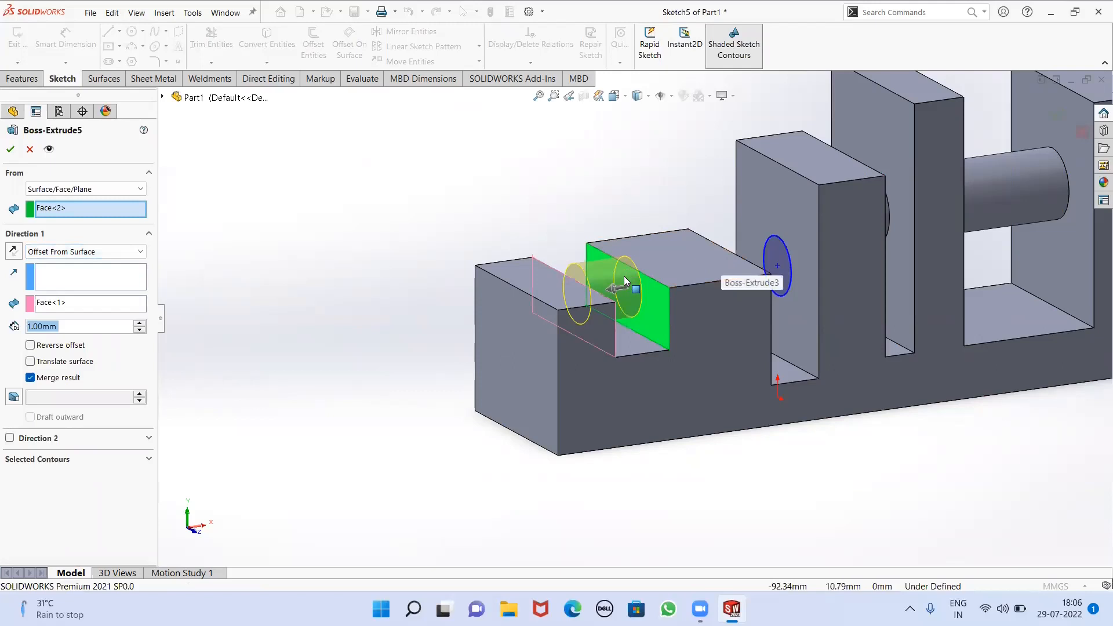
{"action": "left_click", "coordinate": [81, 189]}
{"action": "left_click", "coordinate": [80, 201]}
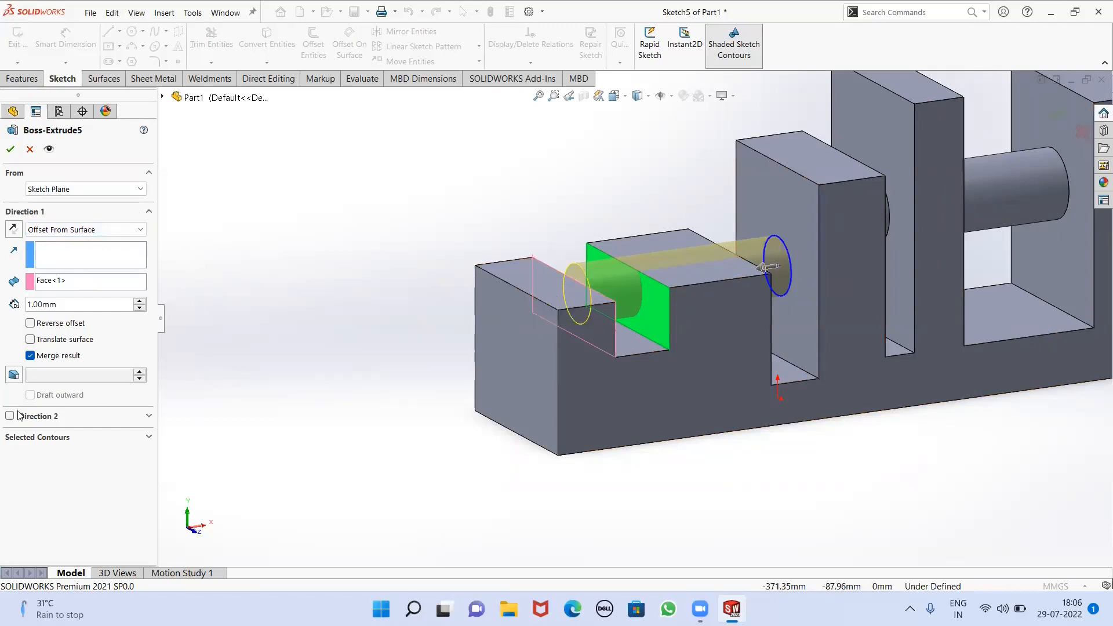
Enable Direction 2 with Up To Surface, using the tall end block's inner face, and complete the cylinder extrude
{"action": "scroll", "coordinate": [860, 233], "scroll_direction": "down", "scroll_amount": 8}
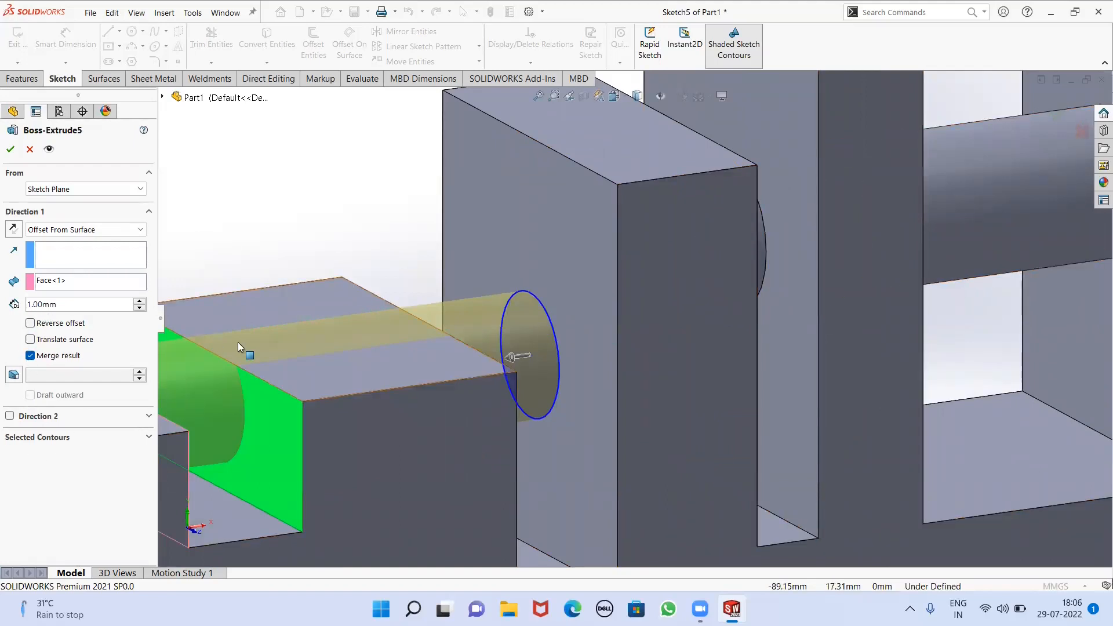
{"action": "scroll", "coordinate": [380, 354], "scroll_direction": "up", "scroll_amount": 3}
{"action": "middle_click_drag", "start_coordinate": [381, 354], "coordinate": [314, 387]}
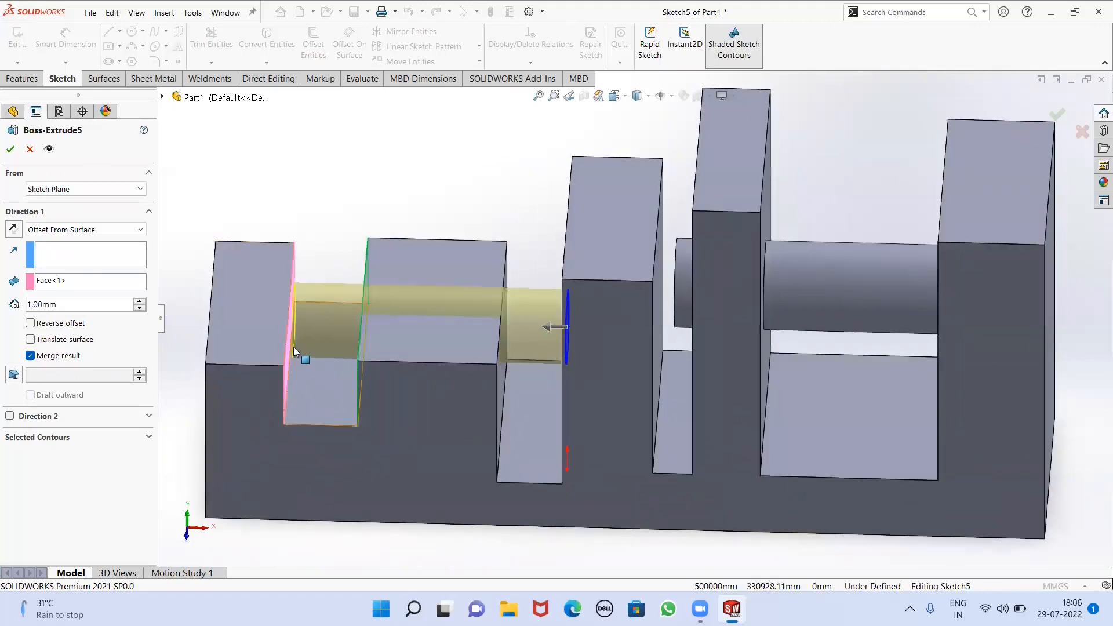
{"action": "left_click", "coordinate": [10, 417]}
{"action": "middle_click_drag", "start_coordinate": [477, 406], "coordinate": [512, 320]}
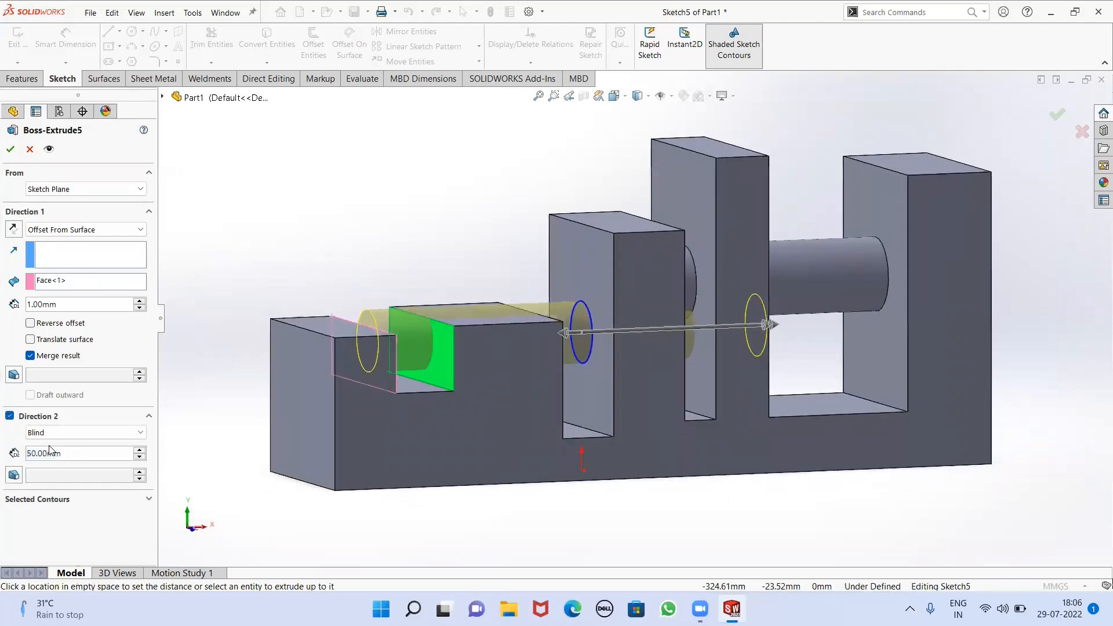
{"action": "left_click", "coordinate": [49, 432]}
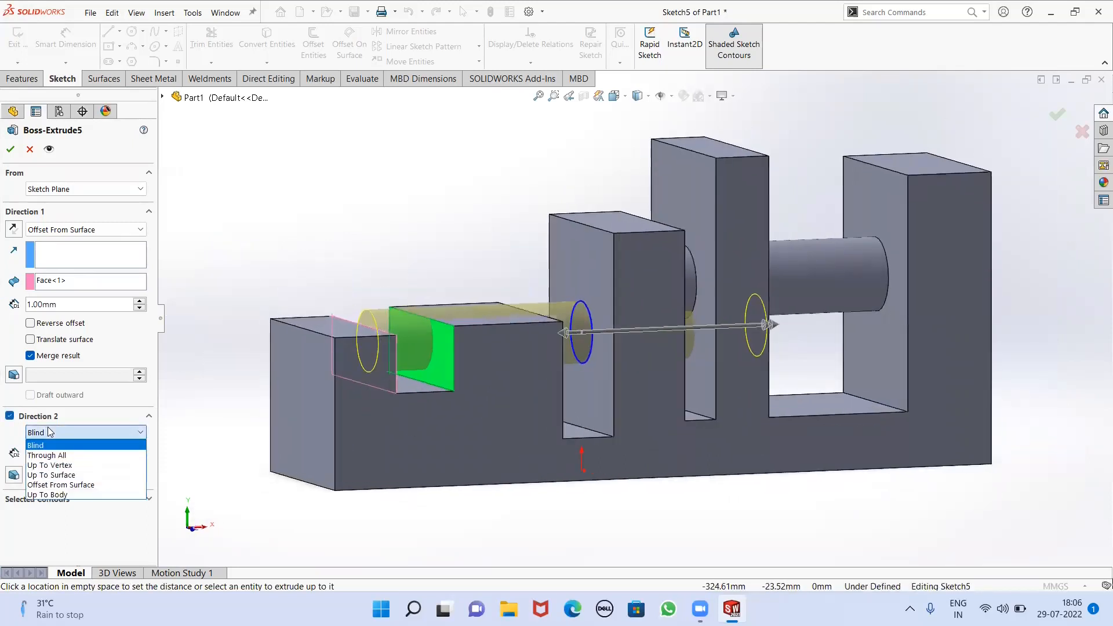
{"action": "left_click", "coordinate": [64, 475]}
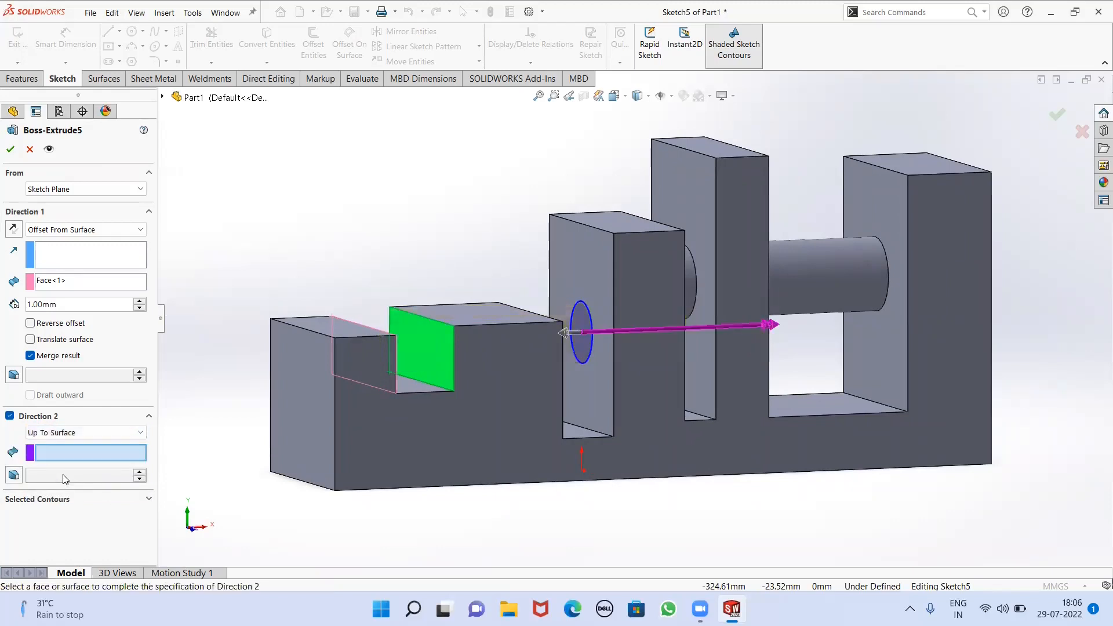
{"action": "left_click", "coordinate": [861, 342]}
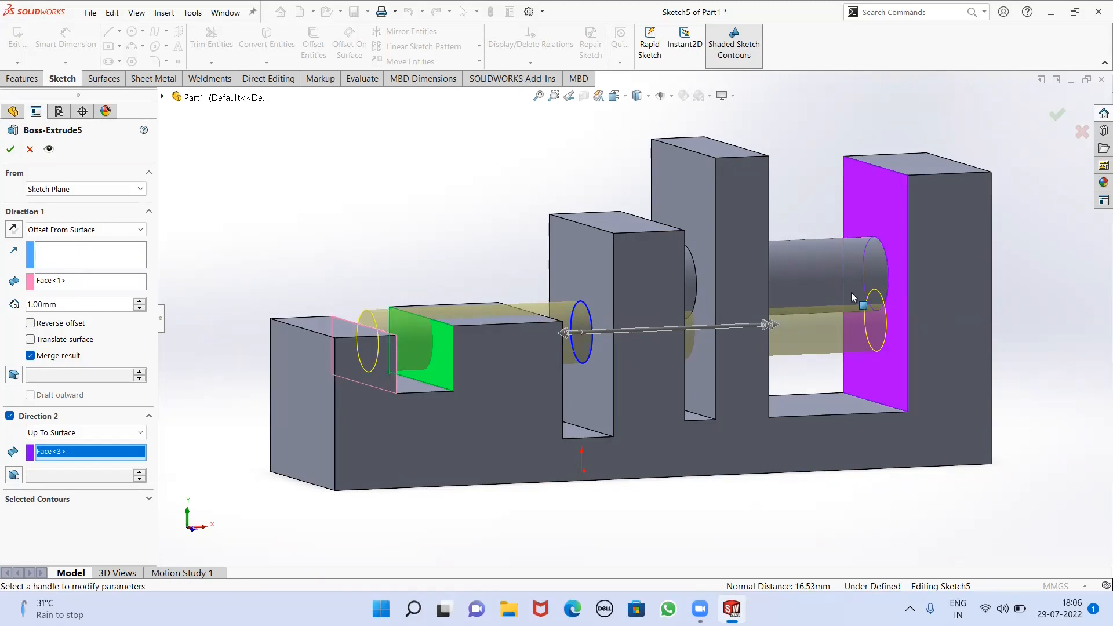
{"action": "left_click", "coordinate": [11, 149]}
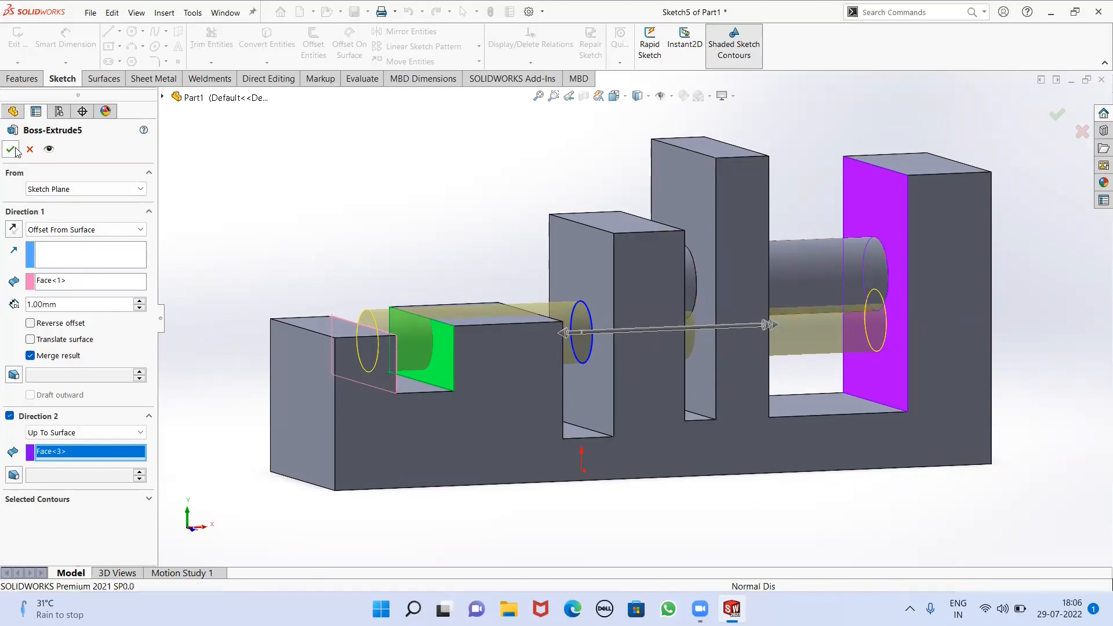
Examine the two-direction cylinder from both sides of the stepped body
{"action": "scroll", "coordinate": [515, 198], "scroll_direction": "down", "scroll_amount": 2}
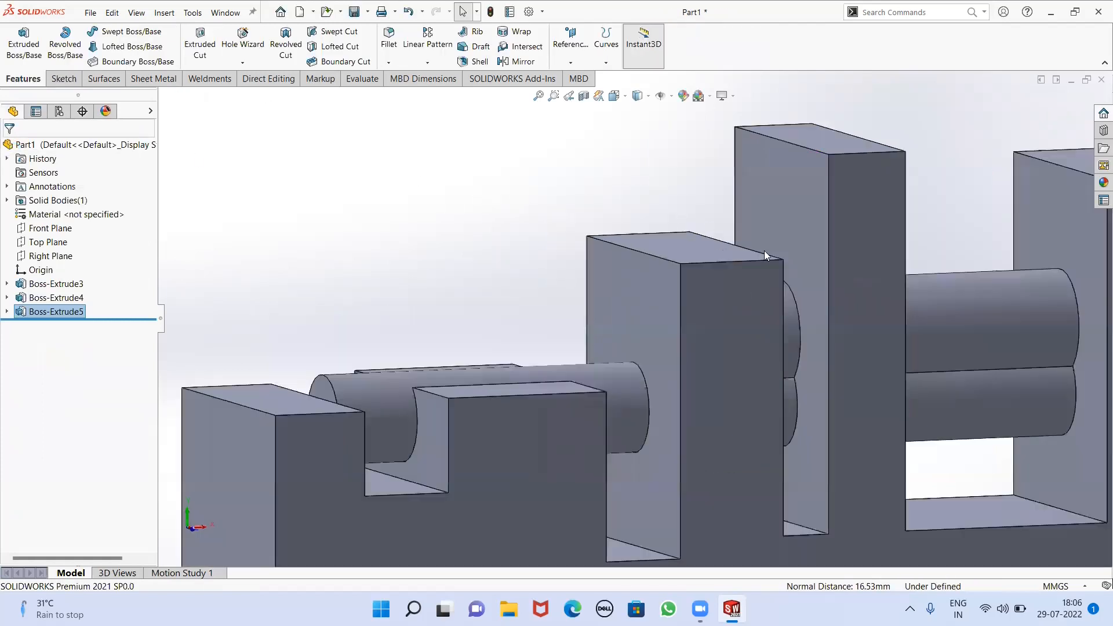
{"action": "scroll", "coordinate": [816, 304], "scroll_direction": "up", "scroll_amount": 1}
{"action": "middle_click_drag", "start_coordinate": [817, 305], "coordinate": [1020, 325]}
{"action": "scroll", "coordinate": [1020, 324], "scroll_direction": "up", "scroll_amount": 1}
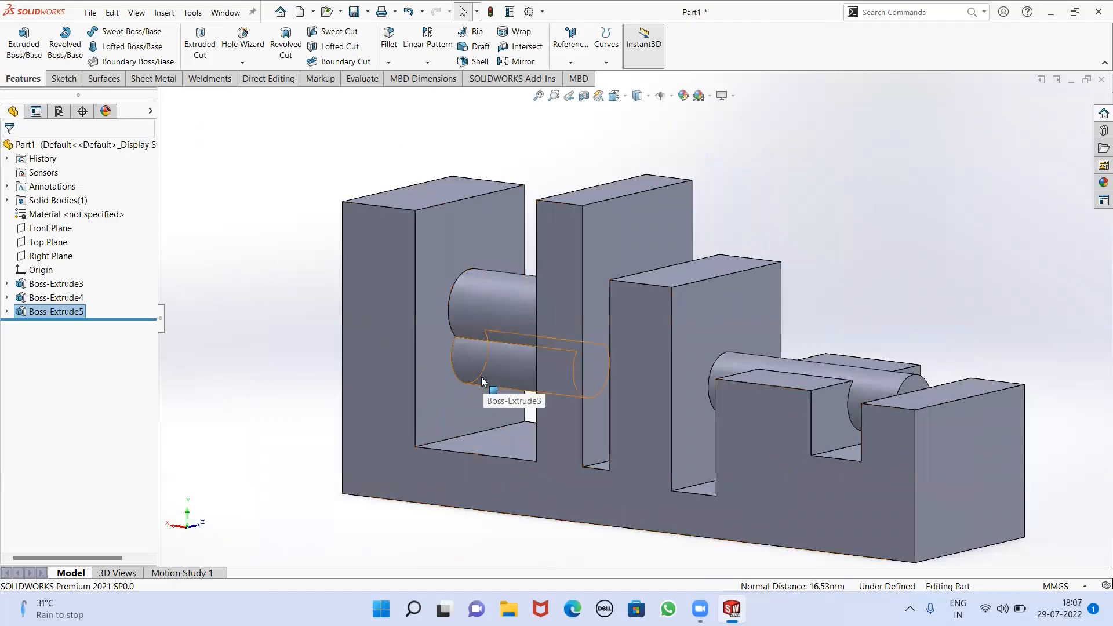
{"action": "scroll", "coordinate": [479, 382], "scroll_direction": "up", "scroll_amount": 1}
{"action": "middle_click_drag", "start_coordinate": [480, 382], "coordinate": [365, 371]}
Review the two-direction cylinder's extrude settings, including Selected Contours, and close them without changes
{"action": "right_click", "coordinate": [51, 314]}
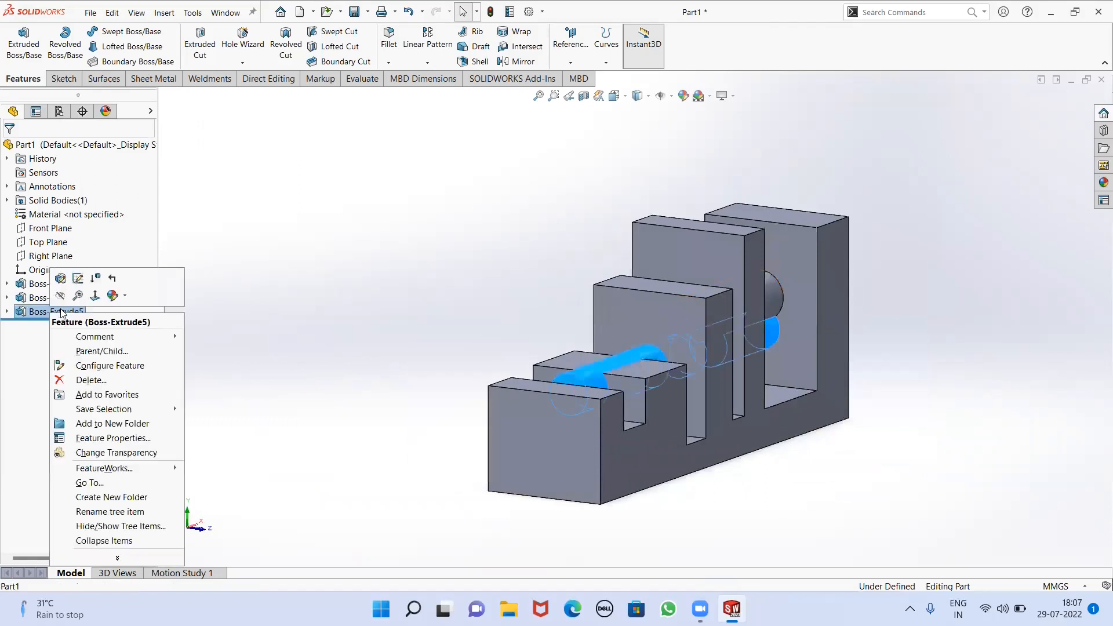
{"action": "left_click", "coordinate": [60, 277]}
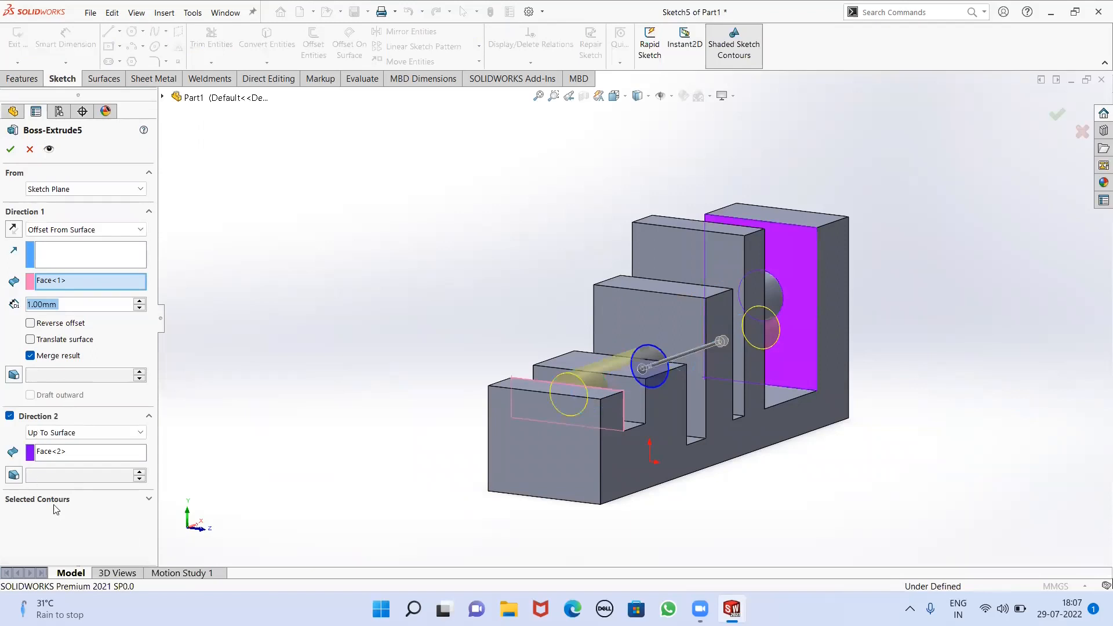
{"action": "left_click", "coordinate": [147, 500]}
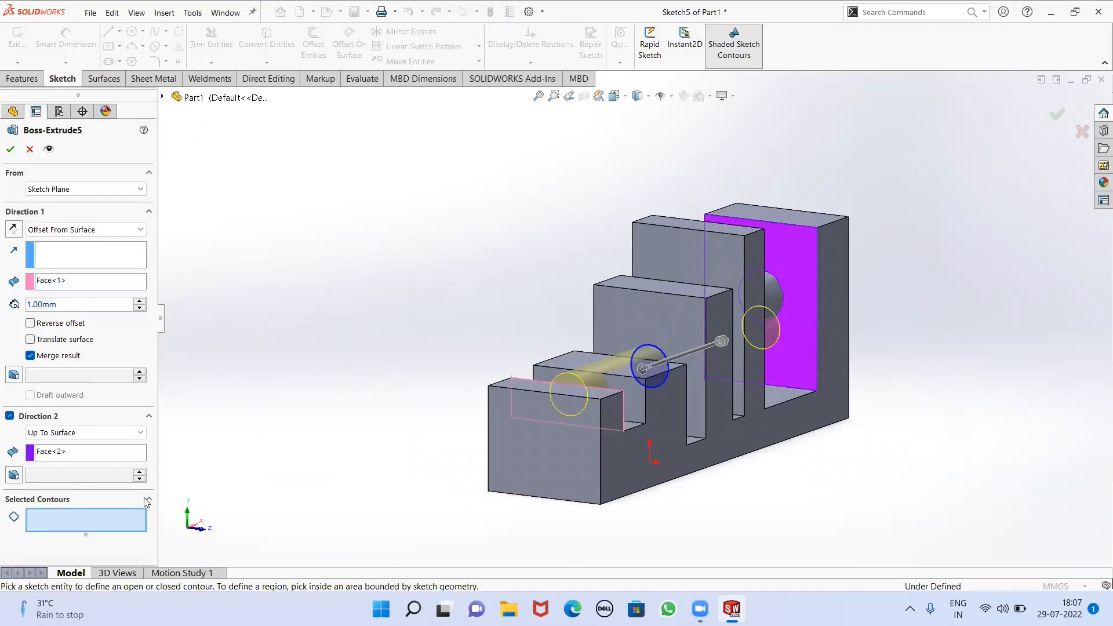
{"action": "left_click", "coordinate": [145, 499]}
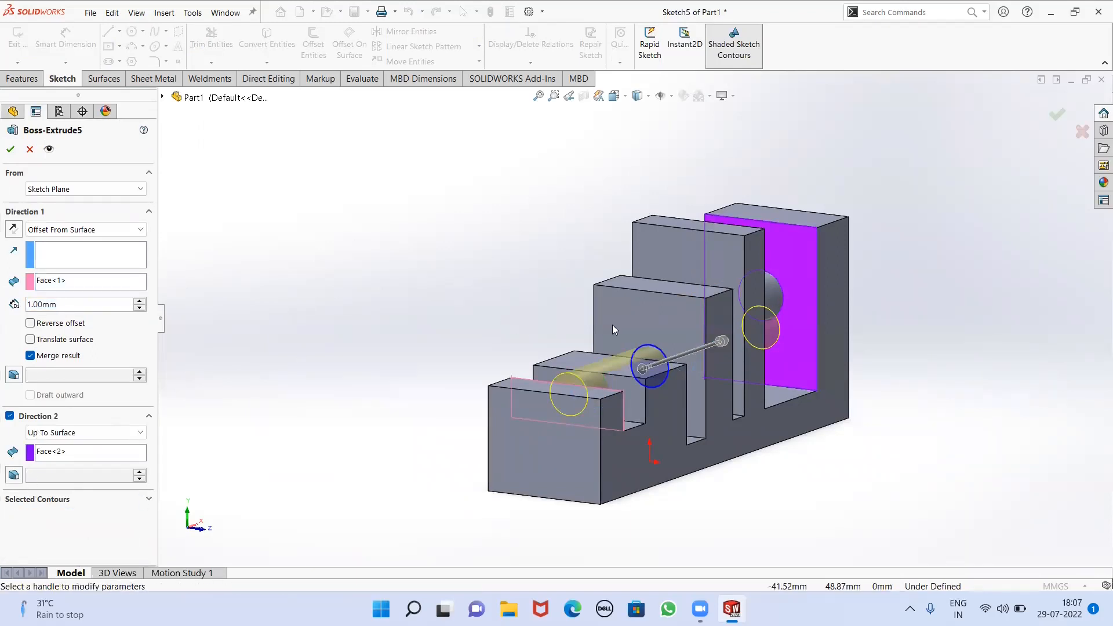
{"action": "scroll", "coordinate": [612, 324], "scroll_direction": "up", "scroll_amount": 2}
{"action": "mouse_move", "coordinate": [612, 324]}
{"action": "middle_mouse_down"}
{"action": "mouse_move", "coordinate": [503, 349]}
{"action": "mouse_move", "coordinate": [597, 336]}
{"action": "middle_mouse_up"}
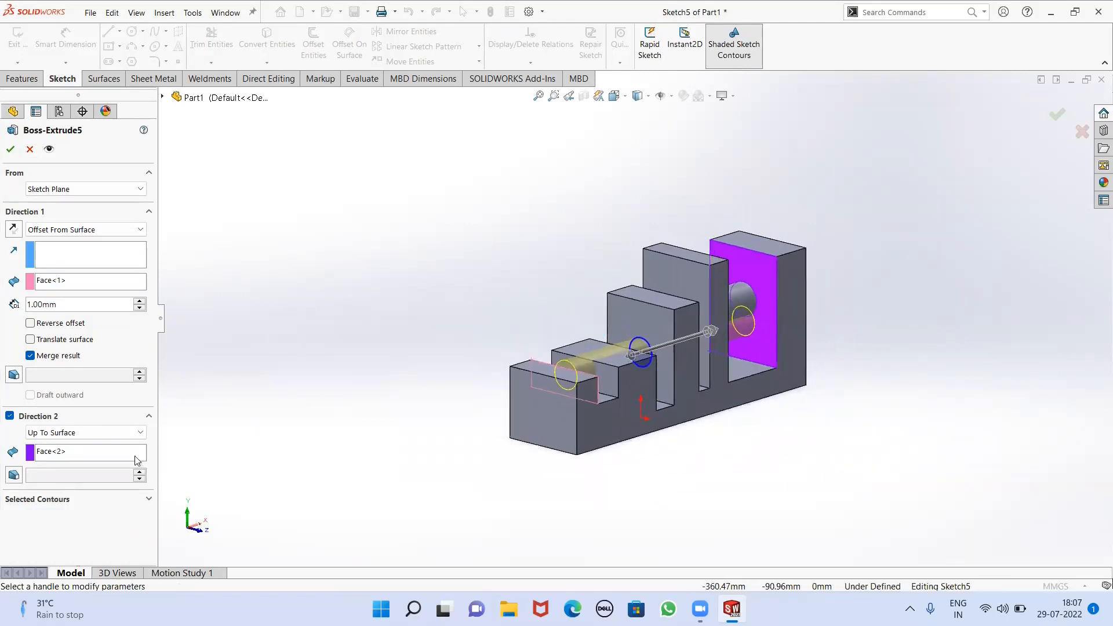
{"action": "left_click", "coordinate": [29, 150]}
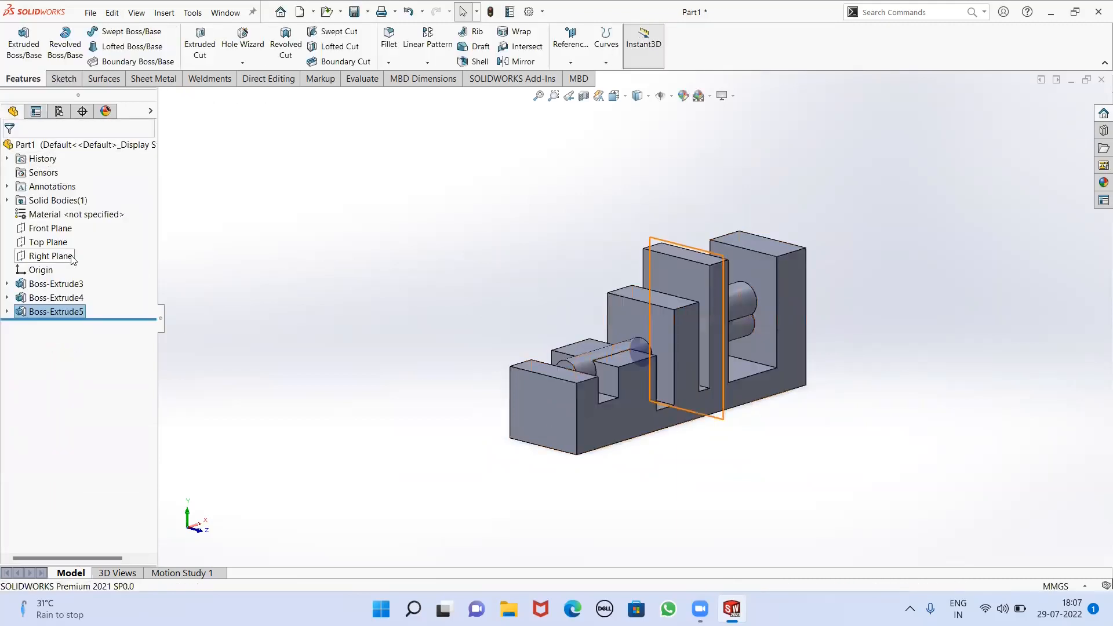
Delete the stepped body's base extrude together with its absorbed sketches and child features
{"action": "right_click", "coordinate": [75, 285]}
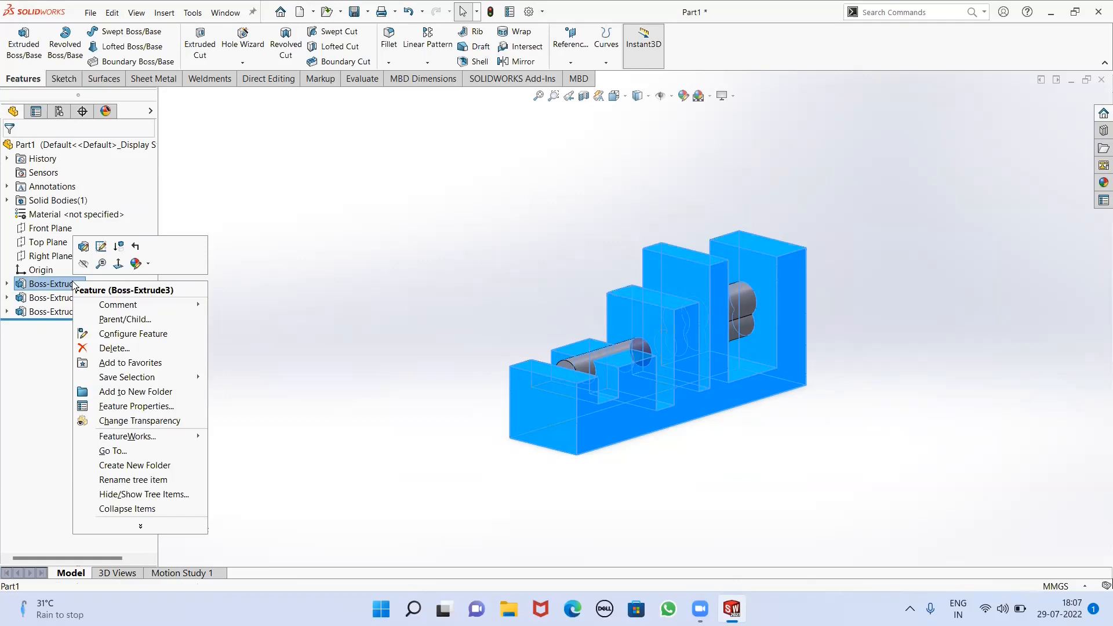
{"action": "left_click", "coordinate": [112, 348]}
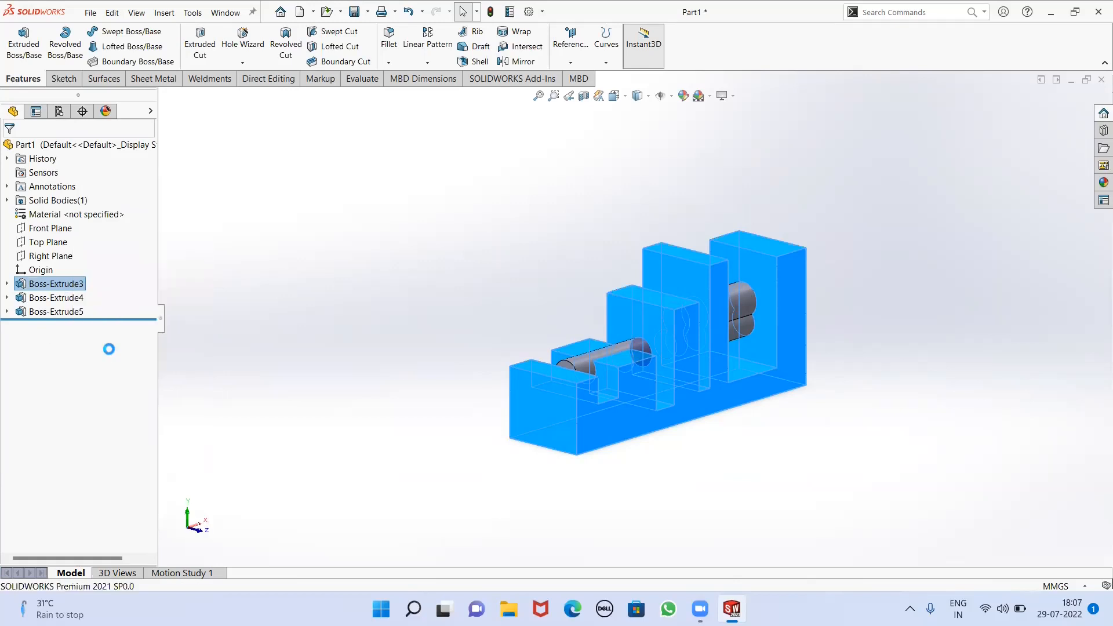
{"action": "left_click", "coordinate": [454, 359]}
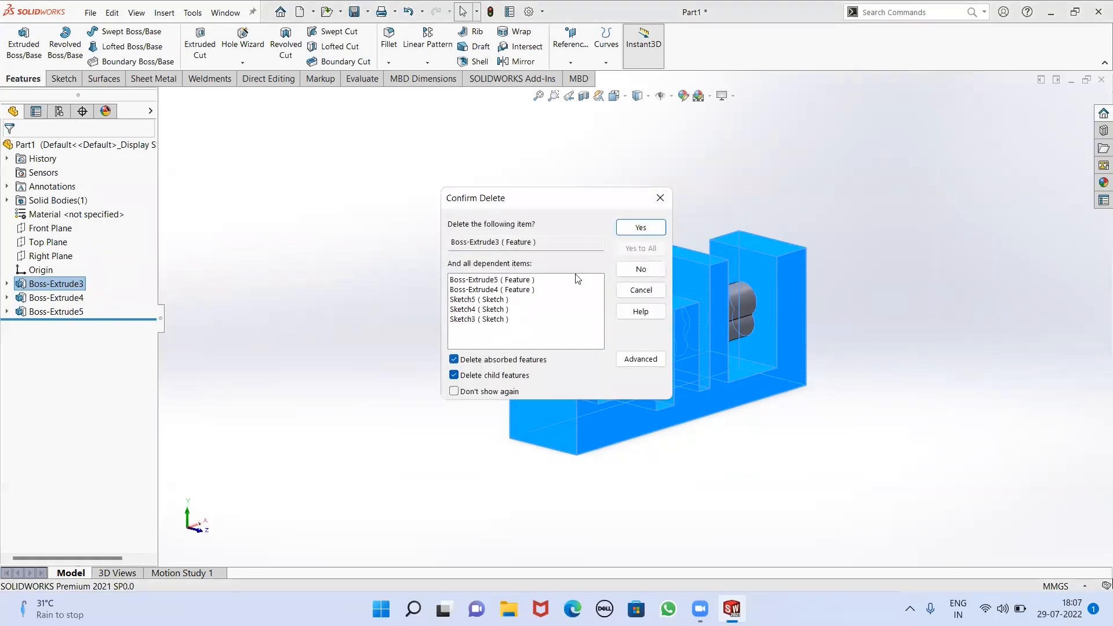
{"action": "left_click", "coordinate": [642, 228]}
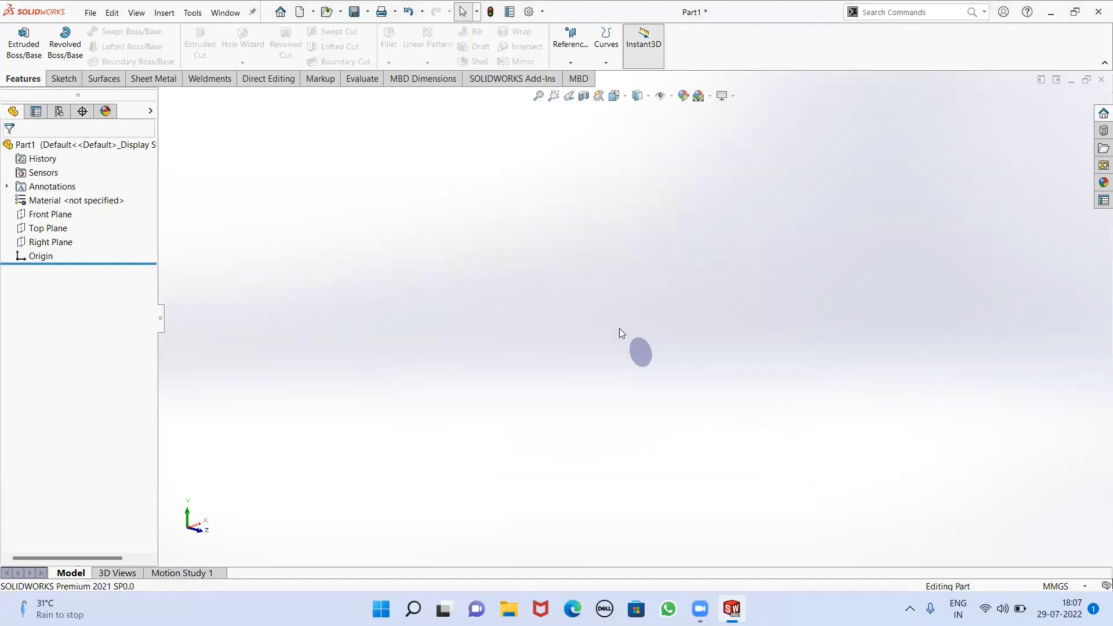
Sketch a center rectangle about 137 by 64 mm on the Front Plane, above the origin, and exit the rectangle tool
{"action": "left_click", "coordinate": [64, 78]}
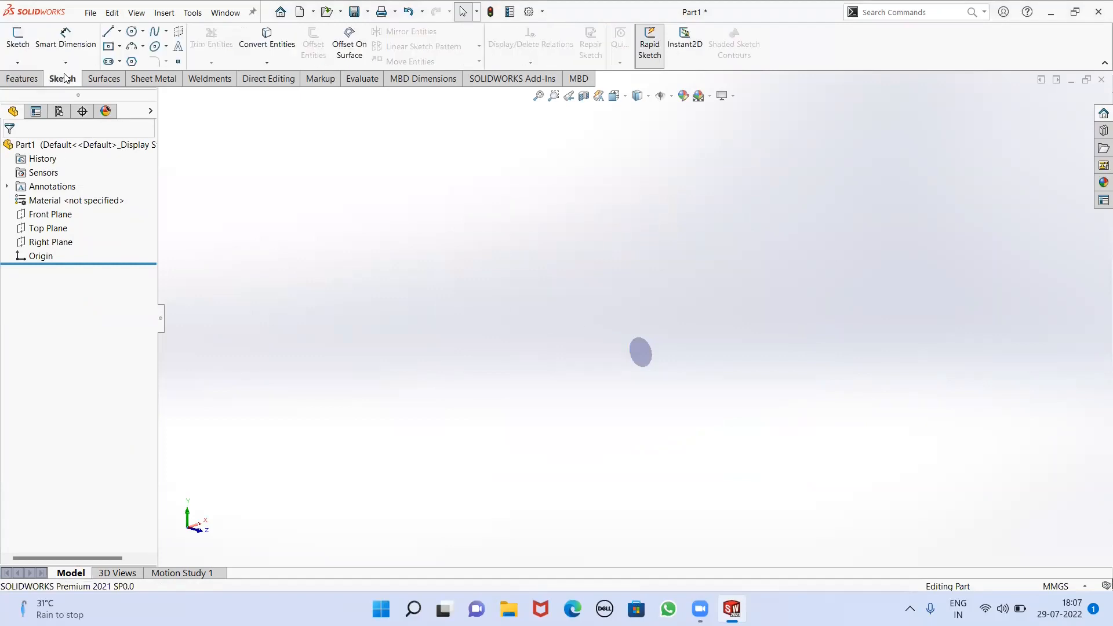
{"action": "left_click", "coordinate": [109, 47]}
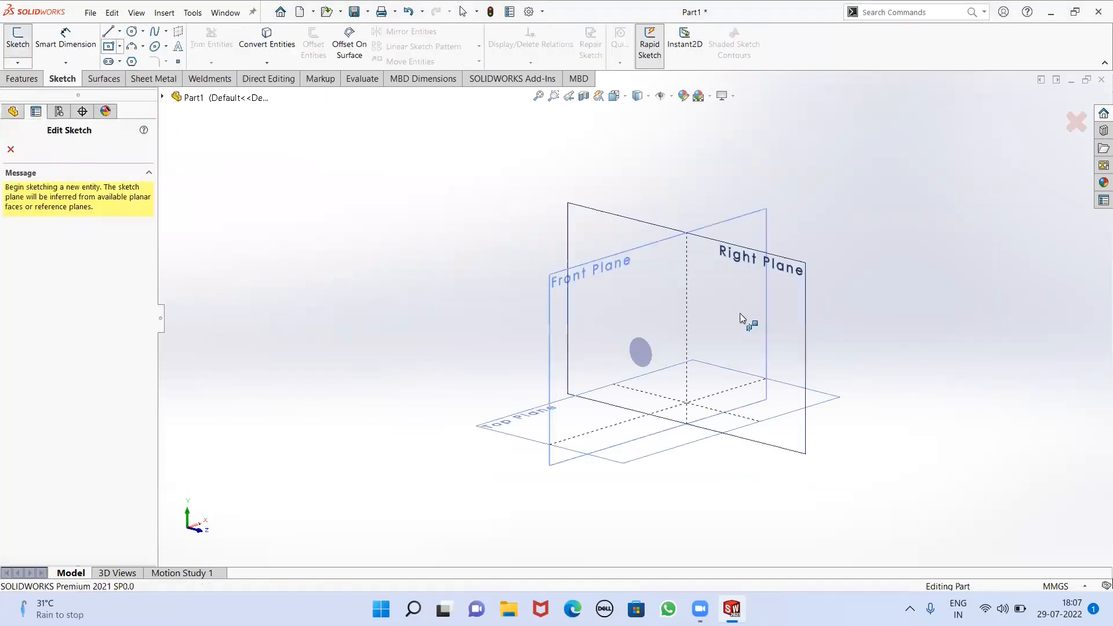
{"action": "left_click", "coordinate": [648, 293]}
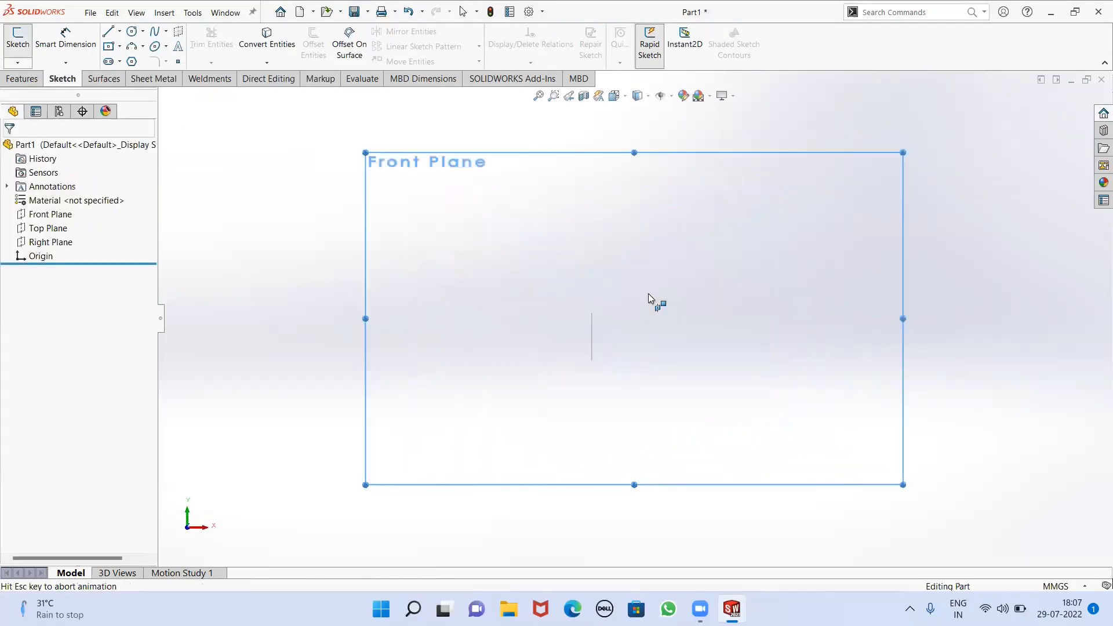
{"action": "left_click", "coordinate": [648, 293]}
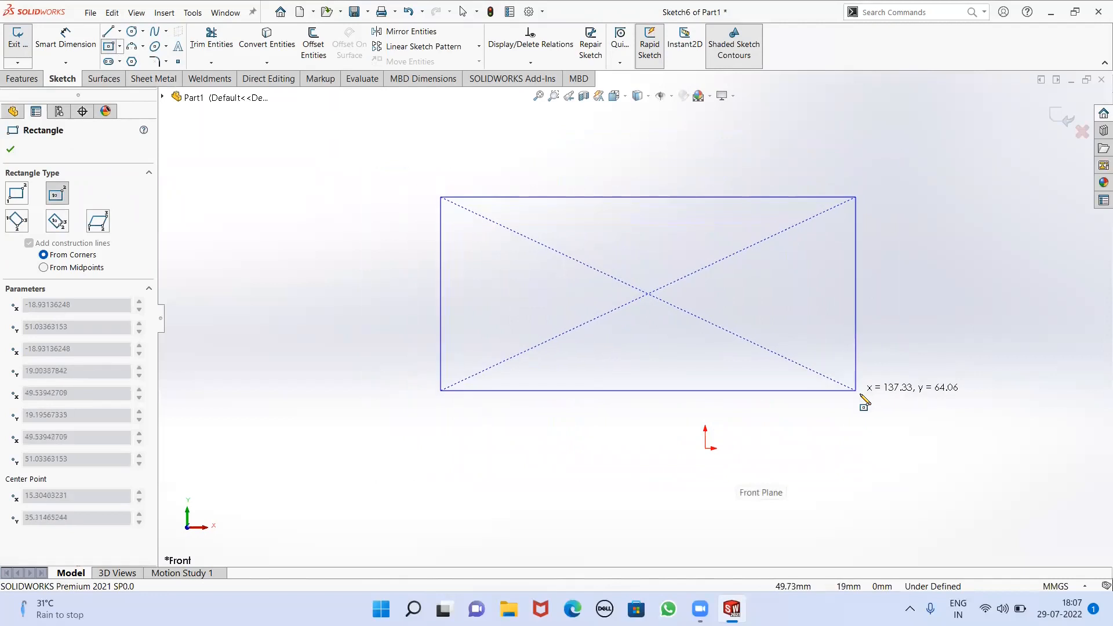
{"action": "left_click", "coordinate": [860, 393]}
{"action": "right_click", "coordinate": [348, 149]}
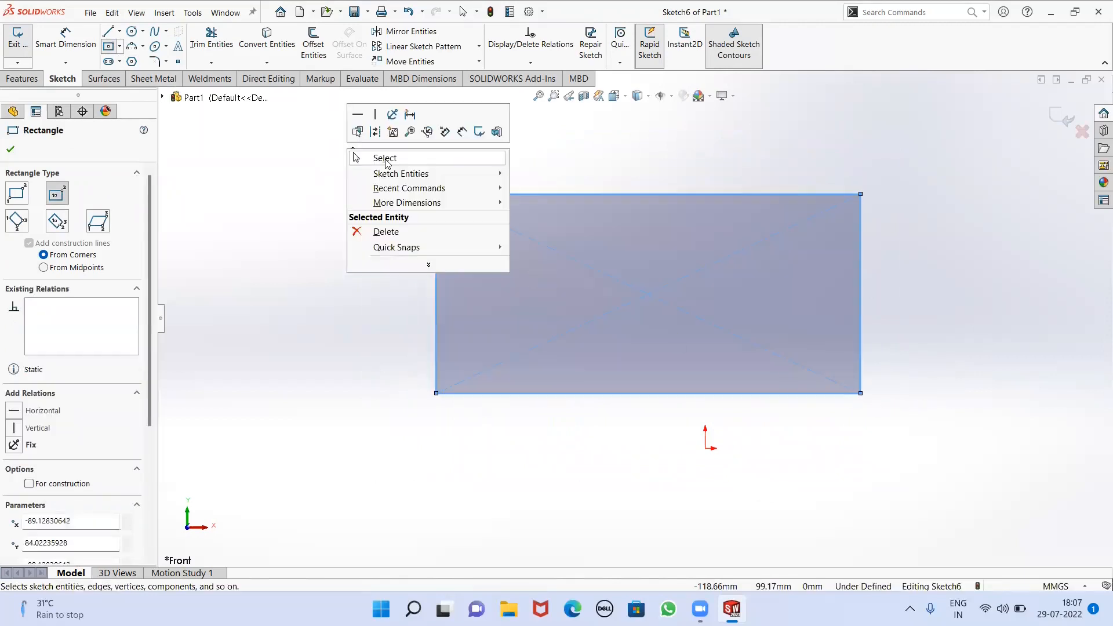
{"action": "left_click", "coordinate": [379, 157]}
Extrude the rectangle Blind 50 mm from the sketch plane with a 5° inward draft
{"action": "left_click", "coordinate": [21, 79]}
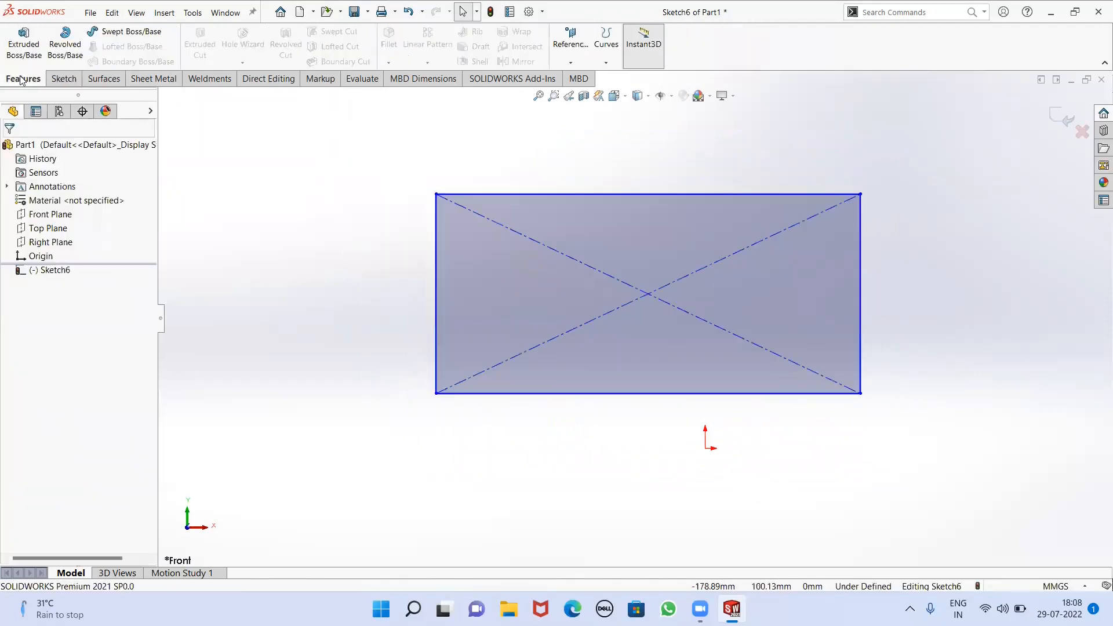
{"action": "left_click", "coordinate": [24, 46]}
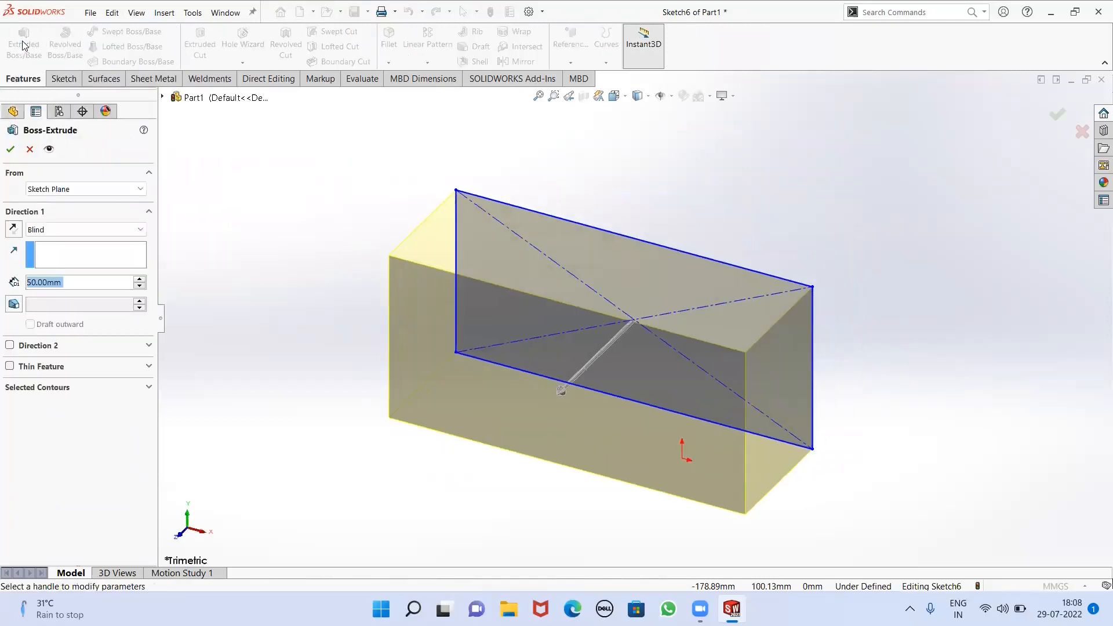
{"action": "middle_click_drag", "start_coordinate": [524, 392], "coordinate": [676, 170]}
{"action": "mouse_move", "coordinate": [761, 231]}
{"action": "middle_mouse_down"}
{"action": "mouse_move", "coordinate": [643, 236]}
{"action": "mouse_move", "coordinate": [625, 172]}
{"action": "mouse_move", "coordinate": [636, 174]}
{"action": "mouse_move", "coordinate": [604, 210]}
{"action": "mouse_move", "coordinate": [604, 241]}
{"action": "mouse_move", "coordinate": [642, 141]}
{"action": "mouse_move", "coordinate": [658, 186]}
{"action": "mouse_move", "coordinate": [580, 161]}
{"action": "mouse_move", "coordinate": [580, 172]}
{"action": "middle_mouse_up"}
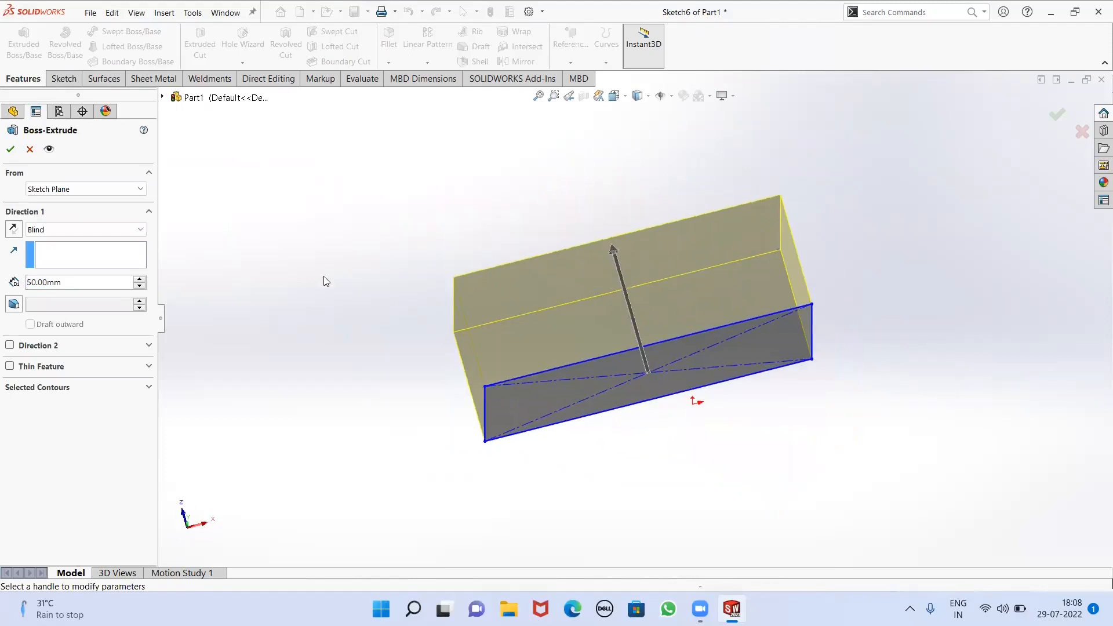
{"action": "left_click", "coordinate": [13, 304]}
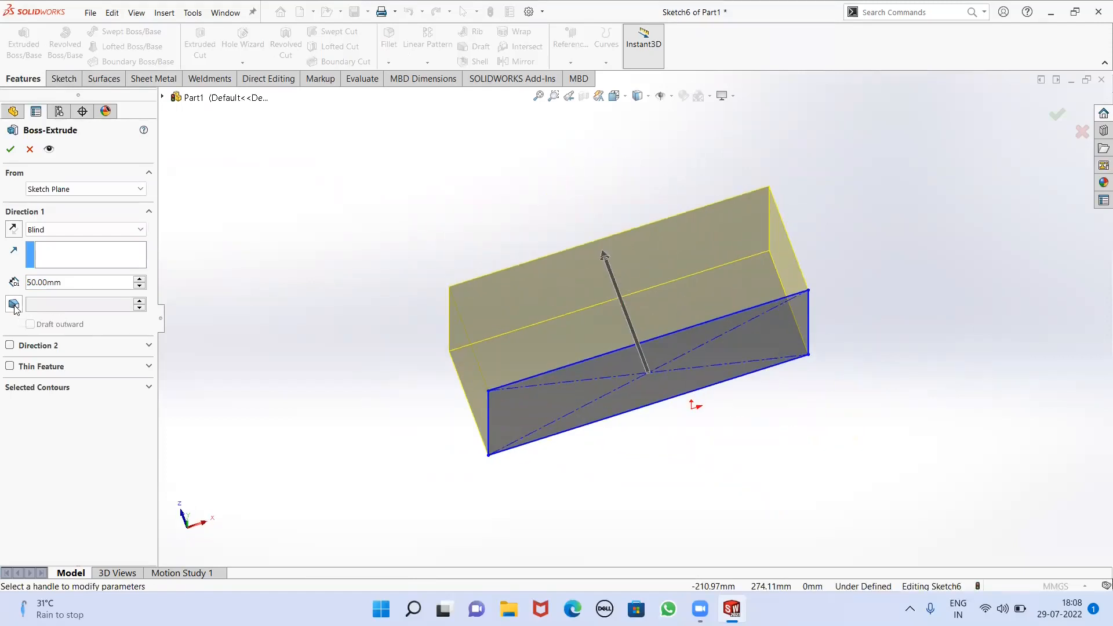
{"action": "mouse_move", "coordinate": [478, 325]}
{"action": "middle_mouse_down"}
{"action": "mouse_move", "coordinate": [578, 442]}
{"action": "mouse_move", "coordinate": [518, 363]}
{"action": "mouse_move", "coordinate": [342, 342]}
{"action": "middle_mouse_up"}
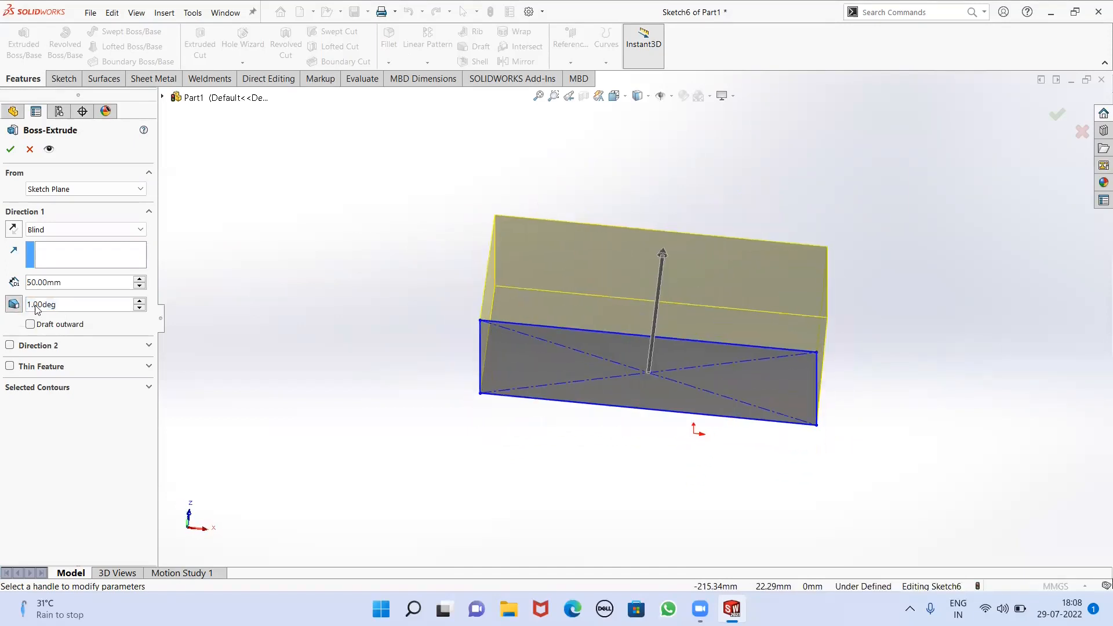
{"action": "double_click", "coordinate": [75, 305]}
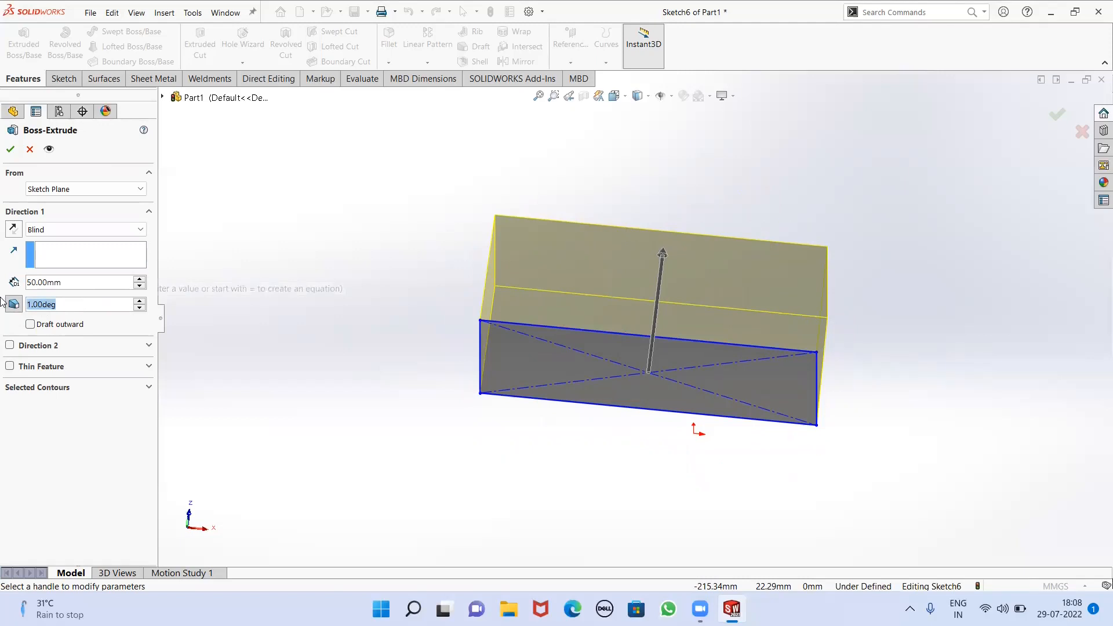
{"action": "type", "text": "5"}
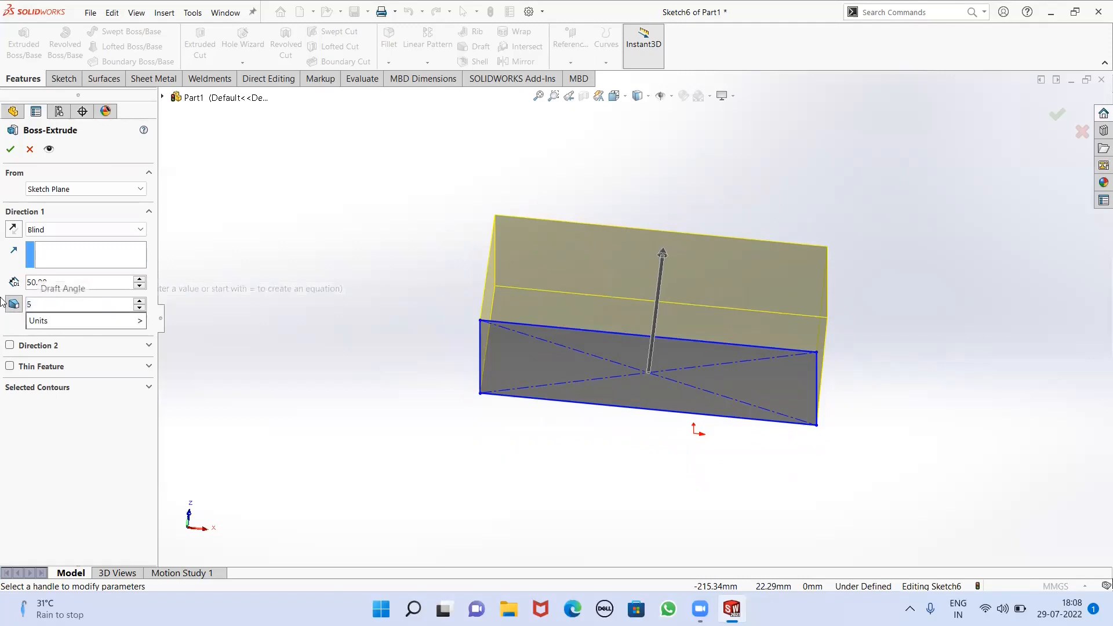
{"action": "key", "text": "Return"}
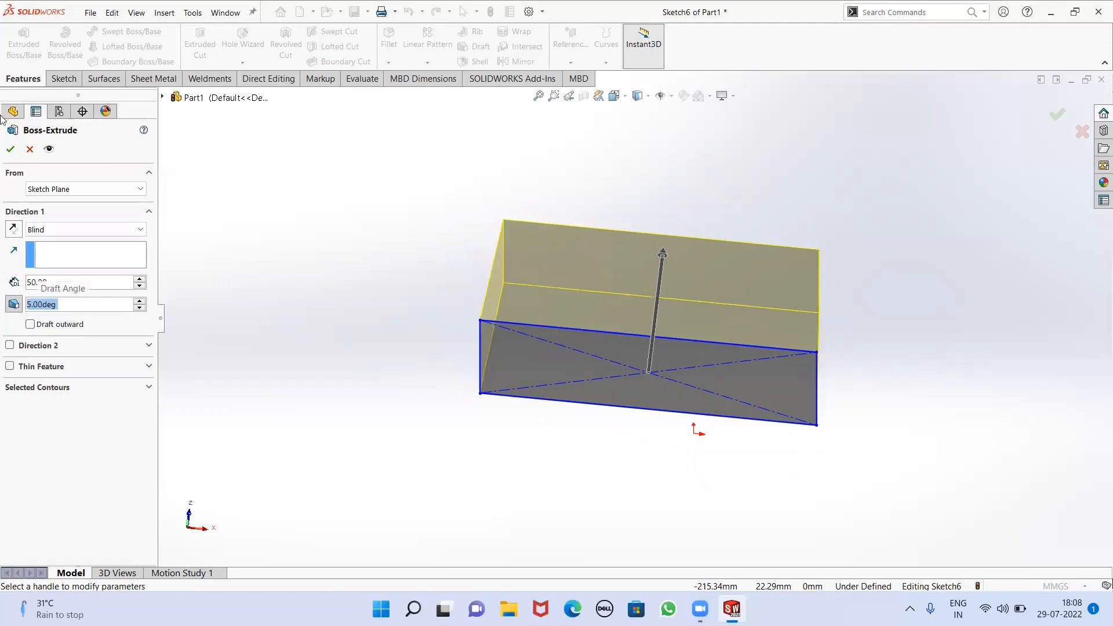
{"action": "left_click", "coordinate": [10, 151]}
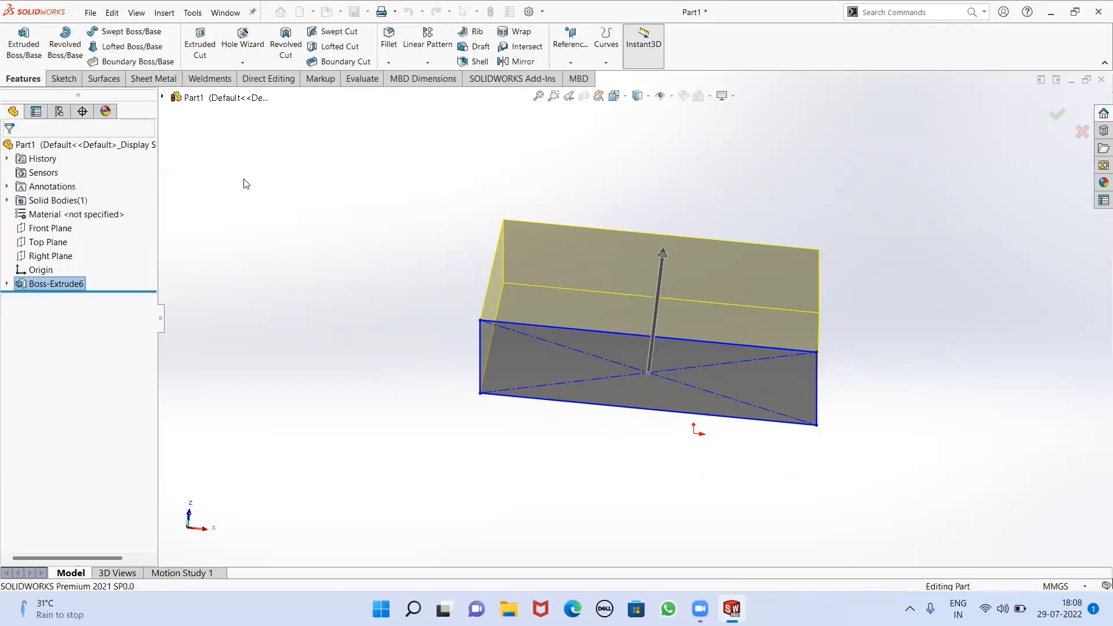
Examine the taper of the drafted block's side faces from several angles
{"action": "middle_click_drag", "start_coordinate": [531, 292], "coordinate": [498, 255]}
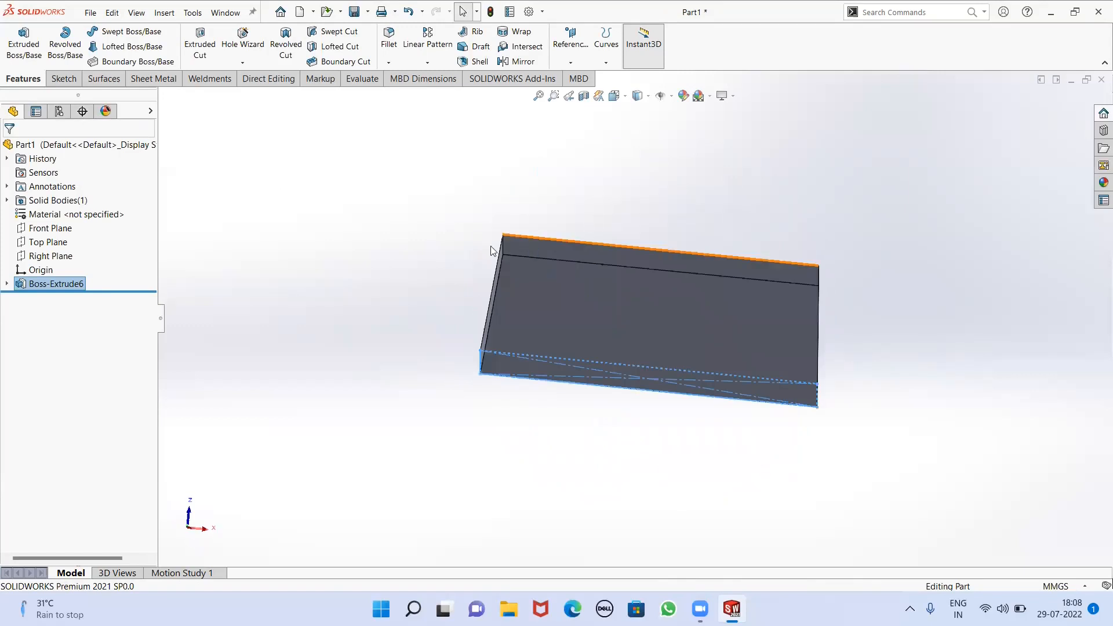
{"action": "left_click", "coordinate": [526, 293]}
{"action": "mouse_move", "coordinate": [421, 281]}
{"action": "middle_mouse_down"}
{"action": "mouse_move", "coordinate": [440, 286]}
{"action": "mouse_move", "coordinate": [369, 271]}
{"action": "middle_mouse_up"}
{"action": "right_click", "coordinate": [368, 271]}
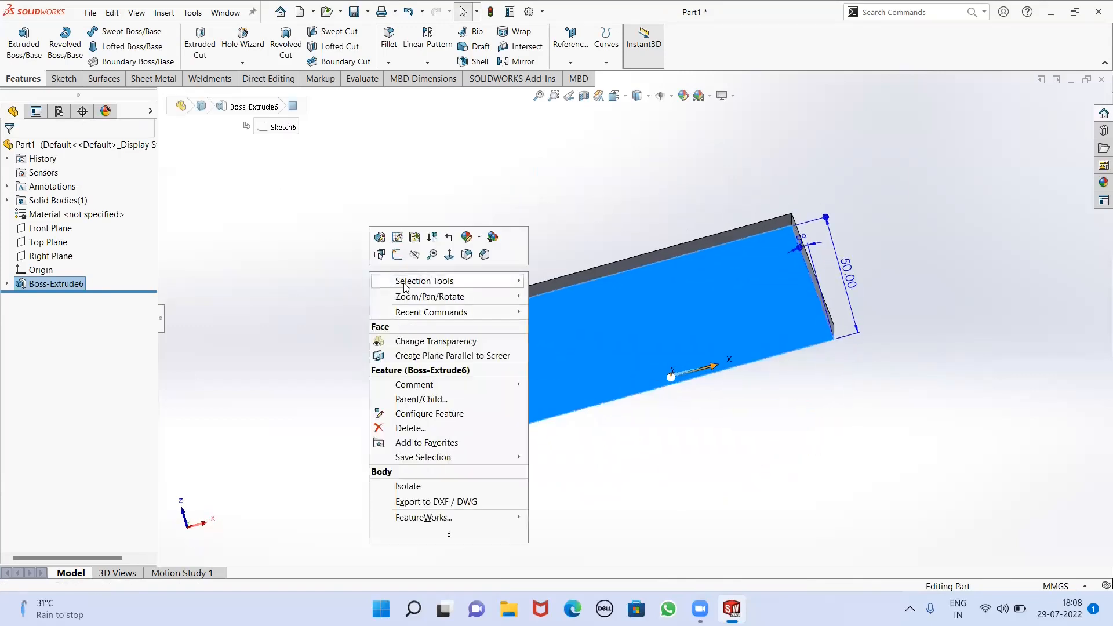
{"action": "mouse_move", "coordinate": [408, 303]}
{"action": "left_click", "coordinate": [545, 341]}
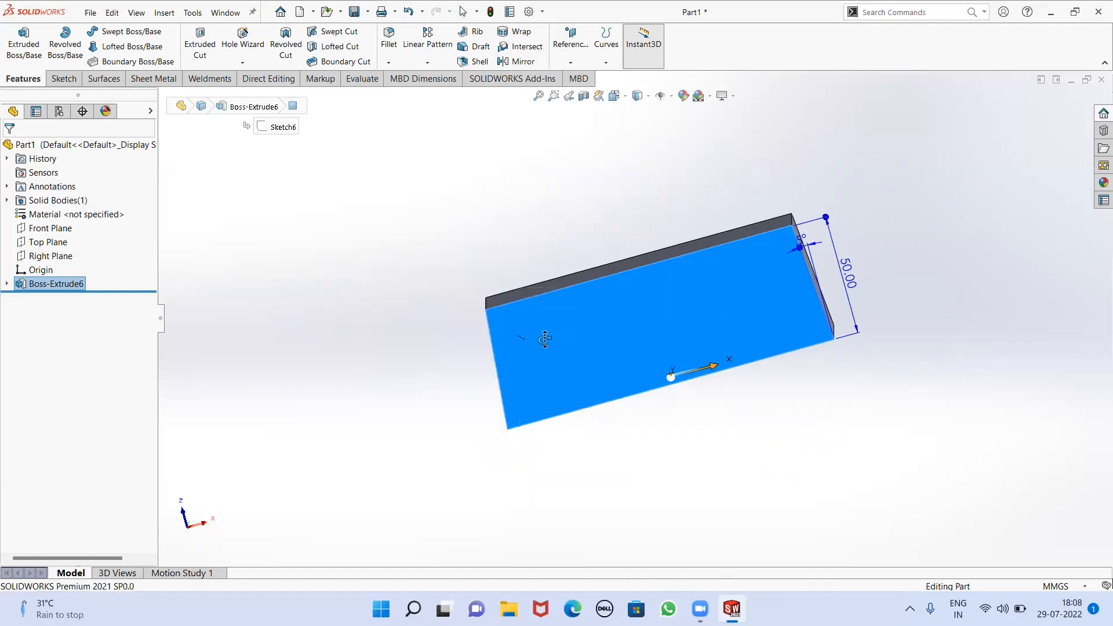
{"action": "left_click_drag", "start_coordinate": [482, 401], "coordinate": [685, 287]}
{"action": "left_click_drag", "start_coordinate": [647, 215], "coordinate": [571, 189]}
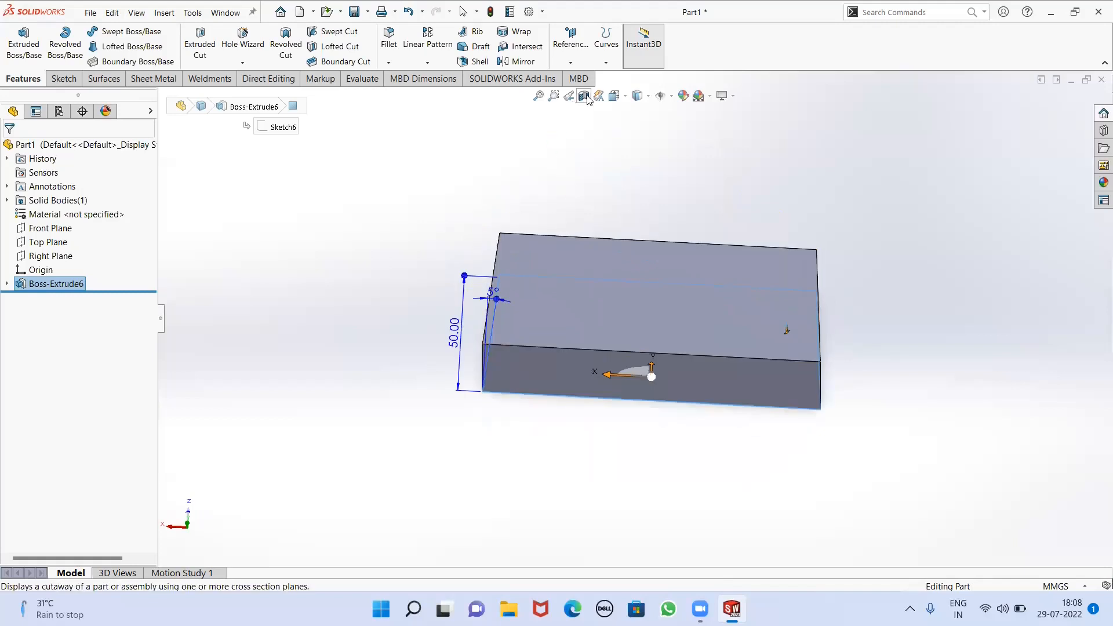
{"action": "left_click", "coordinate": [613, 97]}
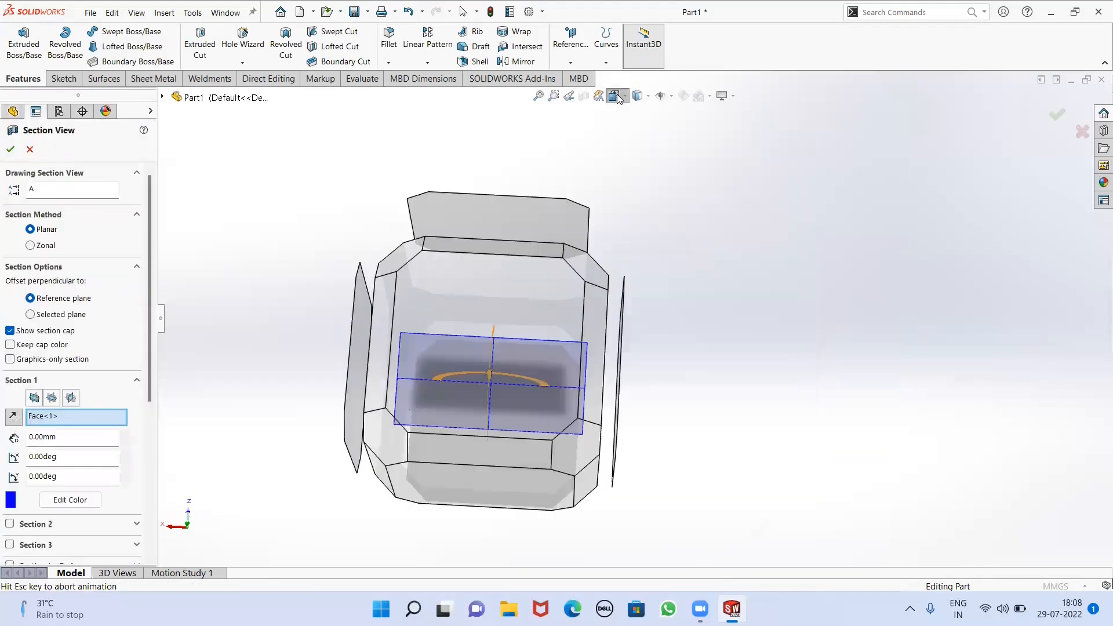
{"action": "left_click", "coordinate": [617, 95]}
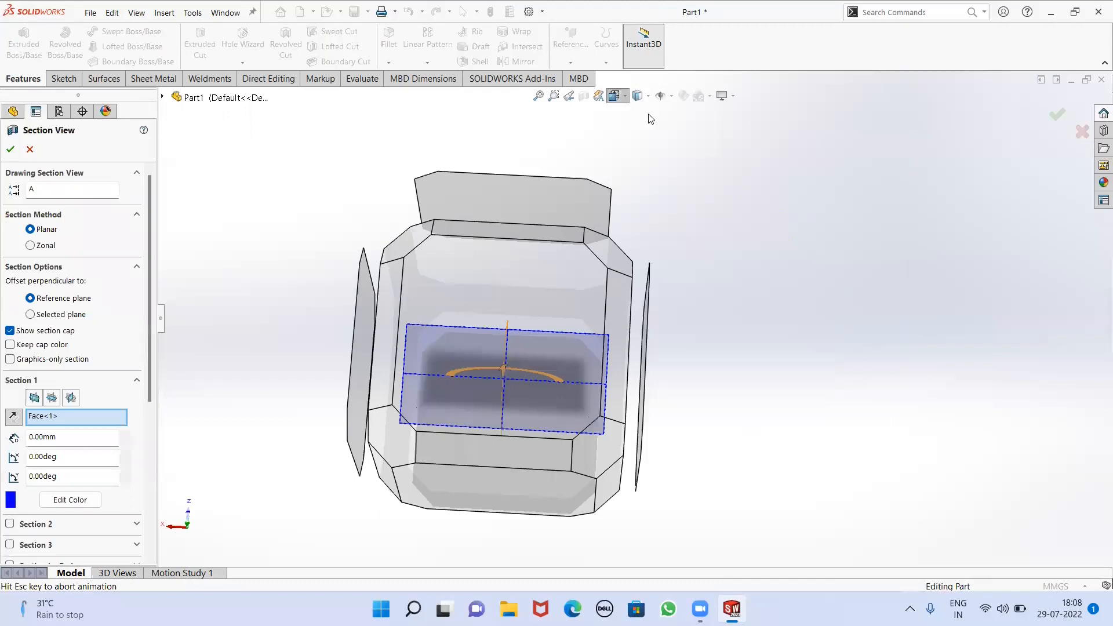
{"action": "left_click", "coordinate": [680, 129]}
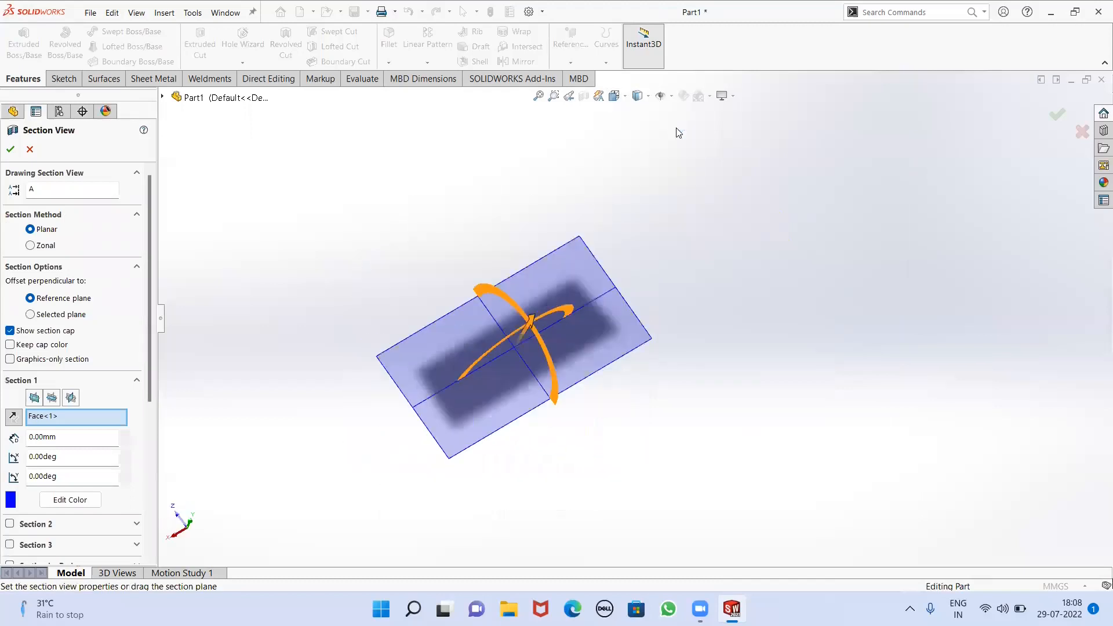
{"action": "left_click", "coordinate": [29, 150]}
Edit the block's extrude so that its 5° draft goes outward
{"action": "middle_click_drag", "start_coordinate": [462, 206], "coordinate": [330, 241]}
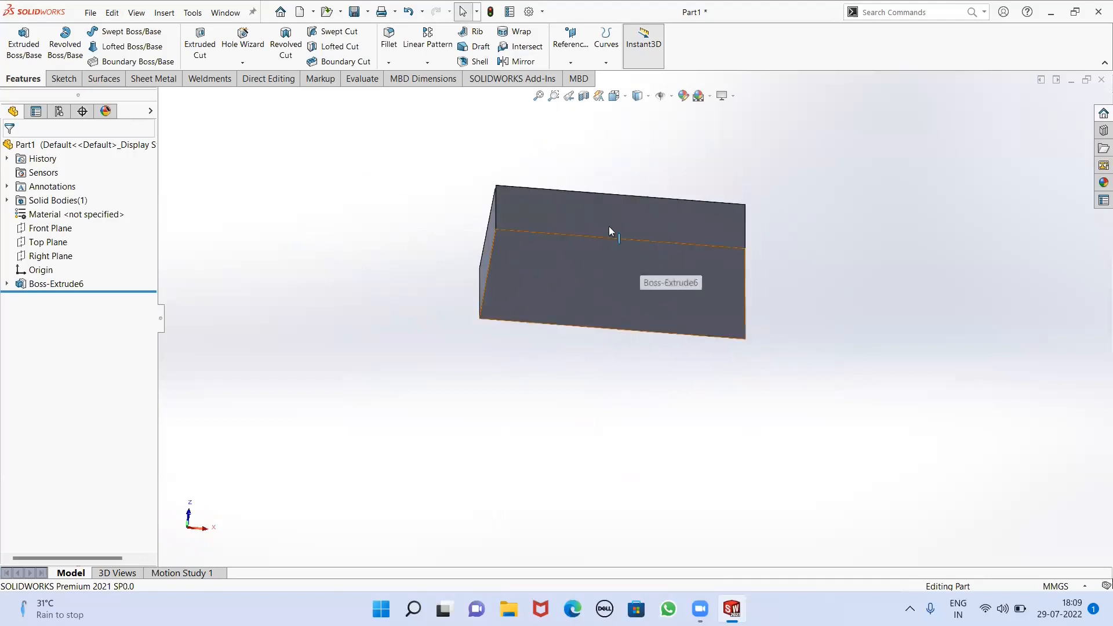
{"action": "right_click", "coordinate": [41, 284]}
{"action": "left_click", "coordinate": [50, 244]}
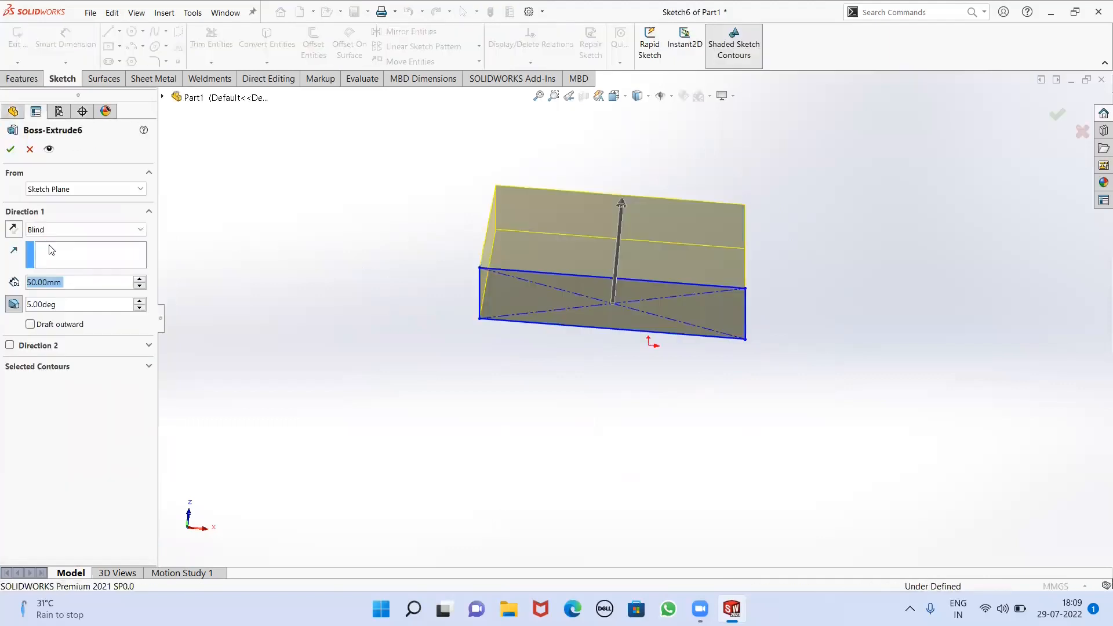
{"action": "left_click", "coordinate": [30, 324]}
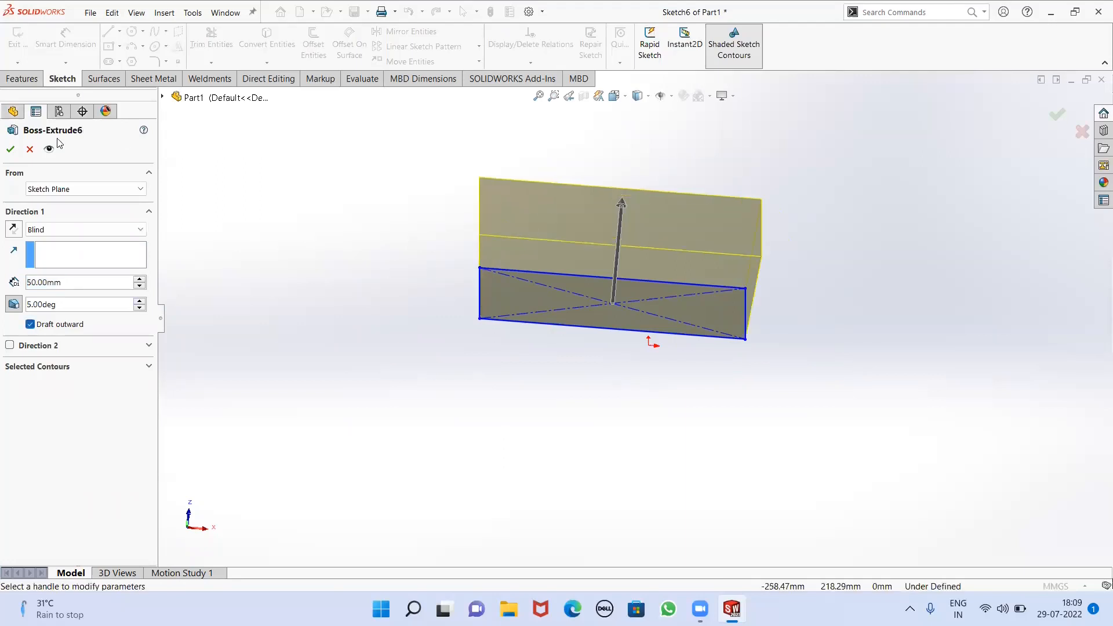
{"action": "left_click", "coordinate": [10, 149]}
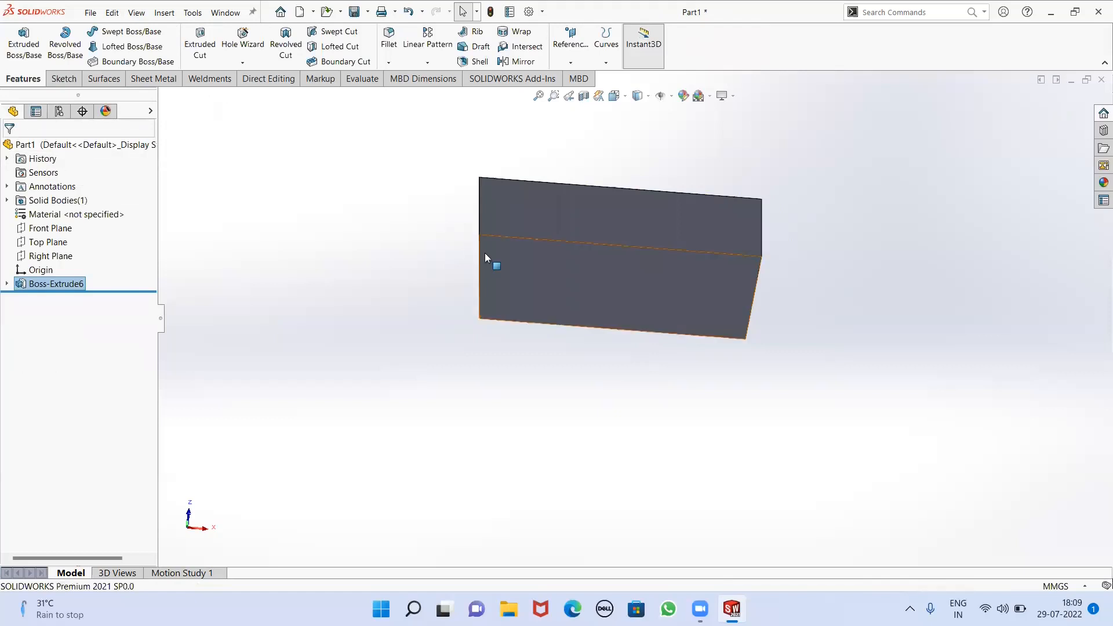
{"action": "scroll", "coordinate": [567, 154], "scroll_direction": "down", "scroll_amount": 2}
{"action": "middle_click_drag", "start_coordinate": [567, 239], "coordinate": [552, 285]}
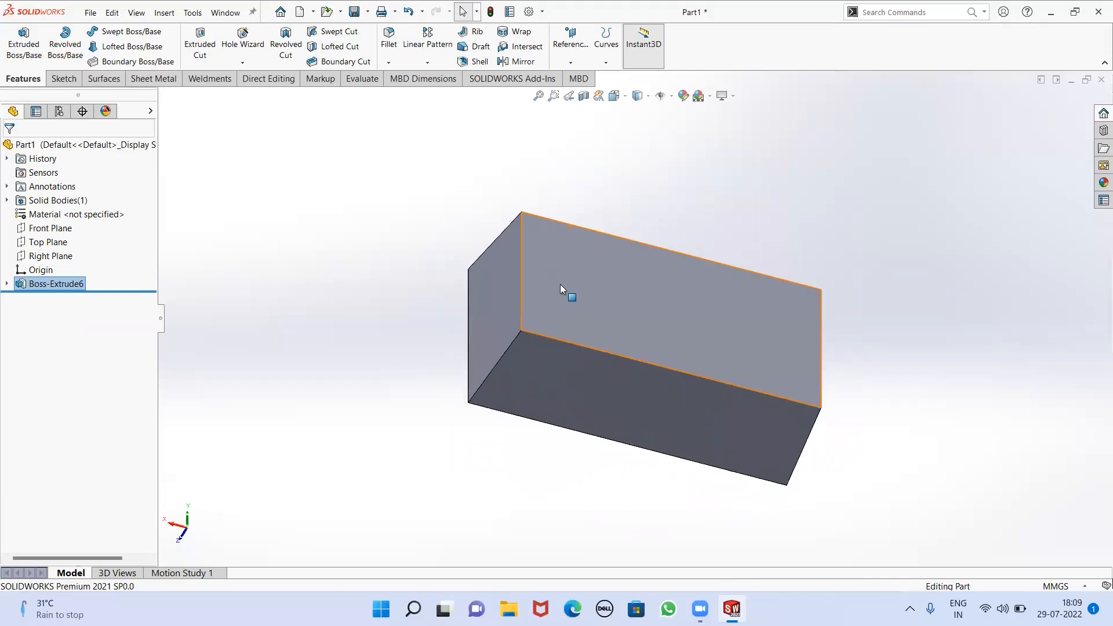